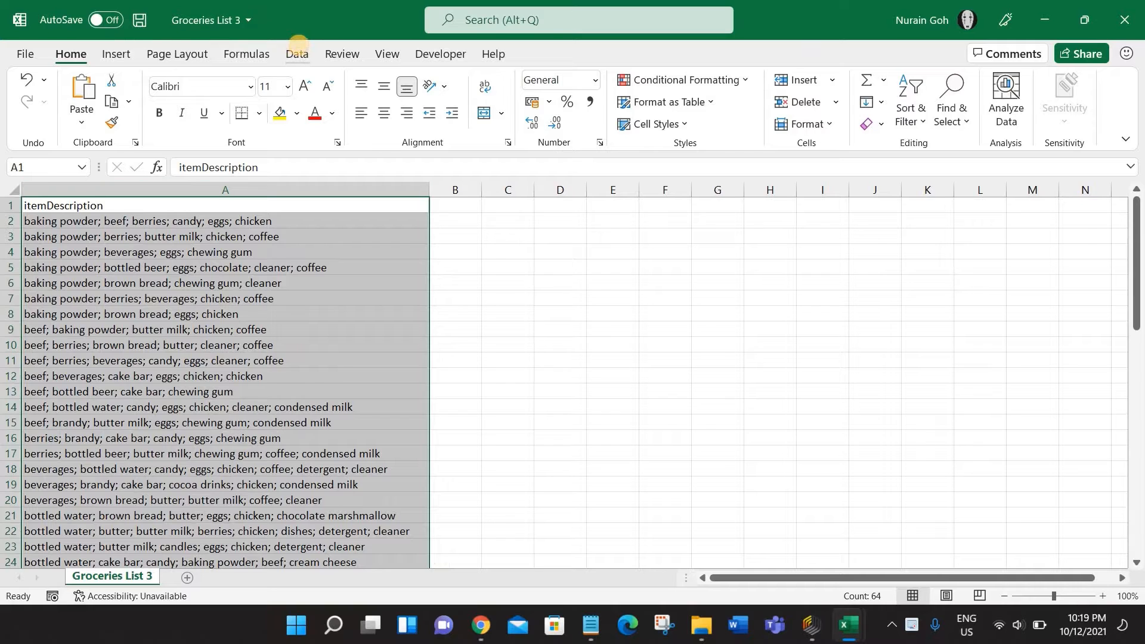
left_click(297, 53)
left_click(858, 105)
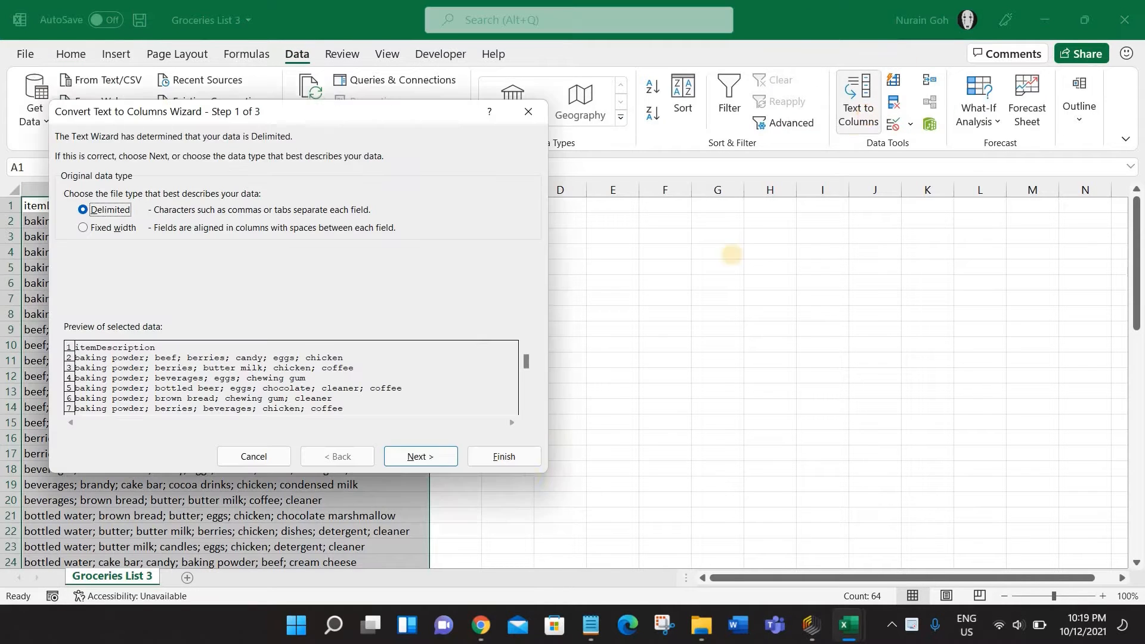
left_click(420, 457)
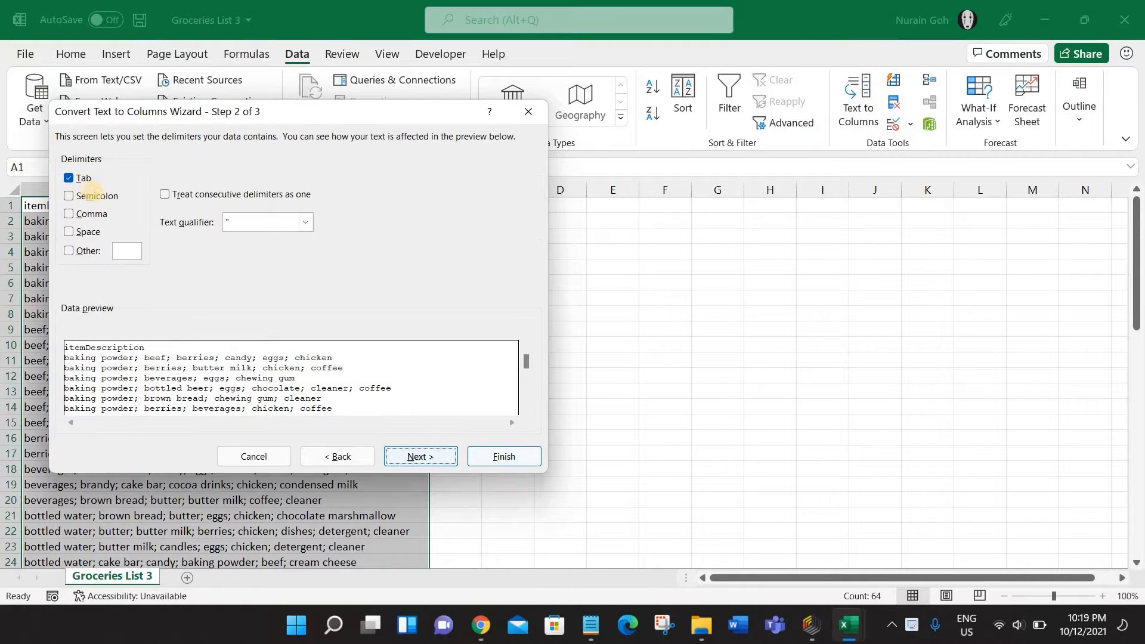
left_click(93, 196)
left_click(420, 456)
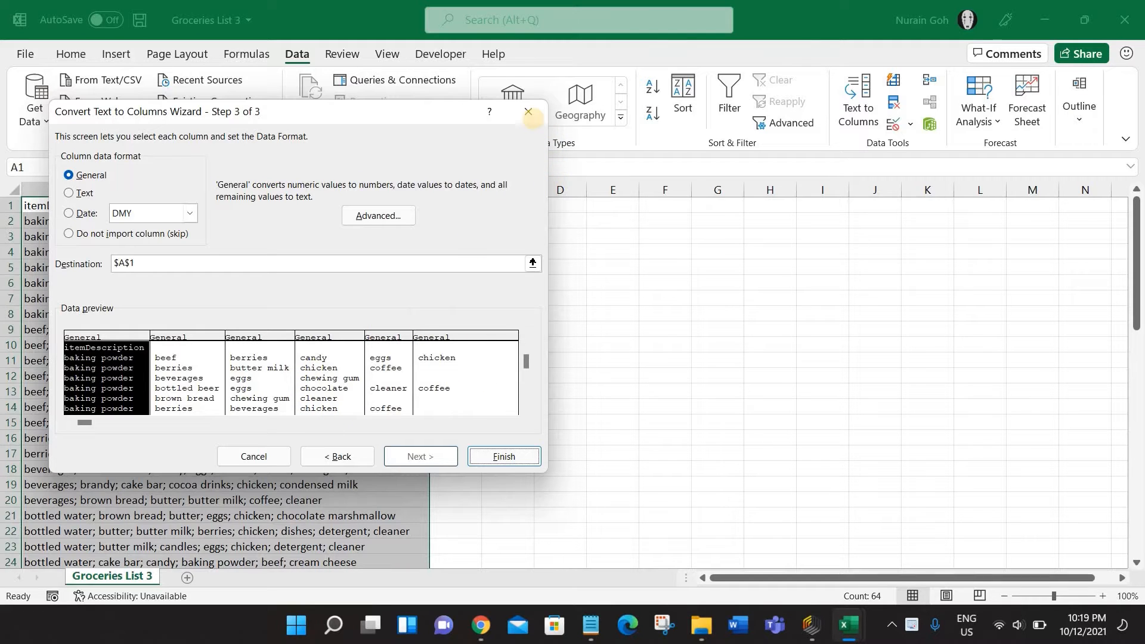
left_click(528, 112)
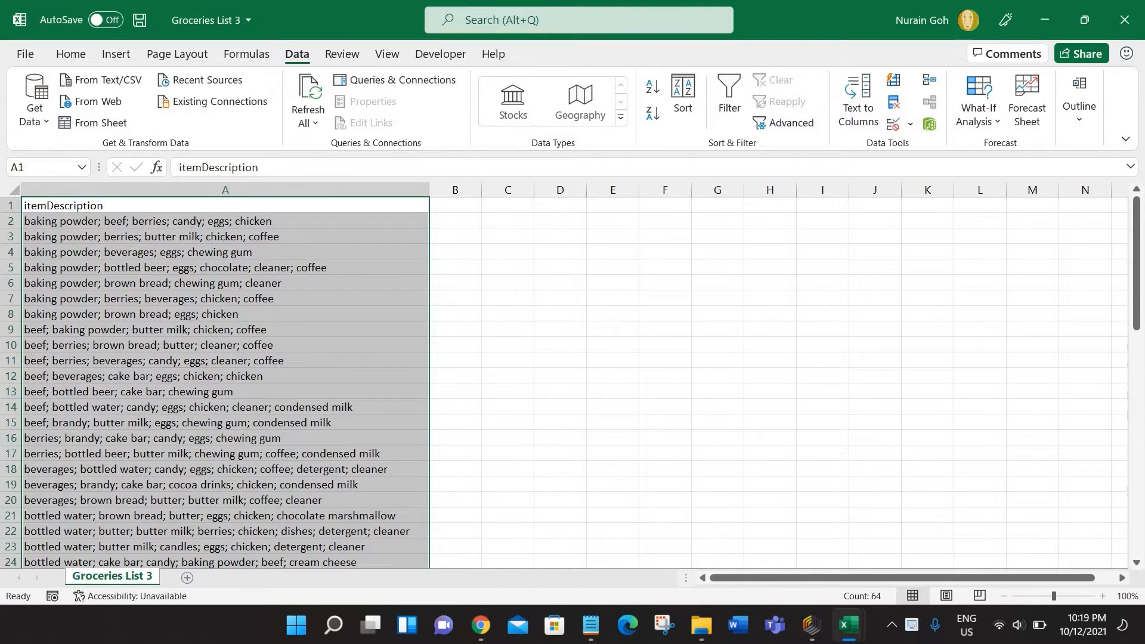
- Close Groceries List 3 without saving, close the Groceries List 3.1 workbook, and switch to RapidMiner Studio
left_click(717, 329)
left_click(1126, 13)
left_click(563, 337)
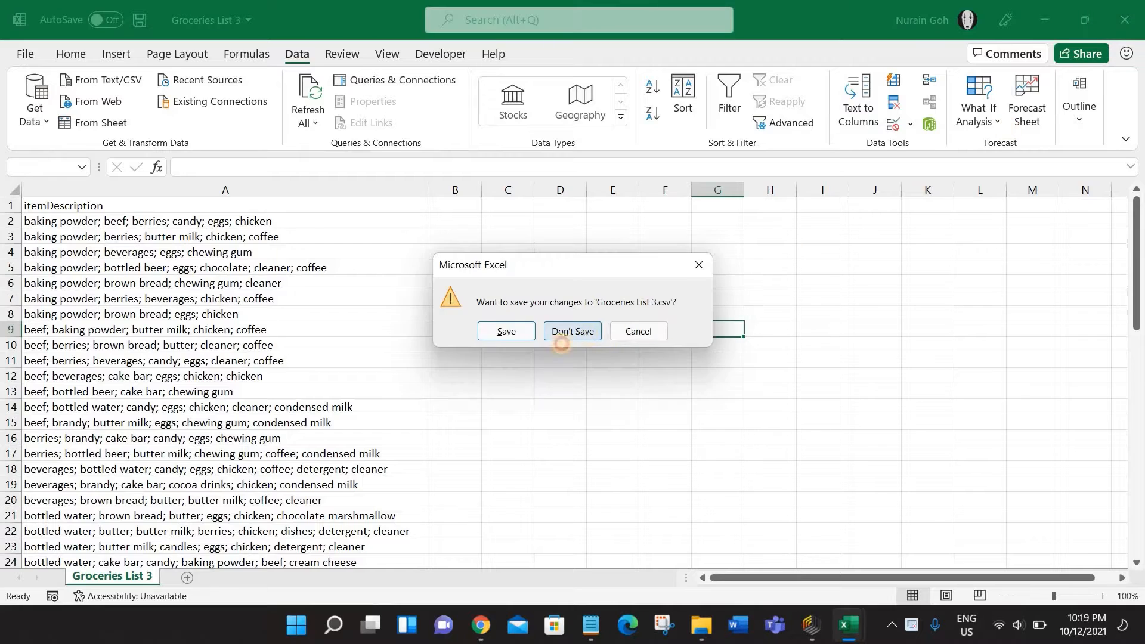
left_click(841, 622)
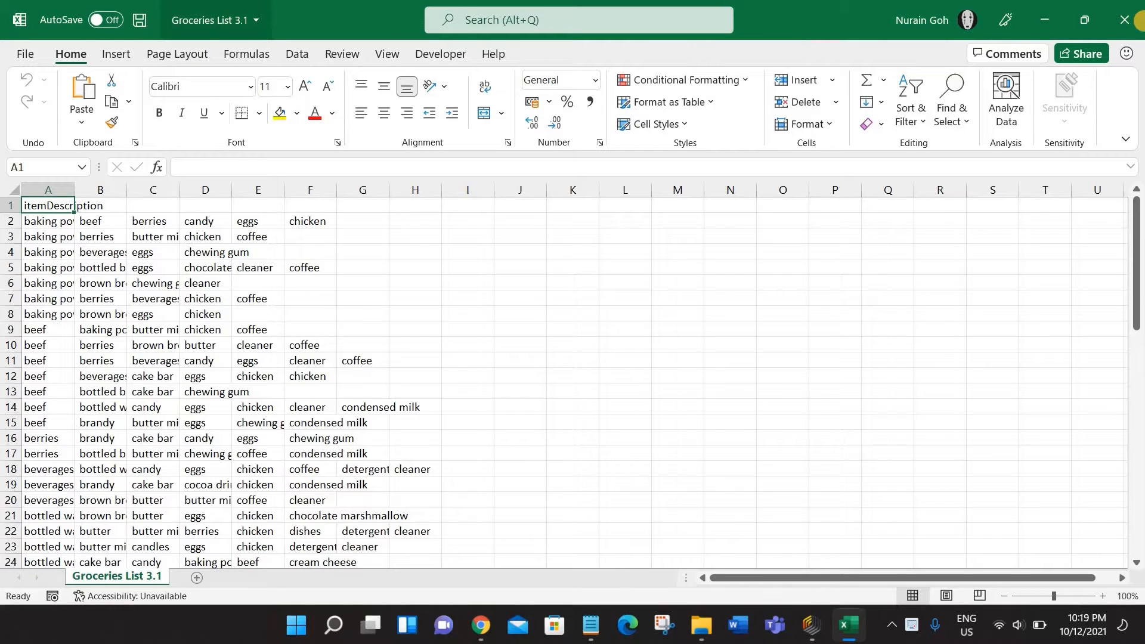
left_click(1124, 20)
left_click(829, 625)
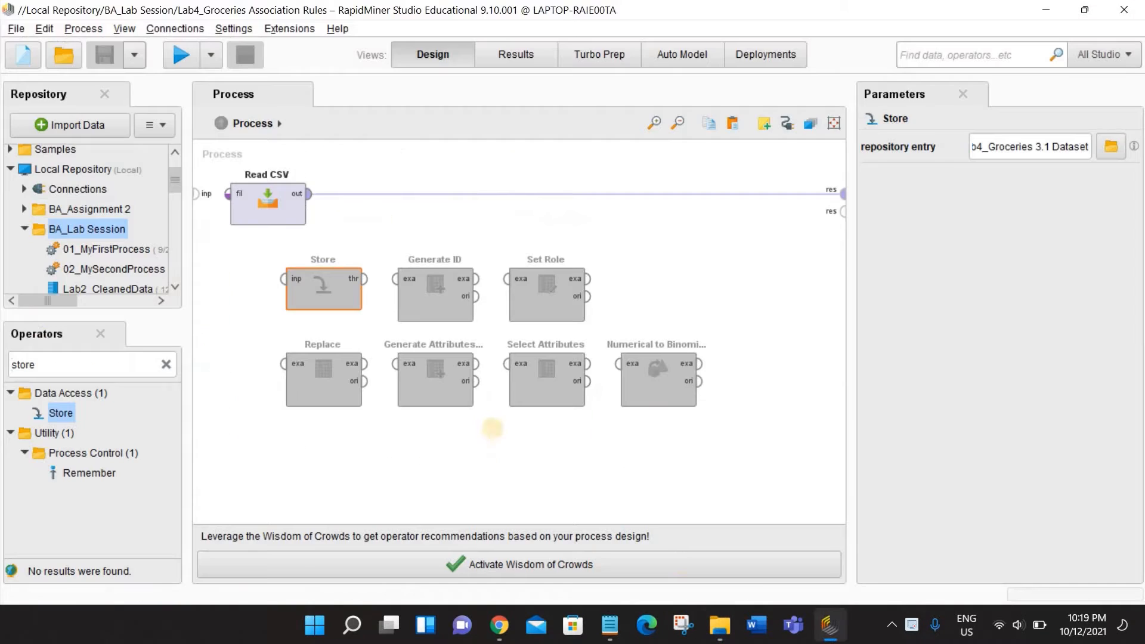
scroll(119, 257, "down", 4)
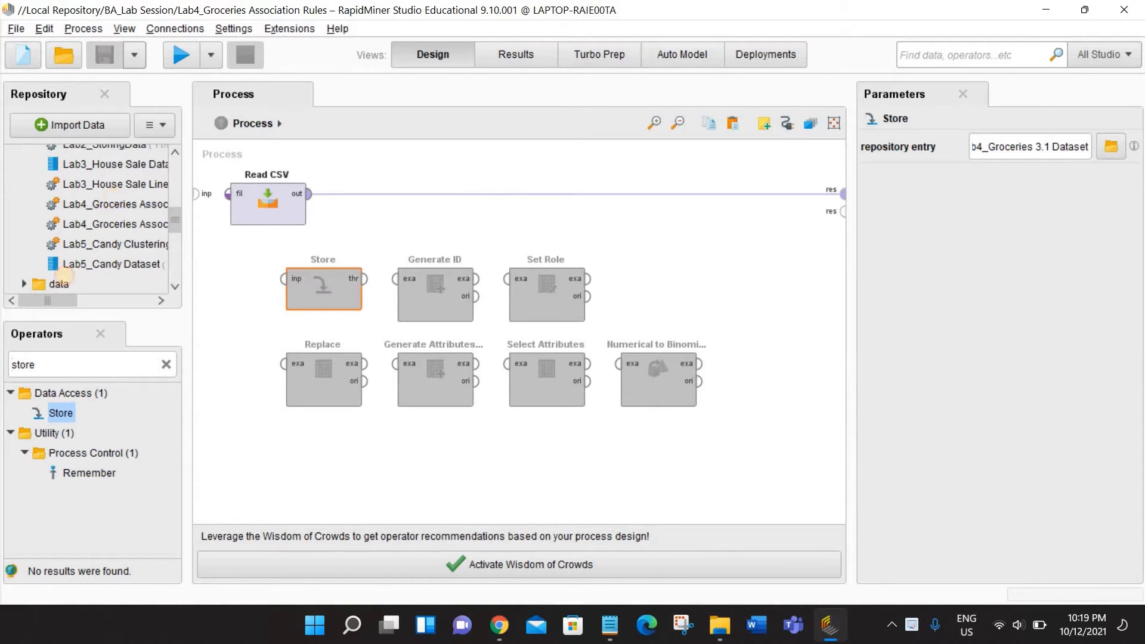
left_click(108, 204)
mouse_move(27, 300)
left_mouse_down()
mouse_move(67, 299)
mouse_move(34, 300)
left_mouse_up()
scroll(103, 233, "up", 5)
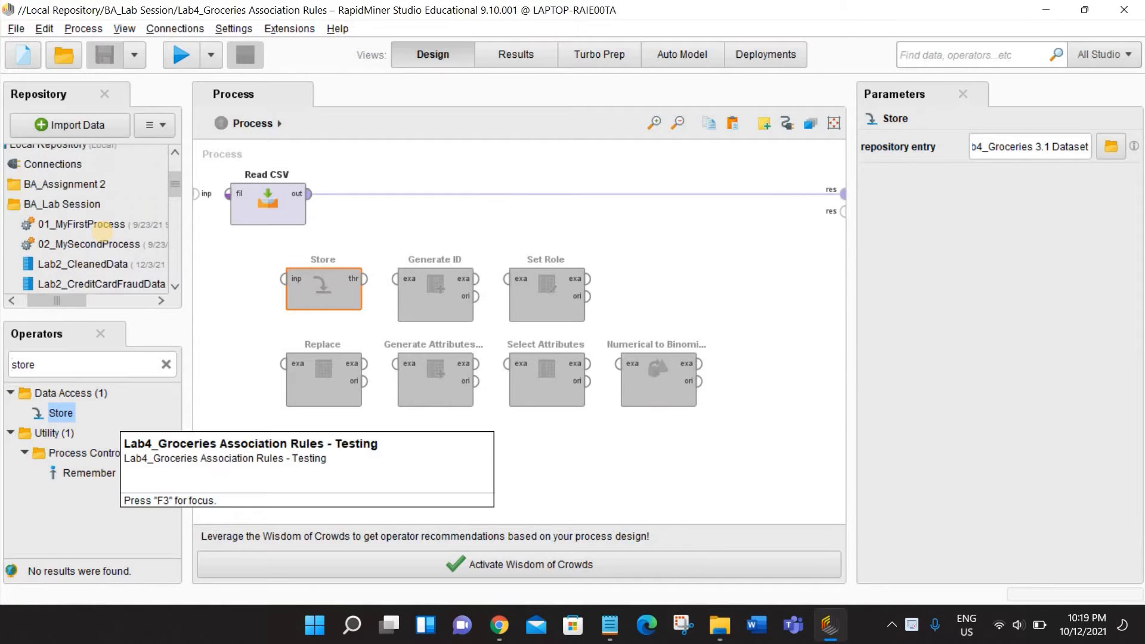
scroll(103, 232, "down", 5)
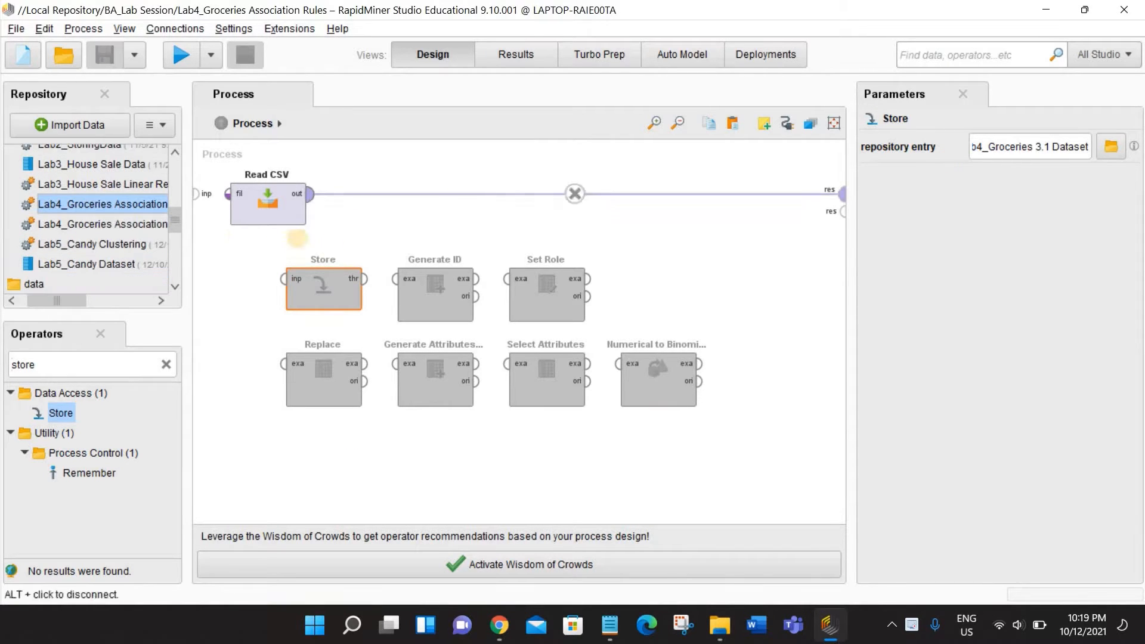
- Load Groceries List 3.1.csv from Downloads into the Read CSV import configuration, accepting the comma-separated data format
left_click(262, 210)
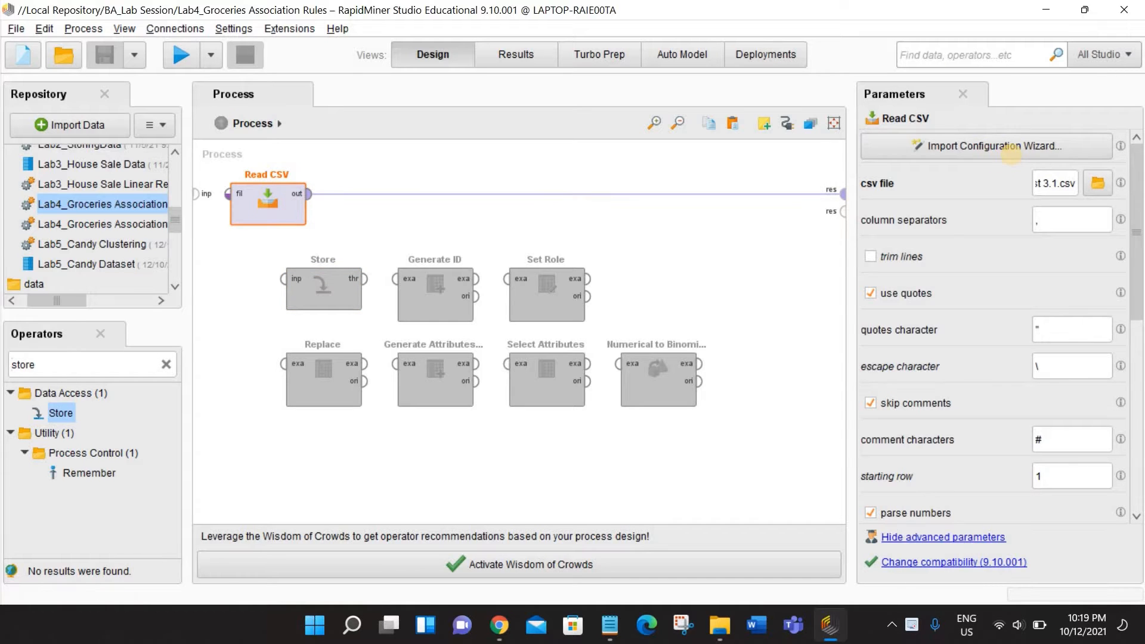
left_click(1011, 149)
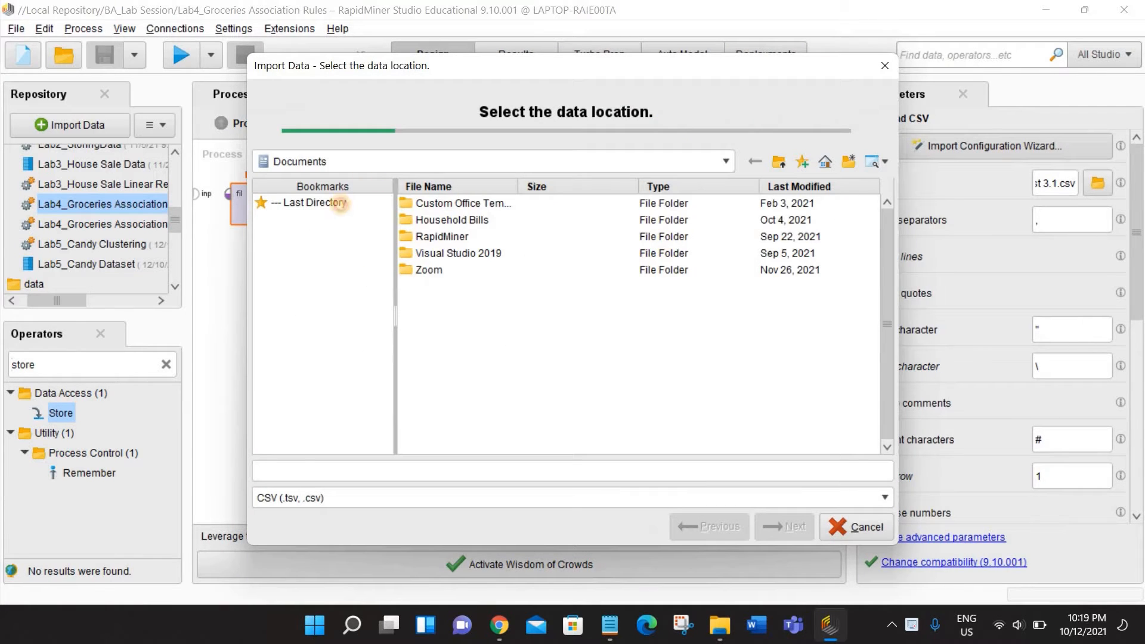
left_click(339, 203)
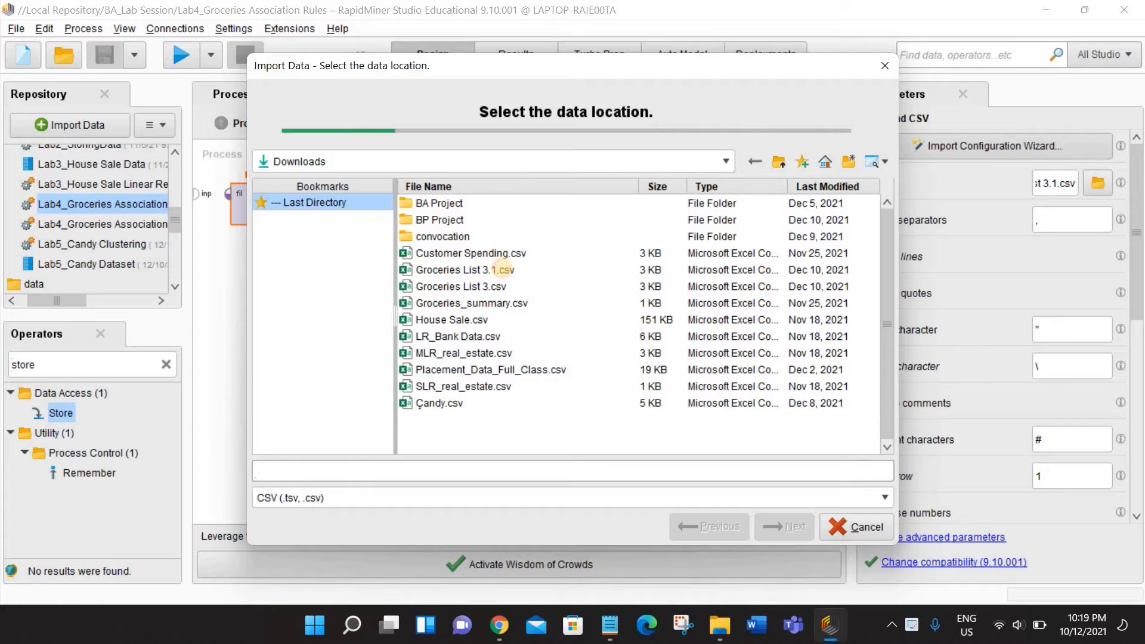
left_click(502, 270)
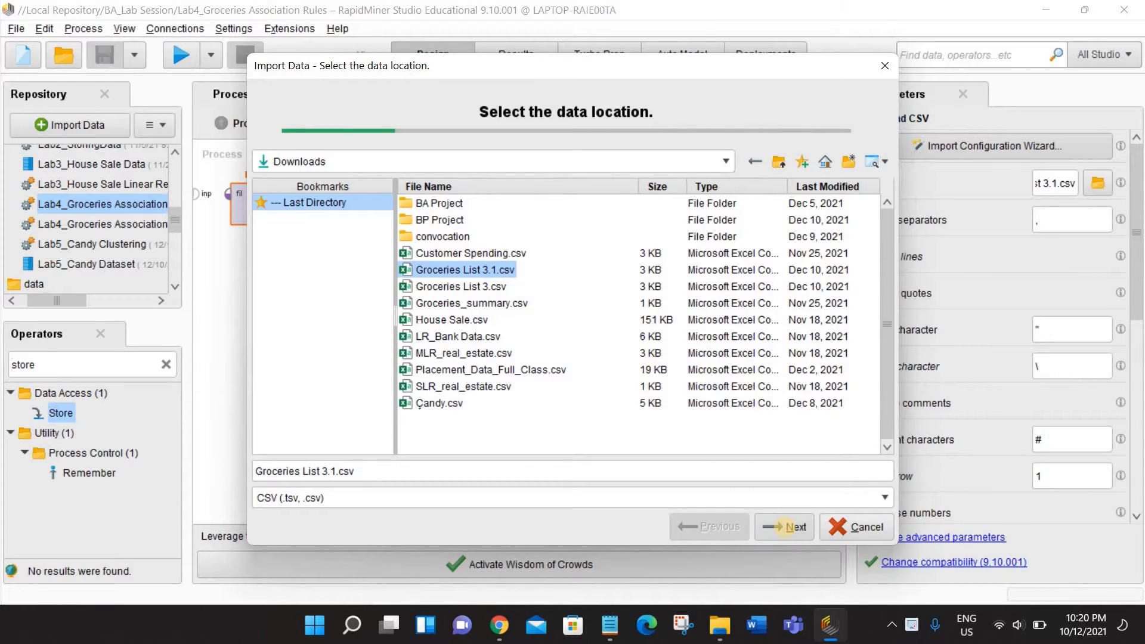
left_click(783, 527)
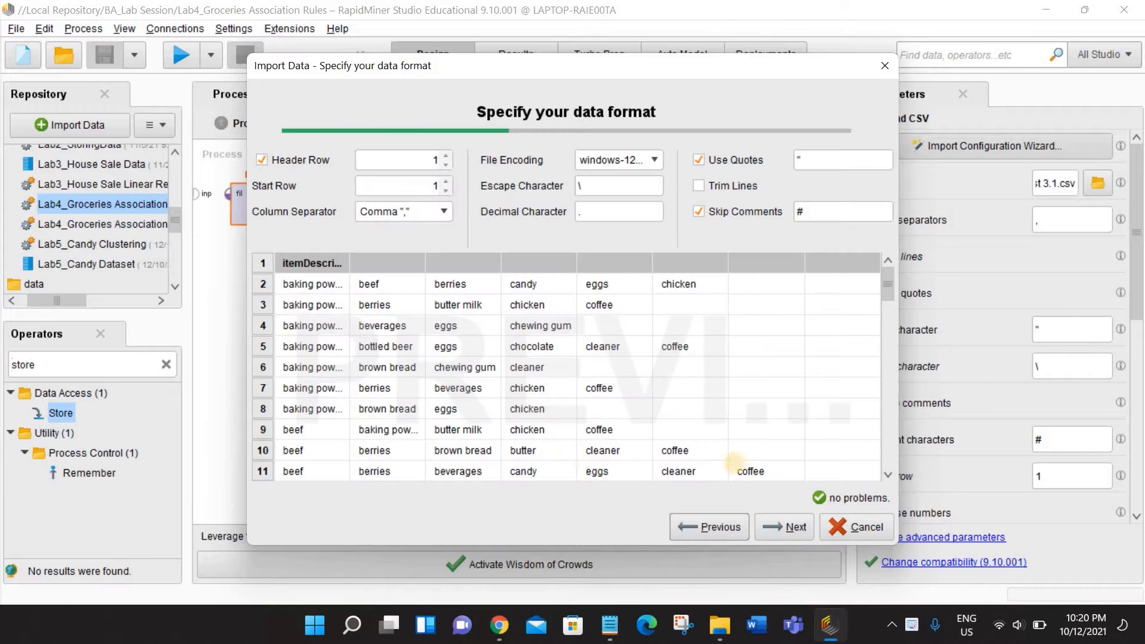
left_click(783, 527)
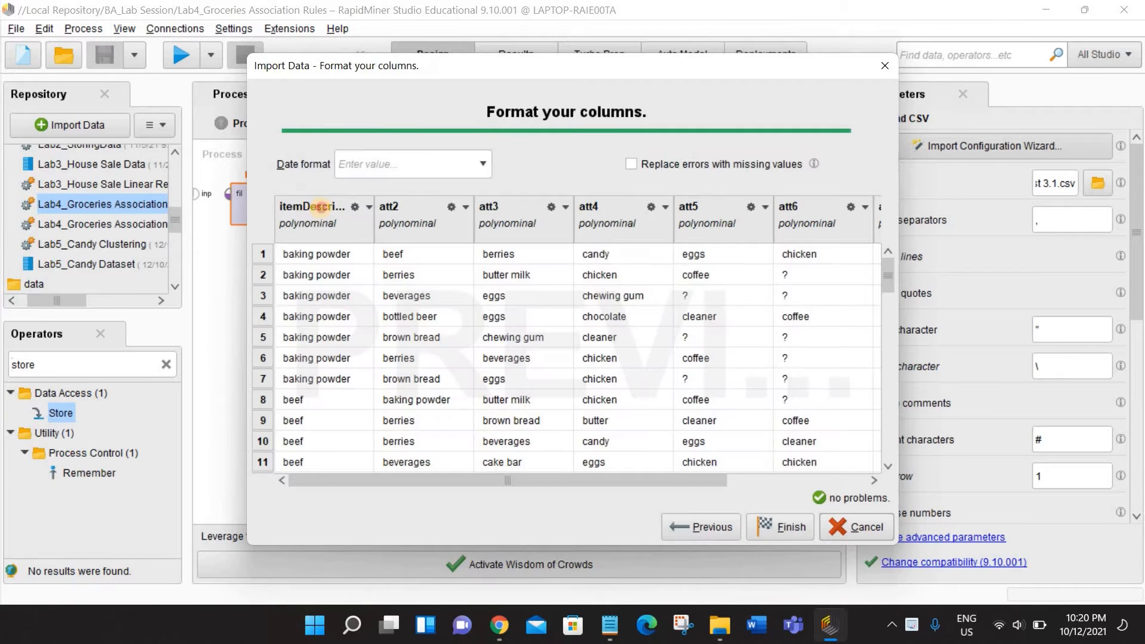
- Rename the itemDescription column to att1 and finish the import configuration
double_click(321, 206)
left_click_drag(463, 320, 350, 306)
key("BackSpace")
type("att1")
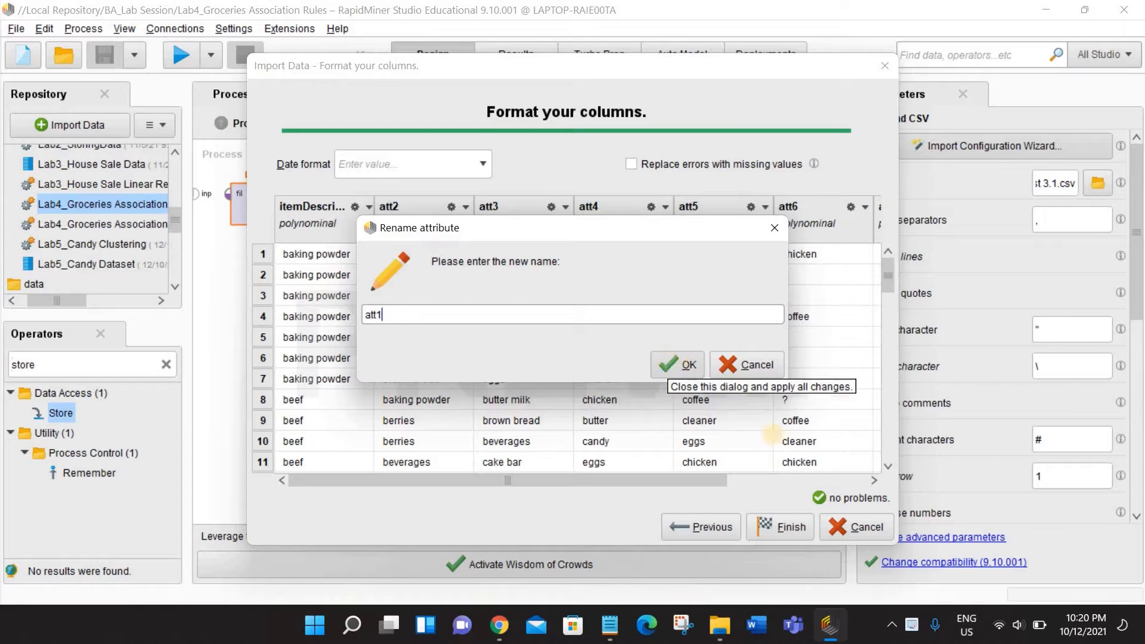
left_click(668, 362)
left_click(778, 525)
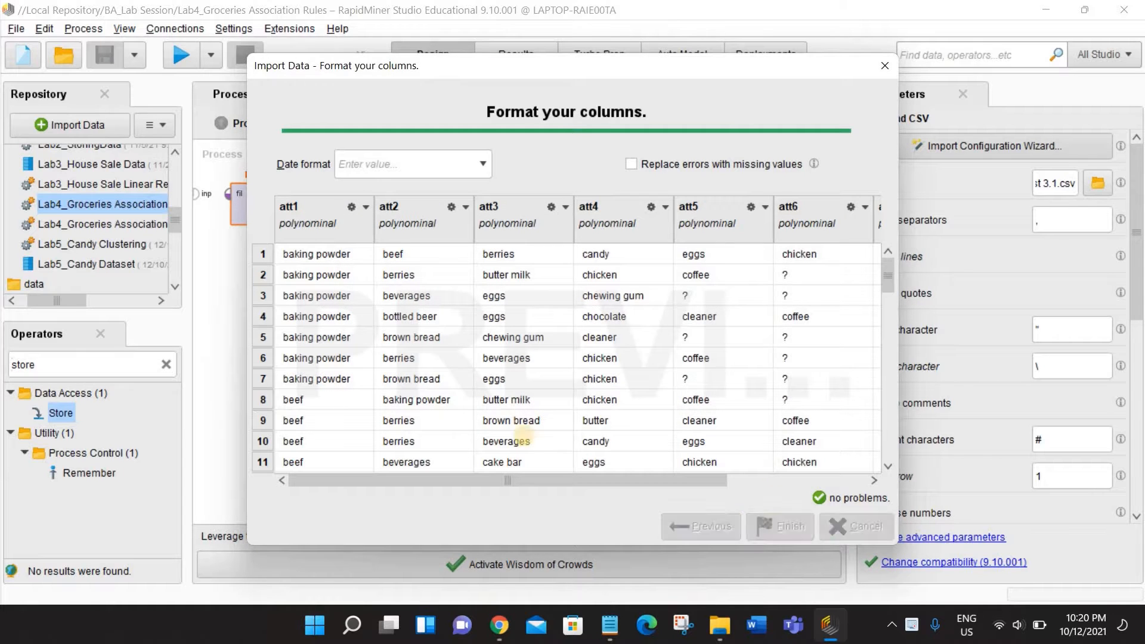
- Run the process and look through the imported grocery rows, then return to the process design
left_click(182, 56)
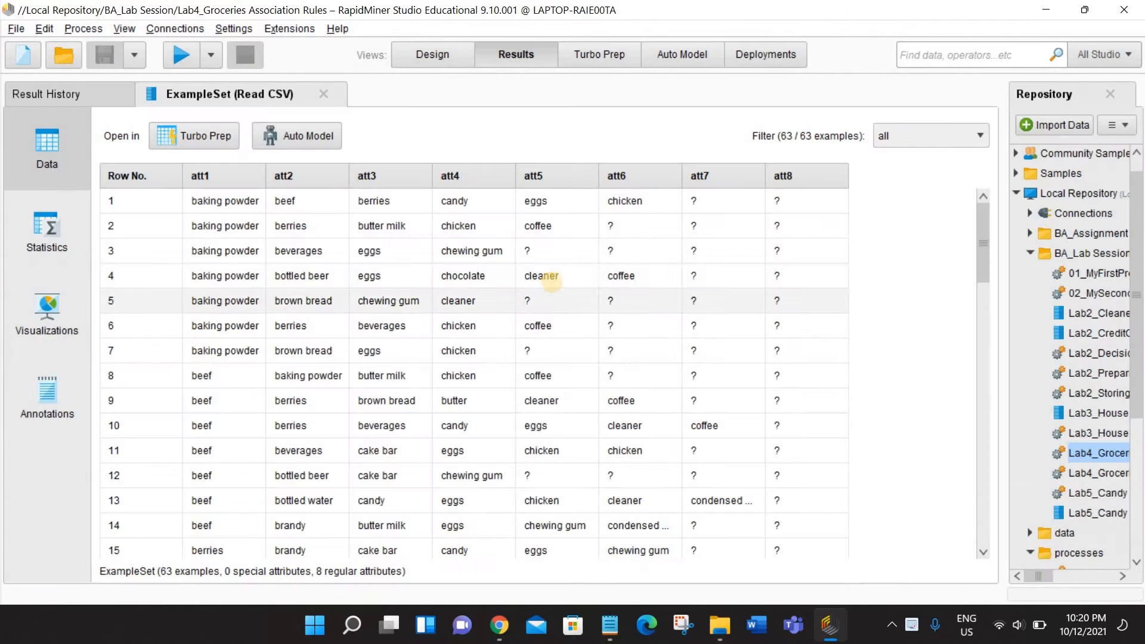
scroll(536, 286, "down", 2)
scroll(550, 279, "up", 2)
scroll(549, 279, "up", 1)
left_click(411, 63)
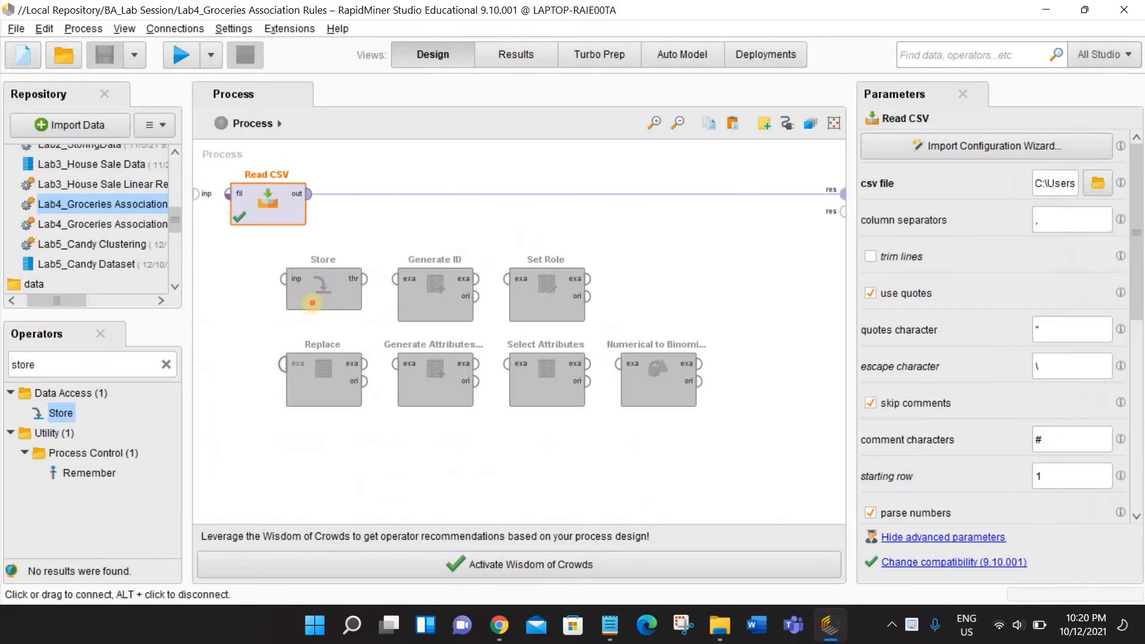
- Insert the Store operator after Read CSV, keep Lab4_Groceries 3.1 Dataset as its repository entry, and run the process
left_click_drag(312, 302, 404, 194)
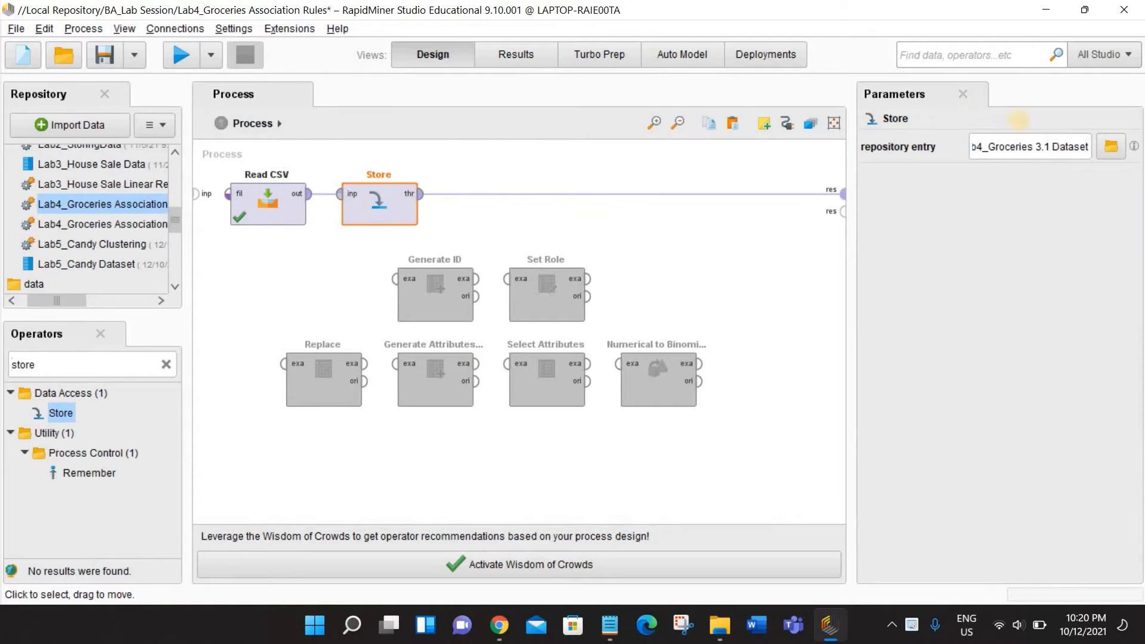
left_click(1112, 148)
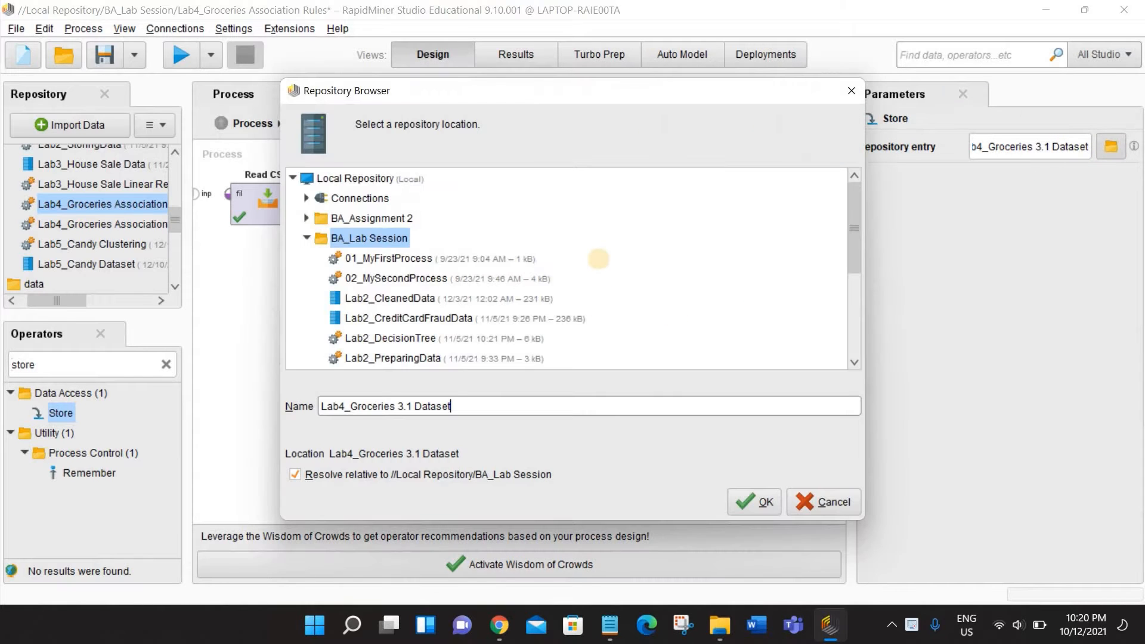
left_click_drag(856, 205, 855, 277)
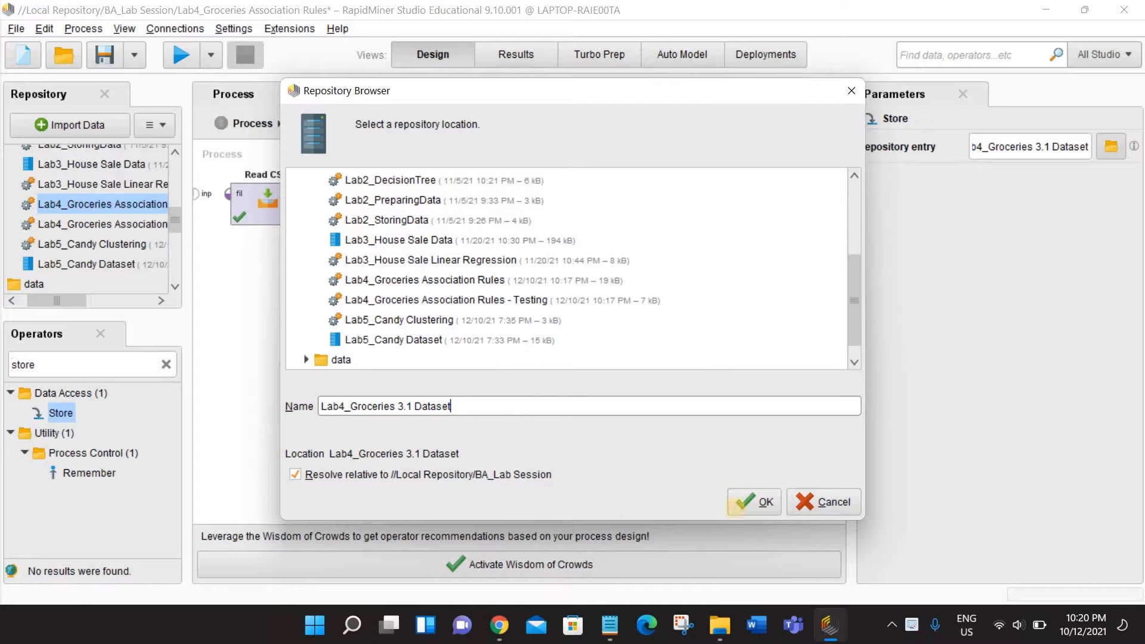
left_click(740, 504)
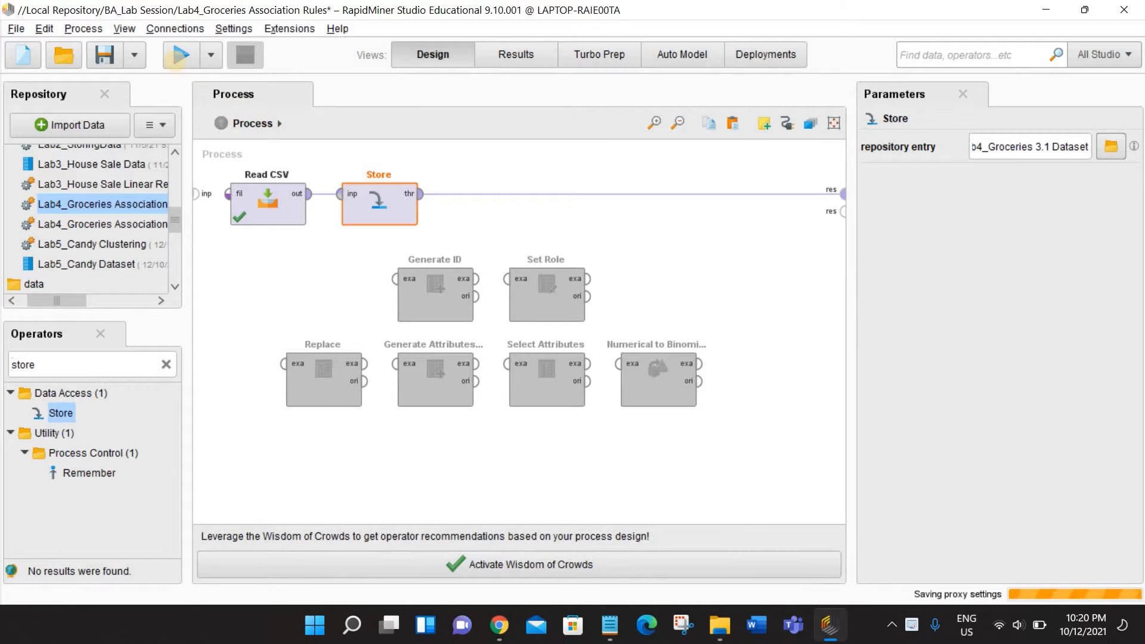
left_click(179, 55)
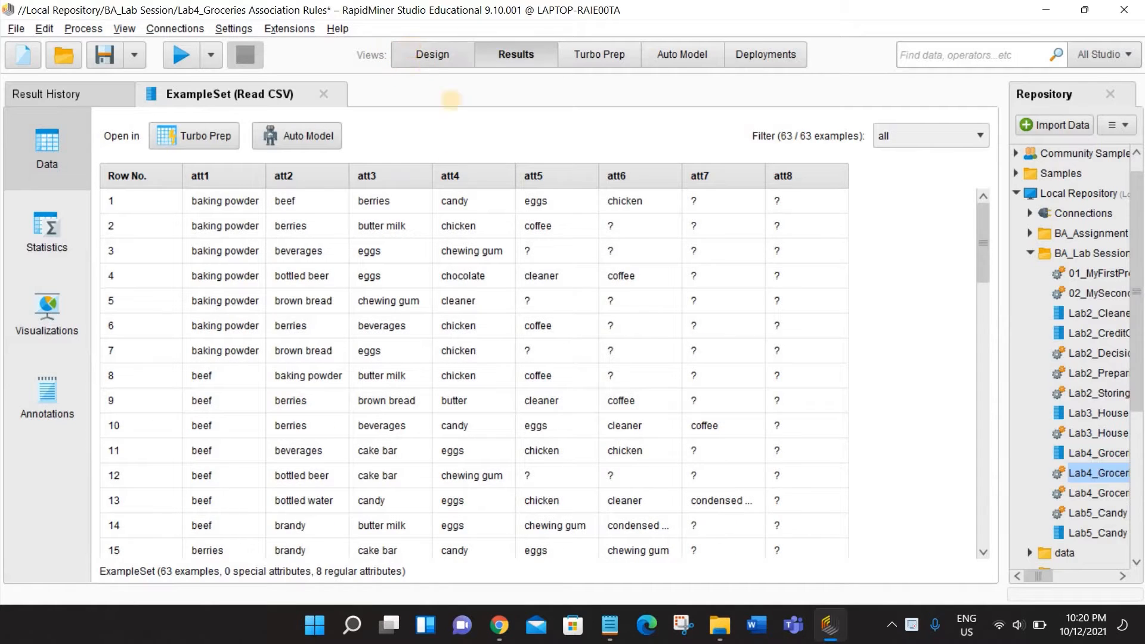
- Insert the Generate ID operator after Store, run the process, and inspect the item values in the resulting table
left_click(433, 54)
left_click_drag(424, 310, 480, 194)
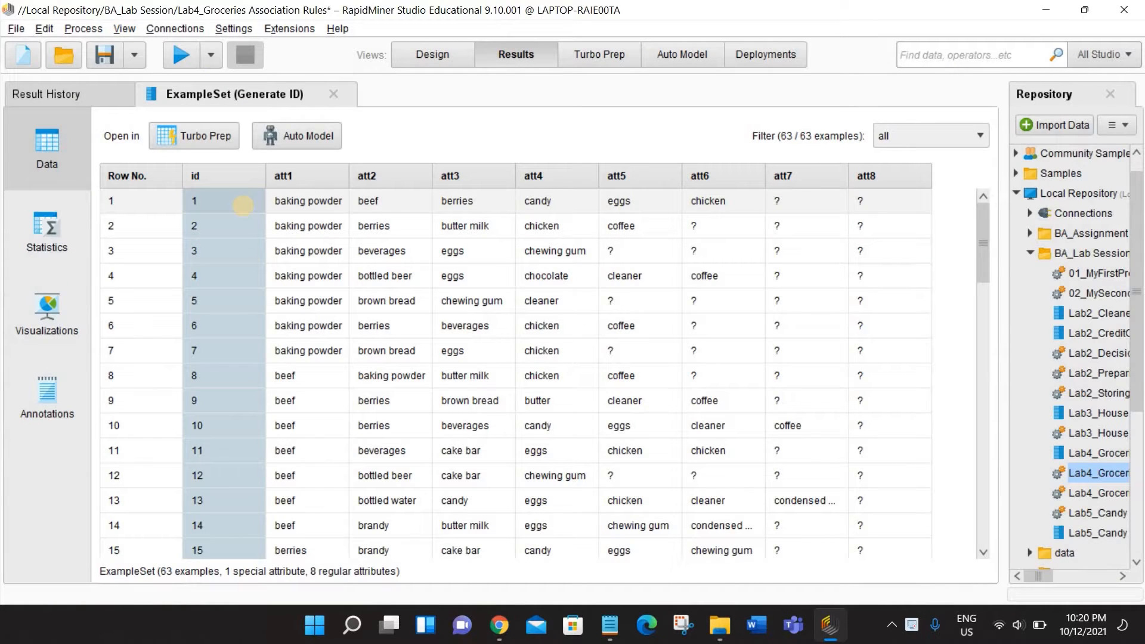
left_click(311, 198)
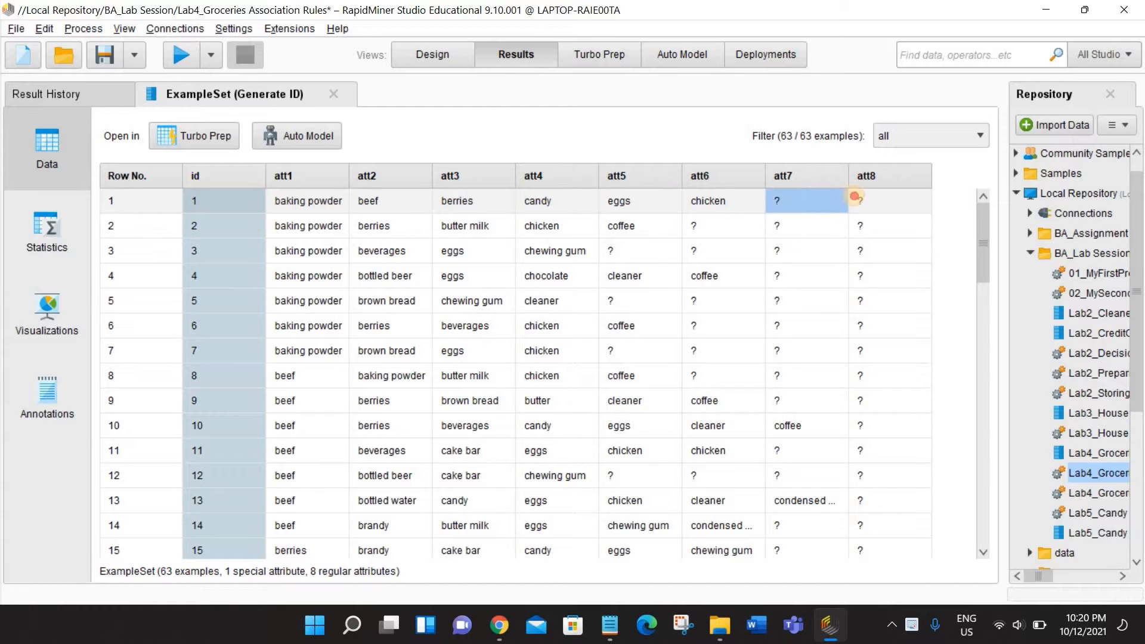
left_click(854, 196)
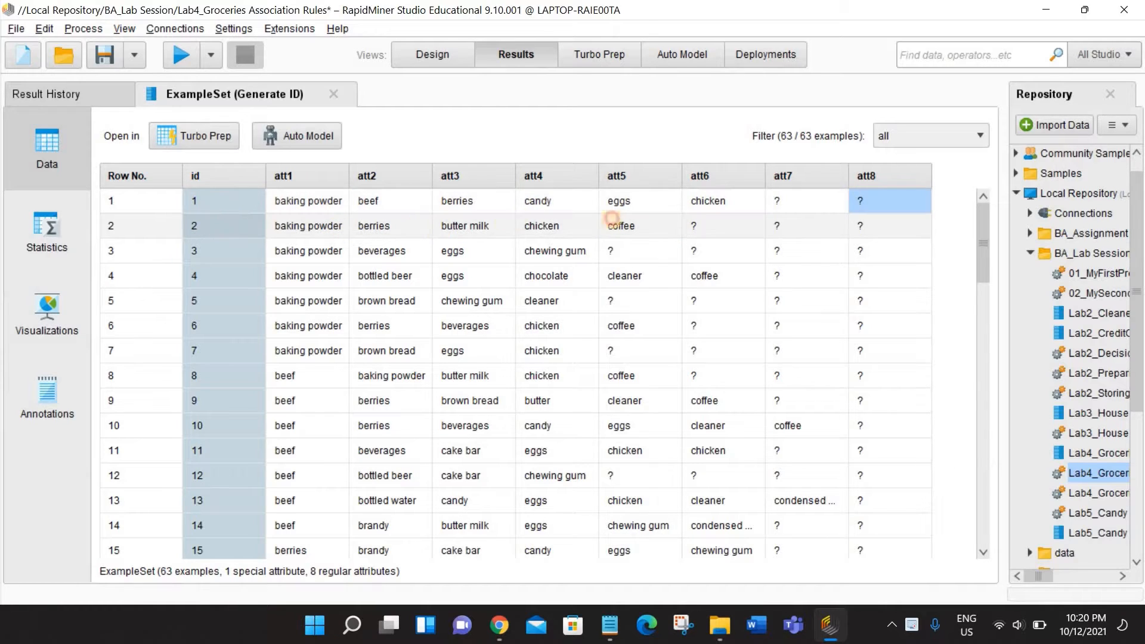
left_click_drag(578, 222, 471, 226)
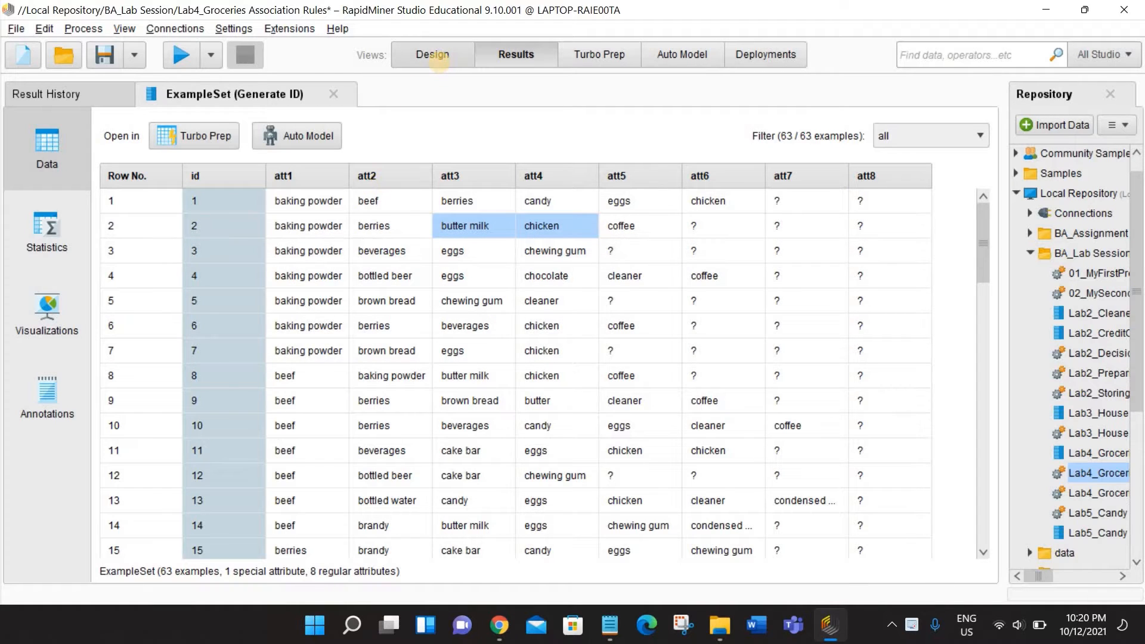
- Open the Lab4_Groceries Association Rules - Testing process, saving the changes to the current process
left_click(432, 55)
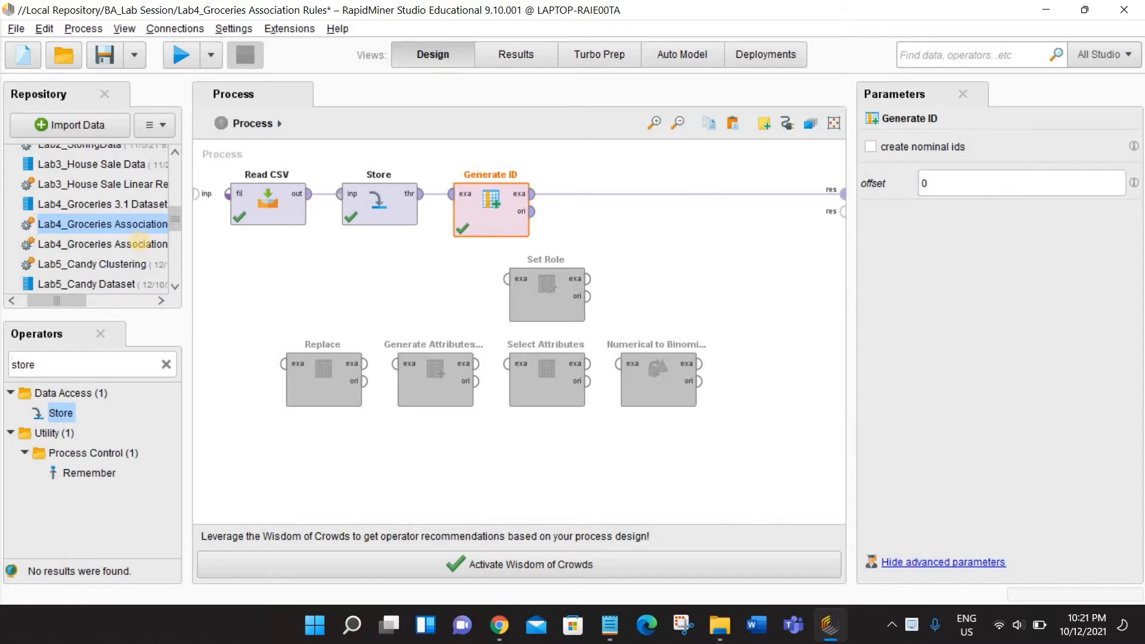
left_click(140, 242)
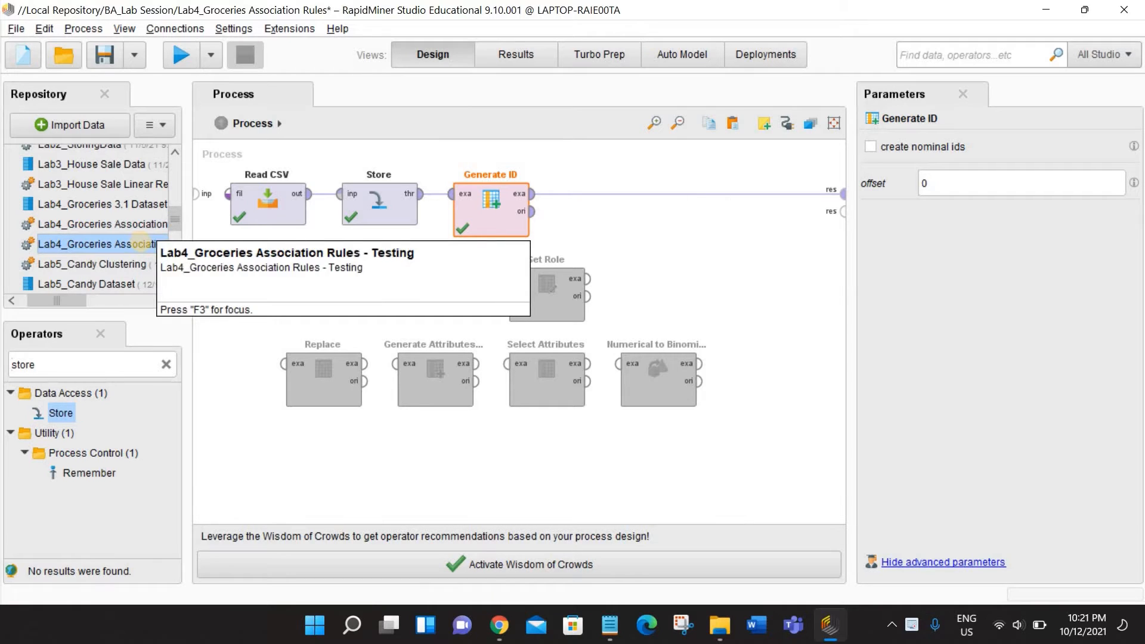
double_click(140, 243)
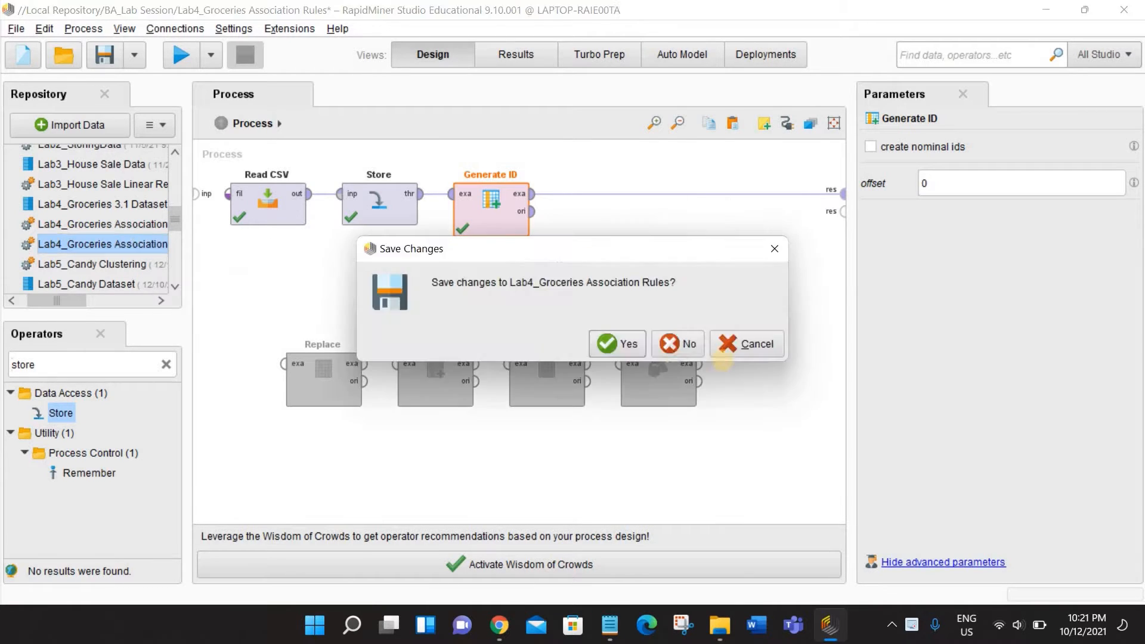
key("Return")
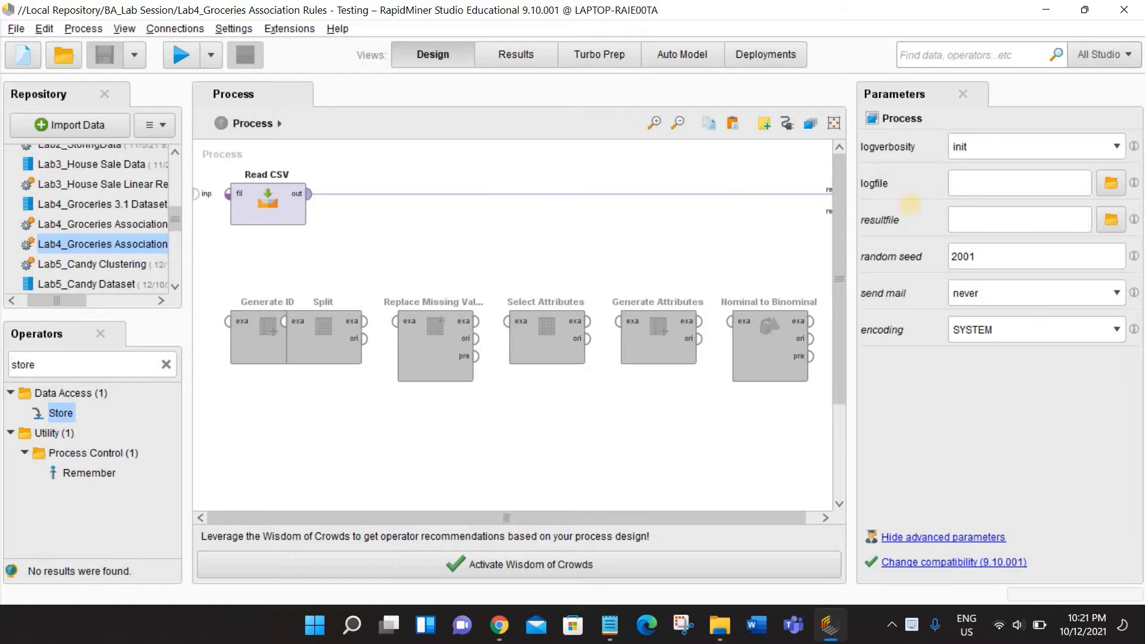
- Configure Read CSV to import Groceries List 3.csv with Tab as the column separator, and run the process
left_click(262, 206)
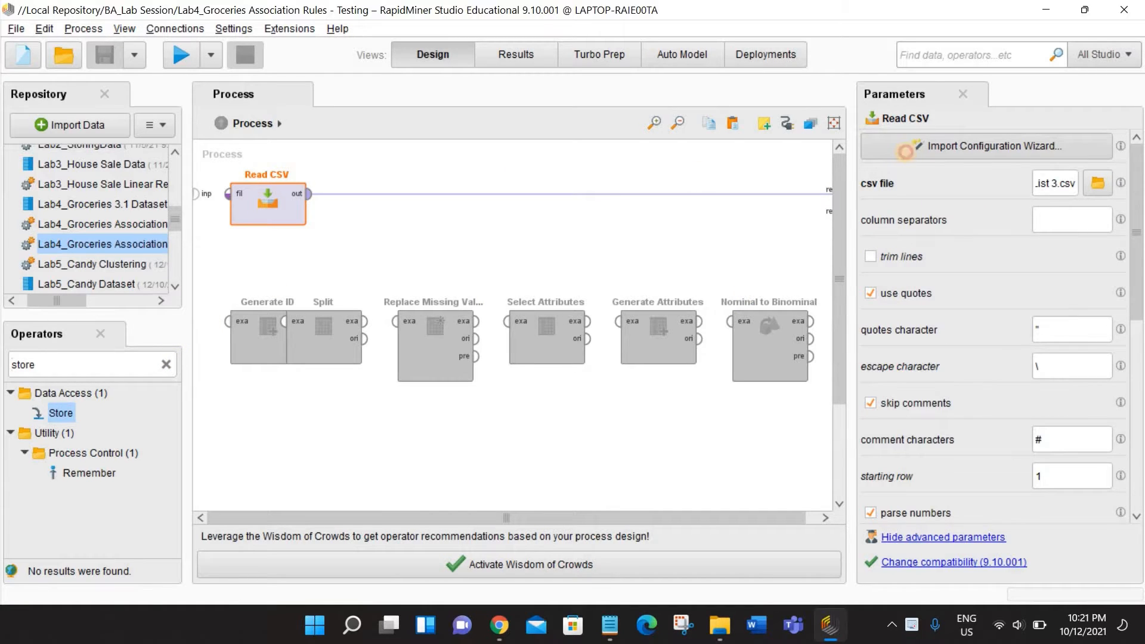
left_click(905, 152)
left_click(302, 204)
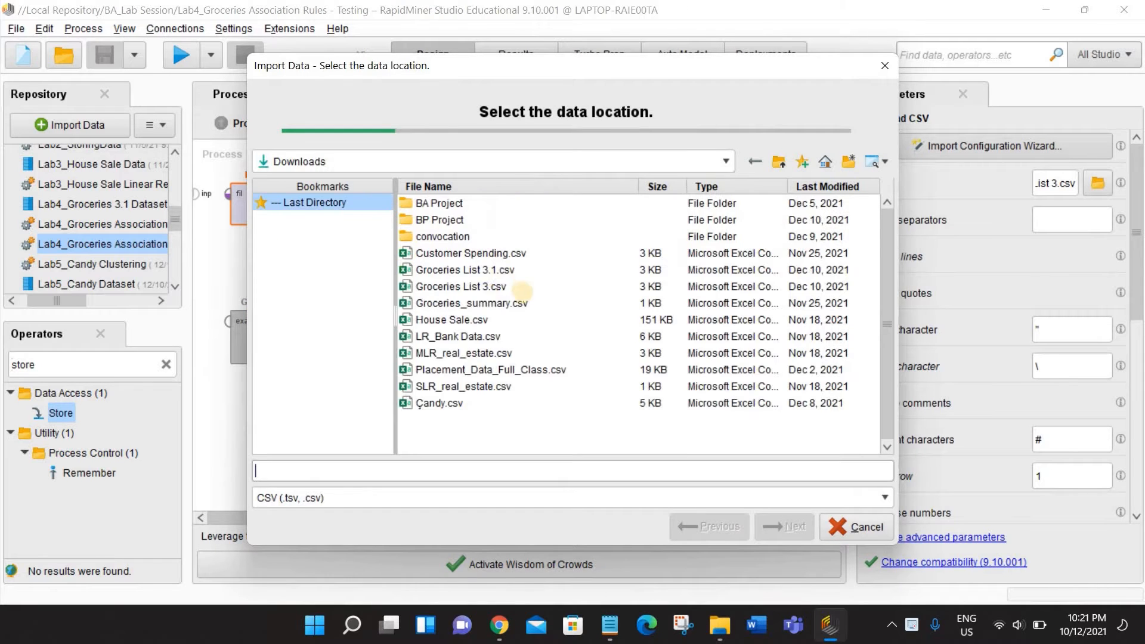
left_click(471, 286)
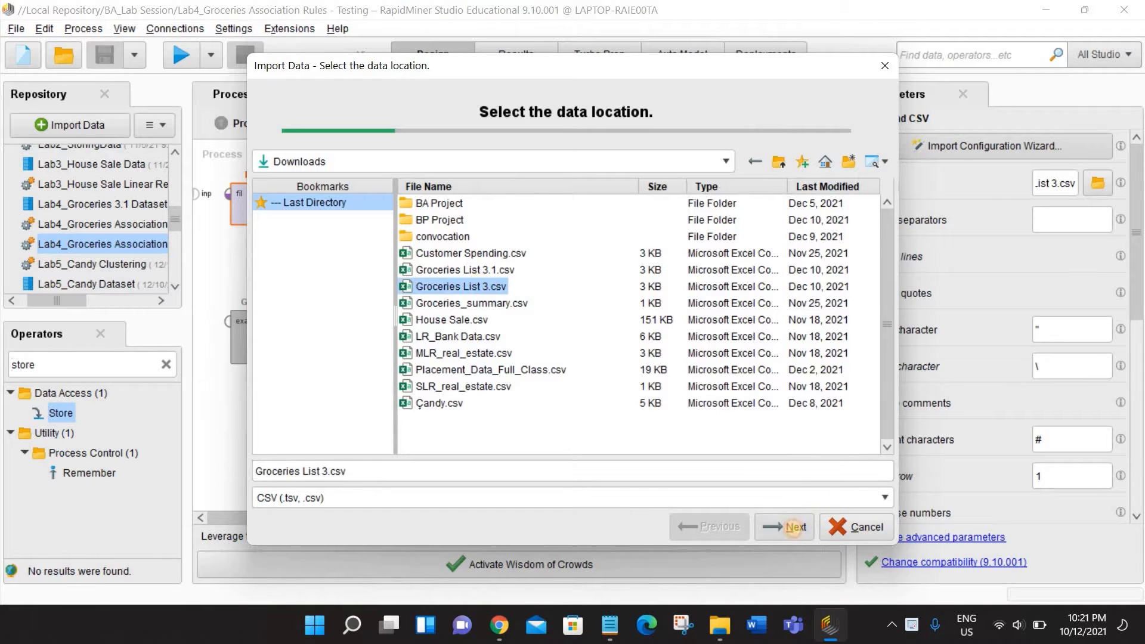
left_click(796, 526)
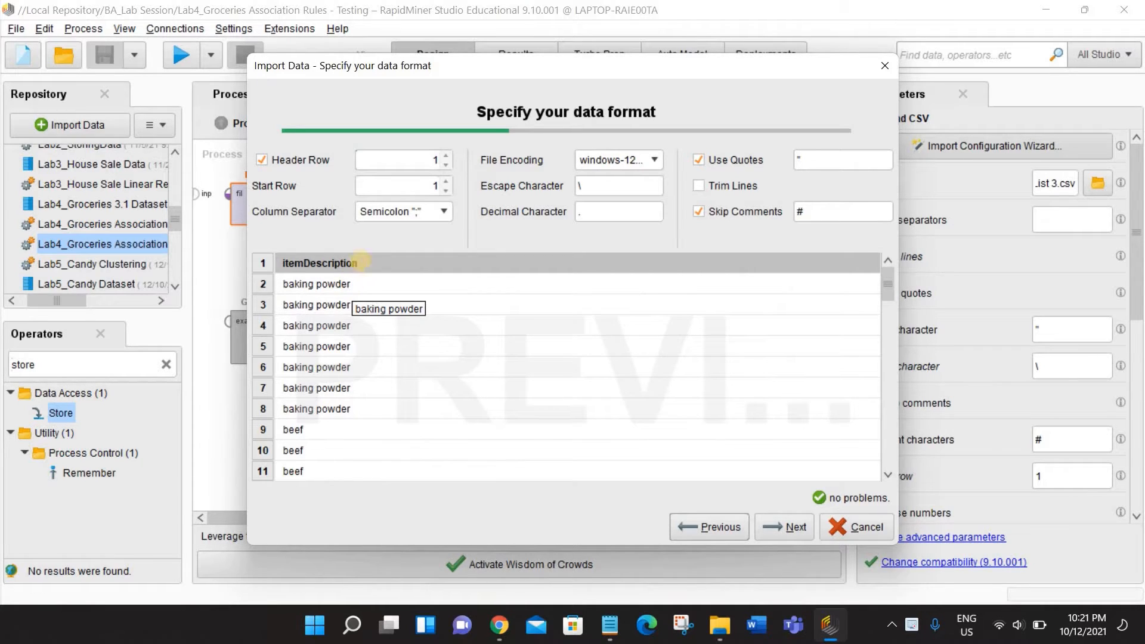
left_click(405, 209)
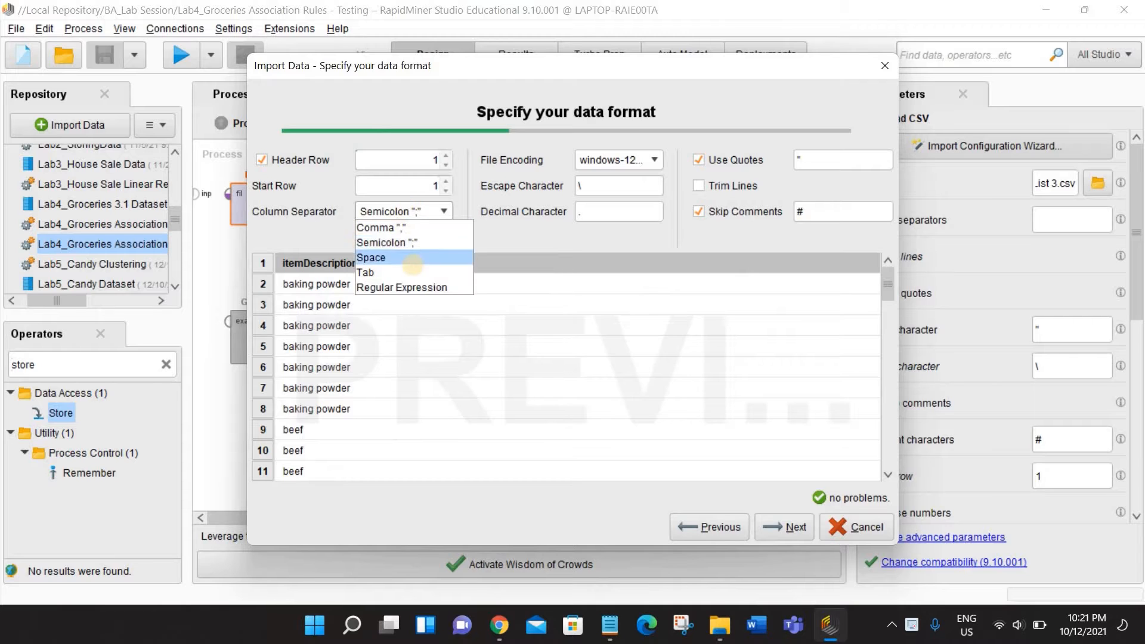
left_click(412, 272)
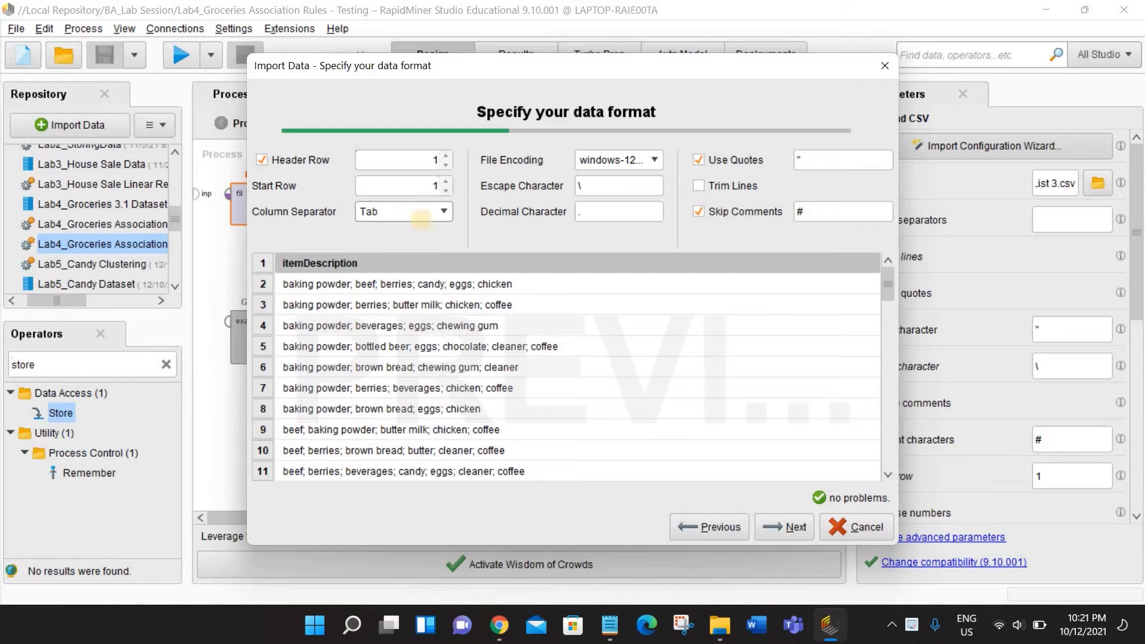
left_click(796, 527)
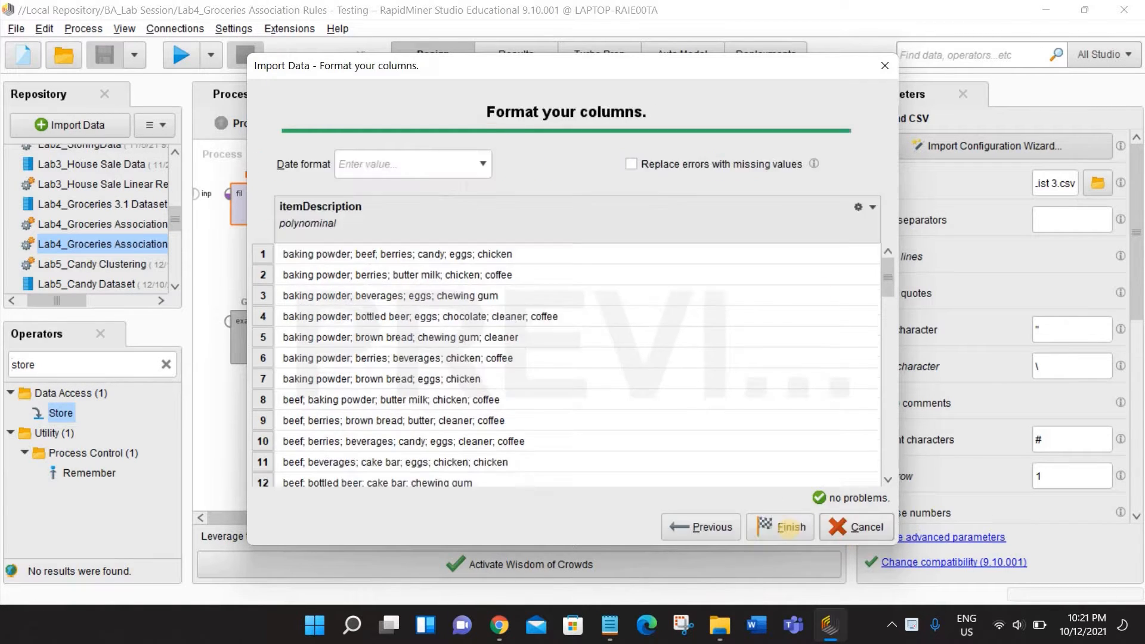
left_click(790, 527)
left_click(180, 54)
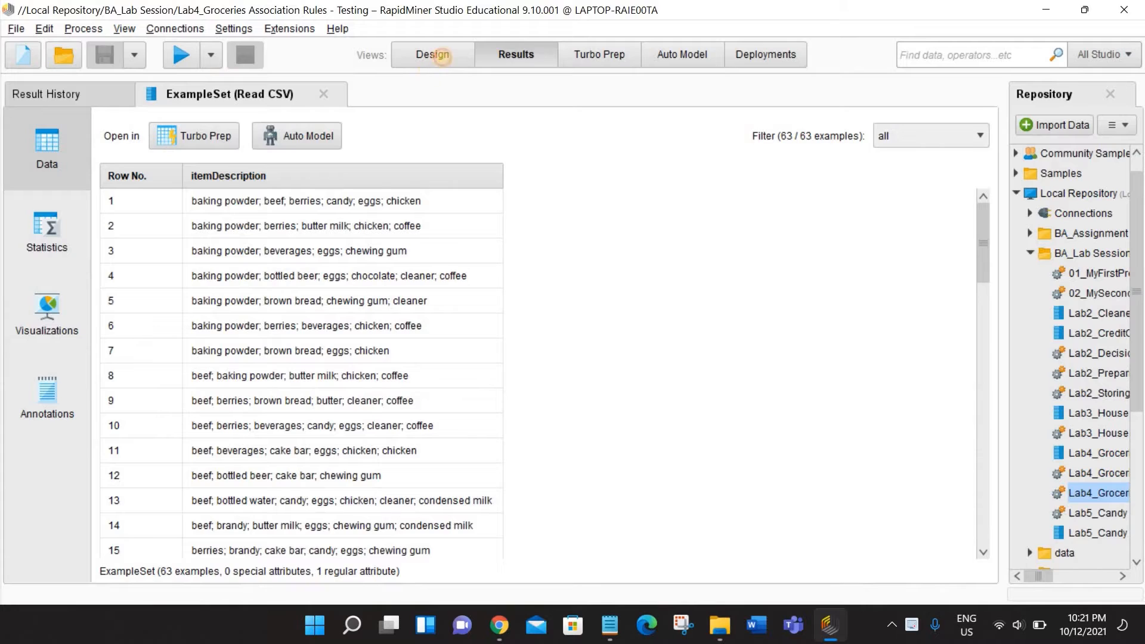
left_click(441, 55)
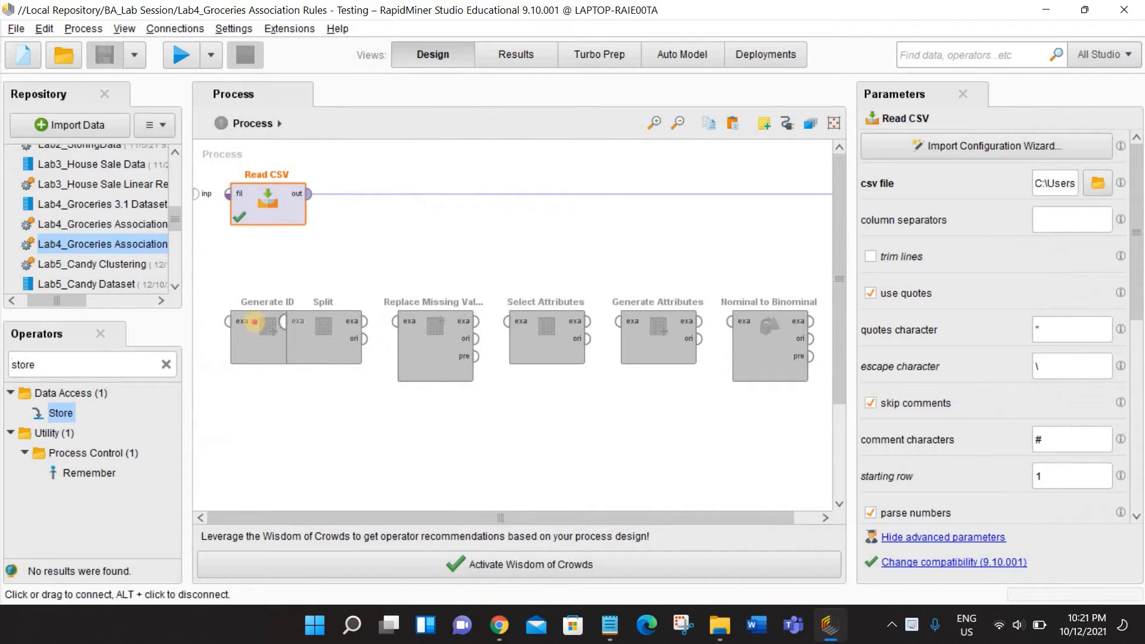
- Insert the Generate ID operator after Read CSV, run the process, and widen the itemDescription column to read the item lists
left_click_drag(254, 321, 334, 194)
left_click(182, 55)
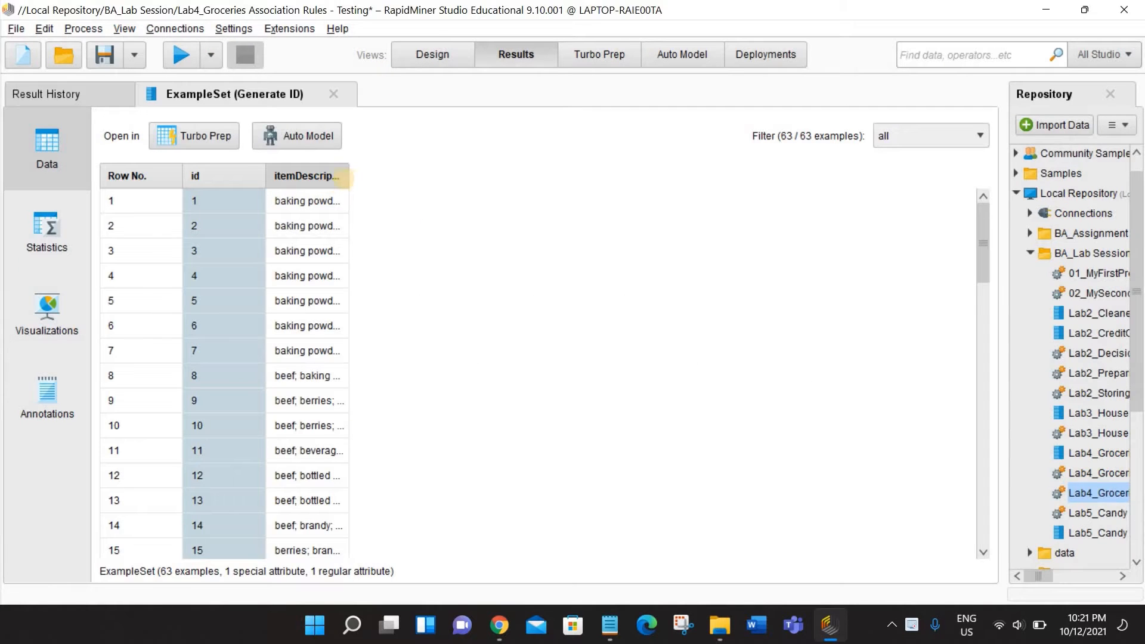
left_click_drag(346, 178, 516, 176)
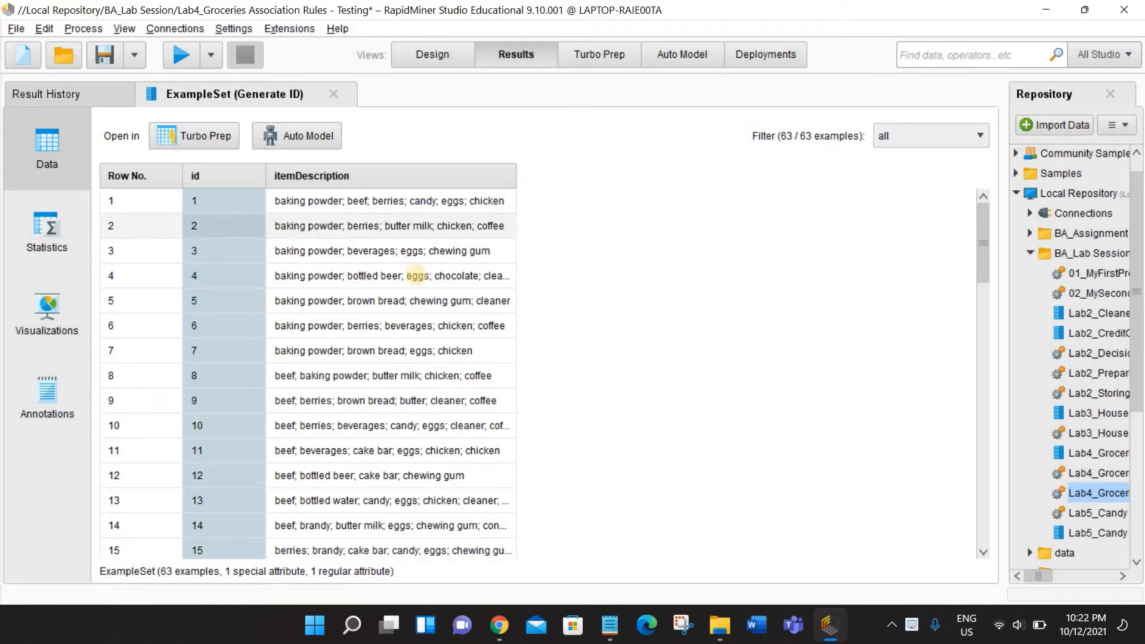
left_click(435, 65)
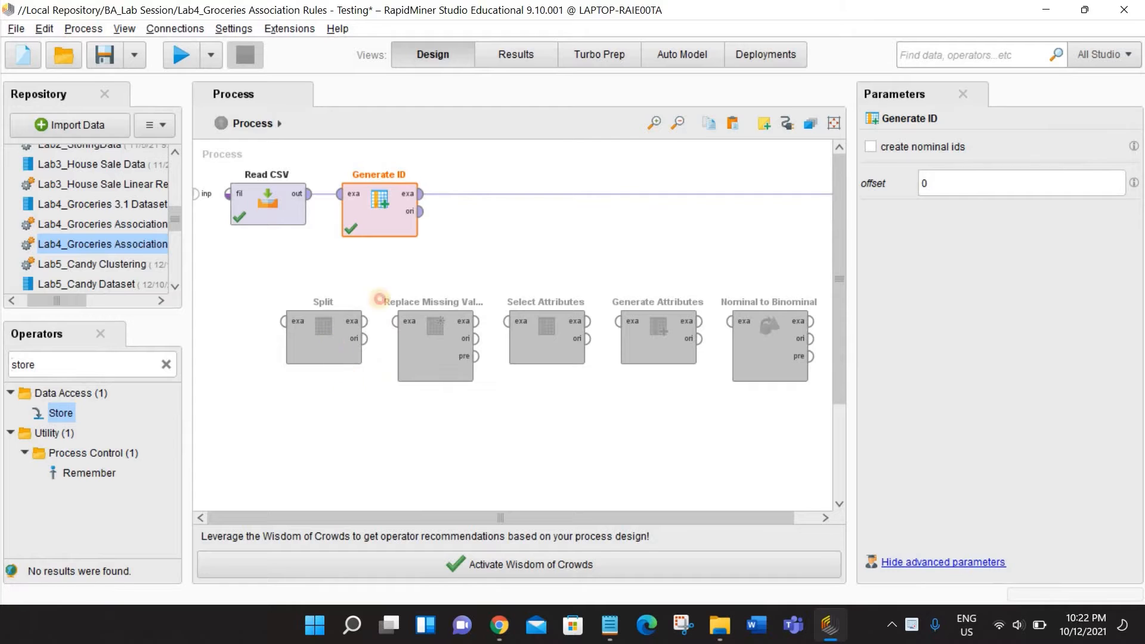
- Insert the Split operator after Generate ID and check the separators between items in the existing results table
left_click_drag(331, 334, 501, 202)
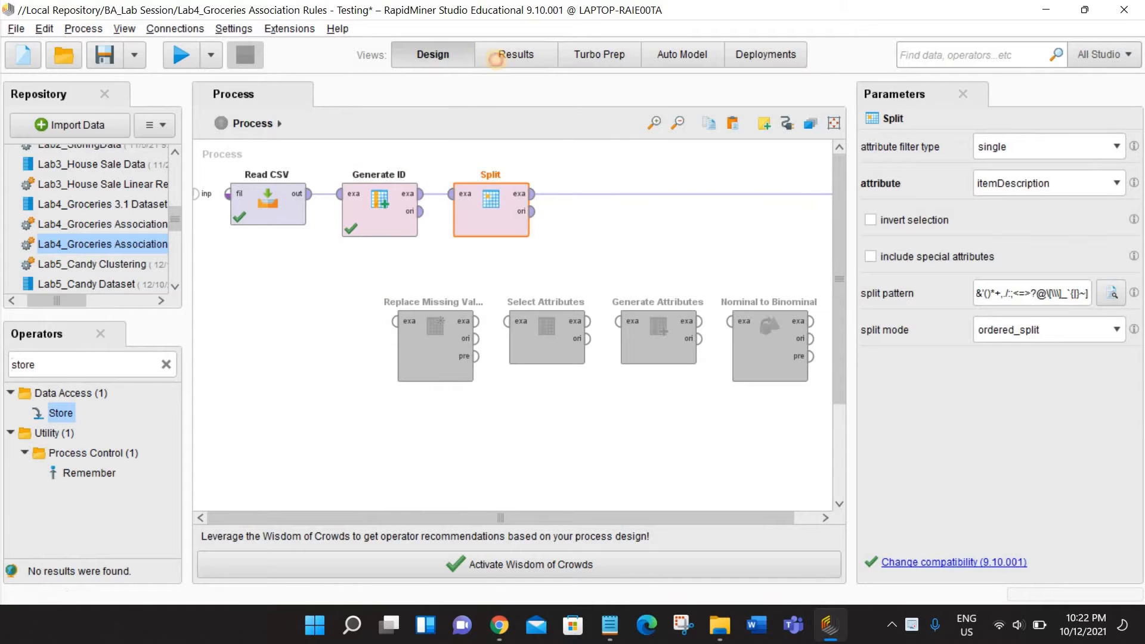
left_click(495, 59)
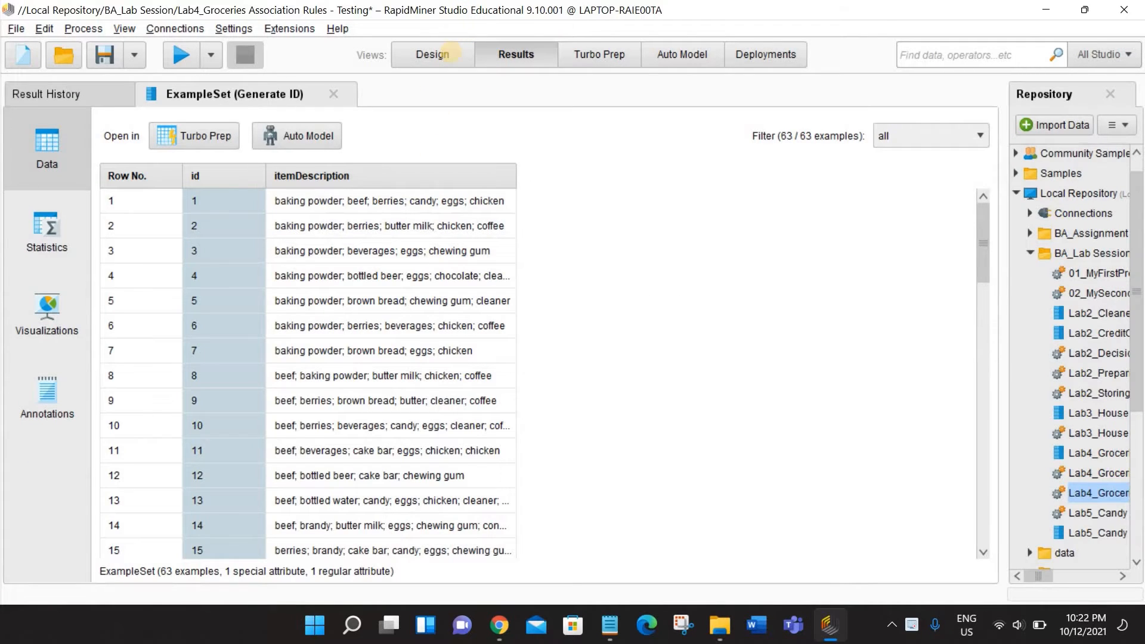
left_click(451, 53)
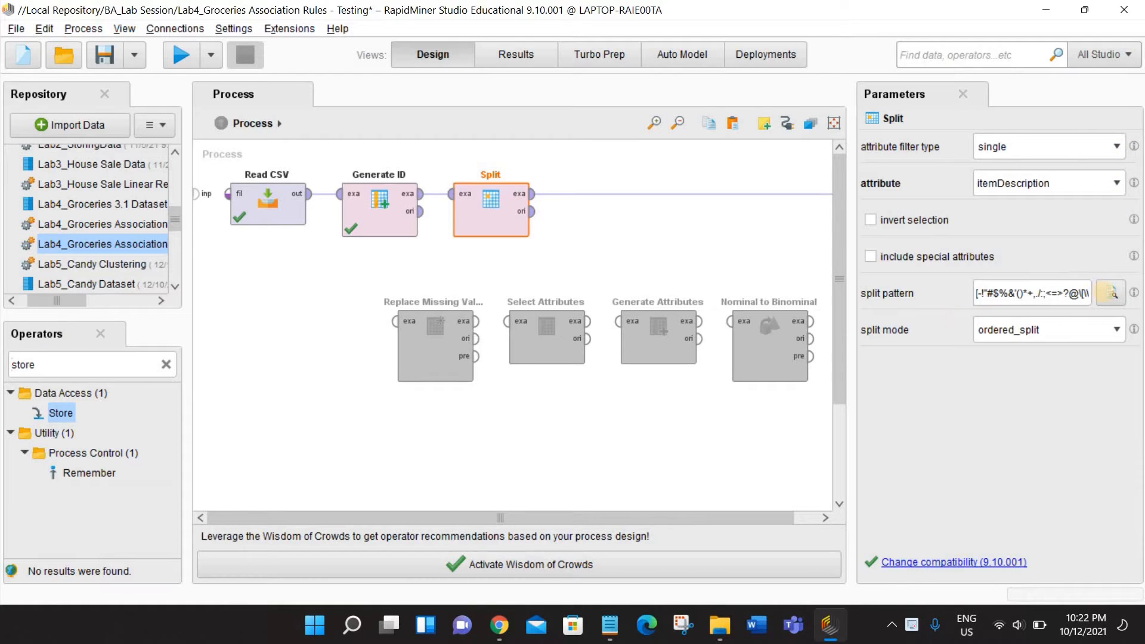
- Open the regular expression editor for the split pattern and enter ";" as the preview replacement
left_click(1110, 293)
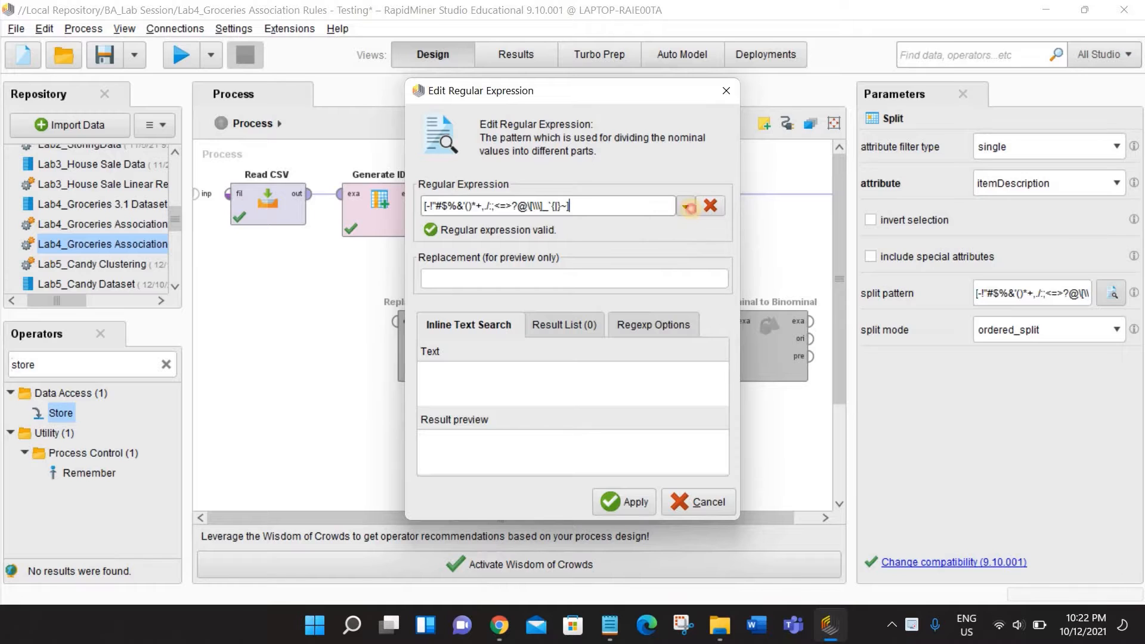
left_click(689, 207)
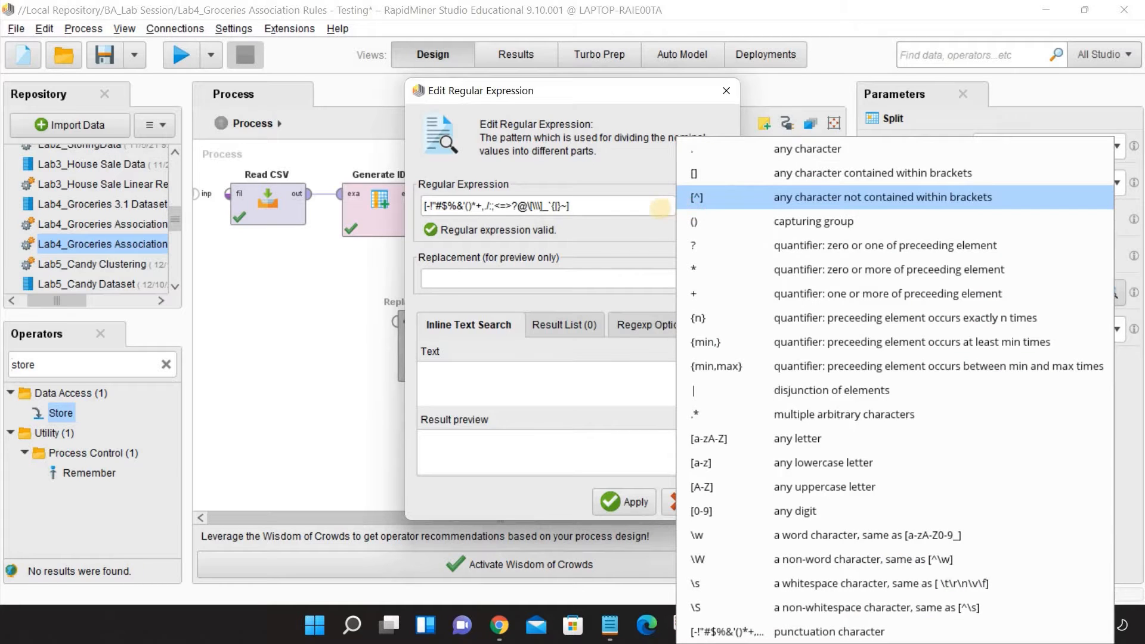
left_click(584, 276)
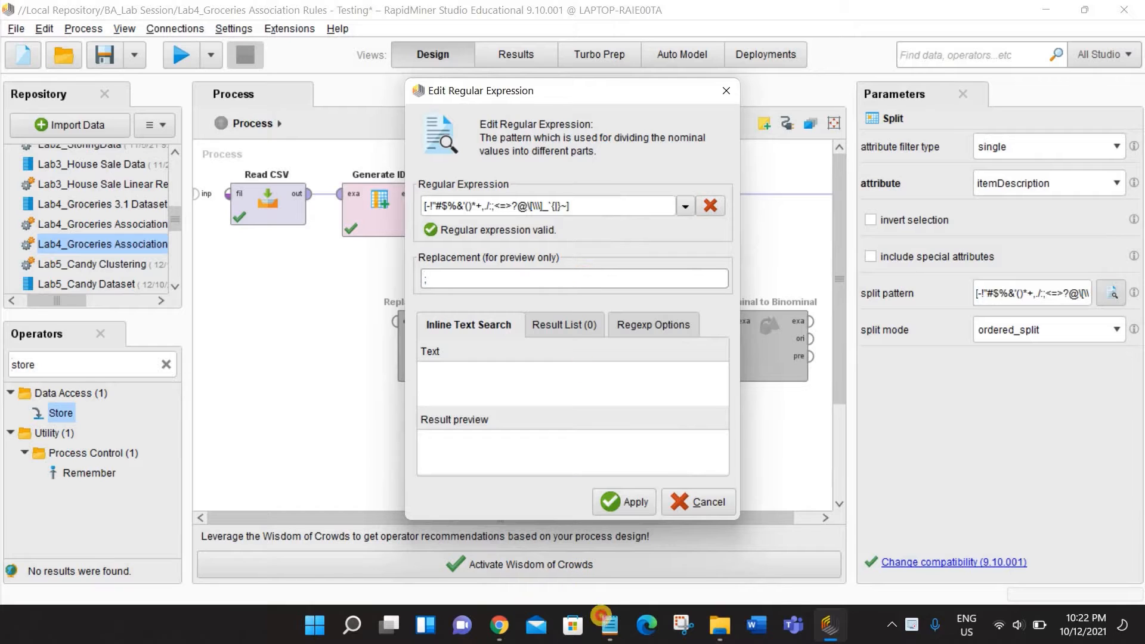
- Copy the sample grocery line from Notepad and paste it as the inline search text in RapidMiner's regular expression editor
left_click(609, 624)
right_click(613, 169)
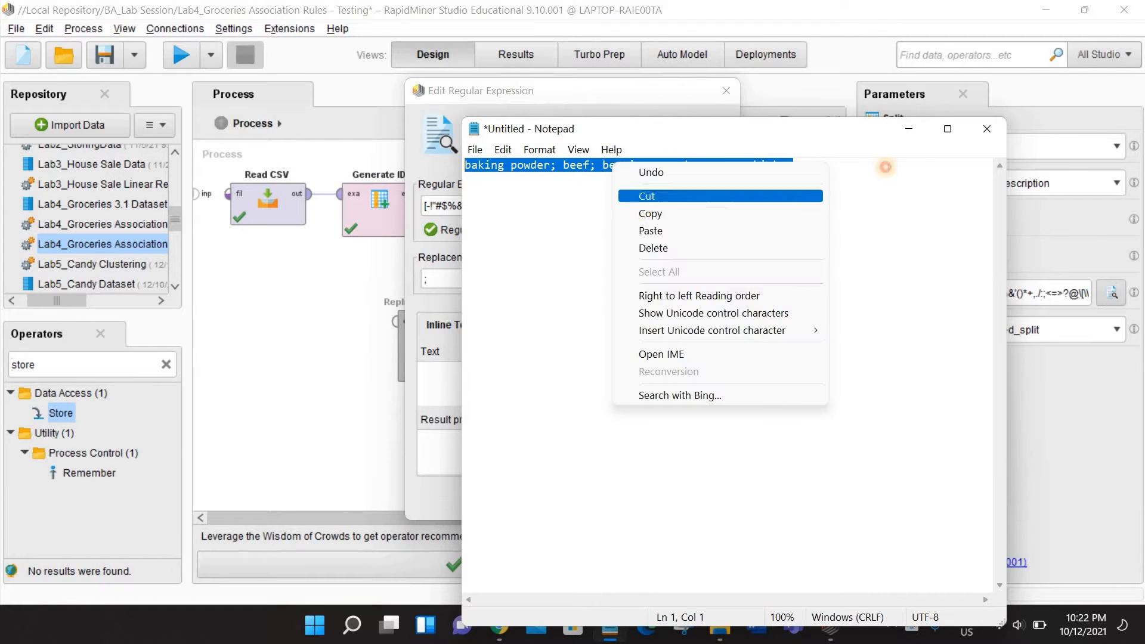
left_click(644, 213)
key("alt+Tab")
left_click(537, 376)
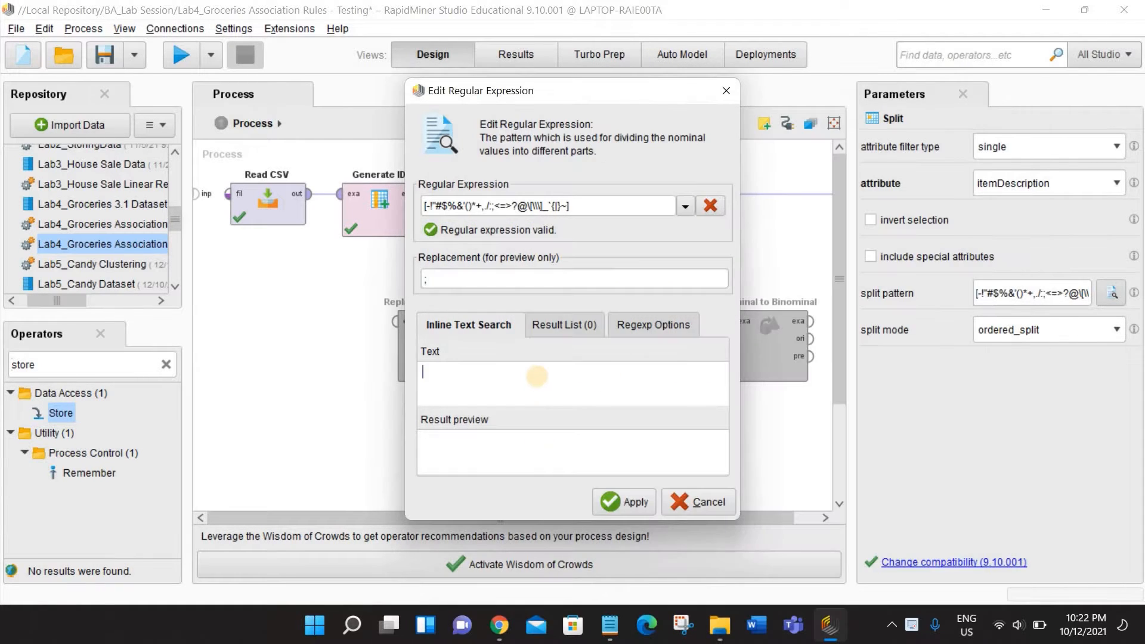
key("ctrl+v")
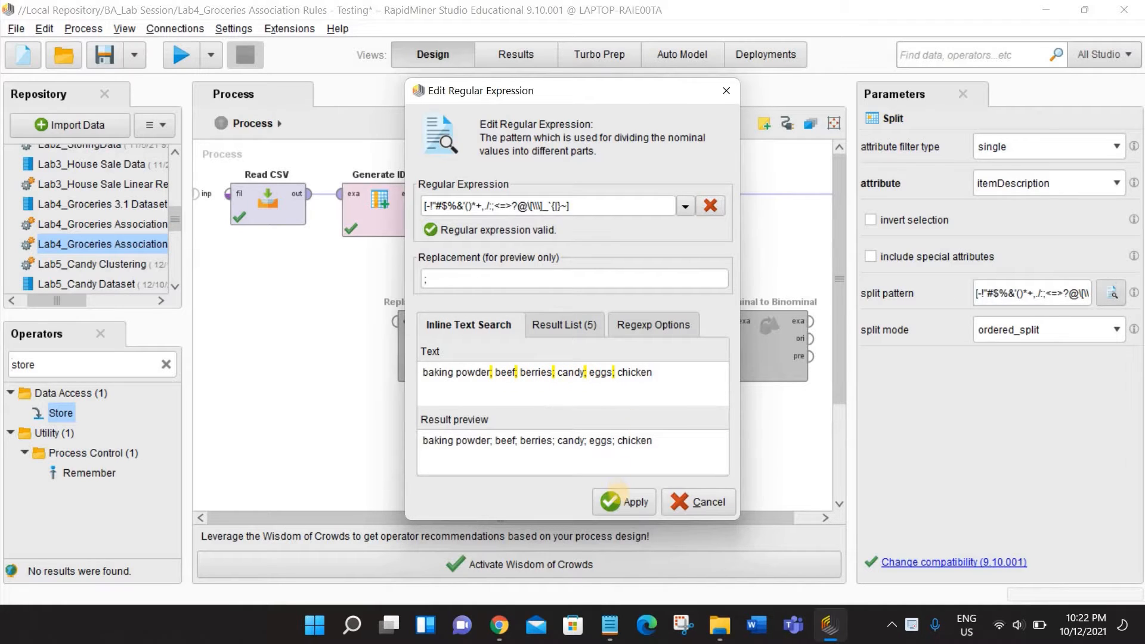
- Set the Split operator's pattern to ";", then run the process and inspect the separated item columns
left_click_drag(571, 206, 382, 206)
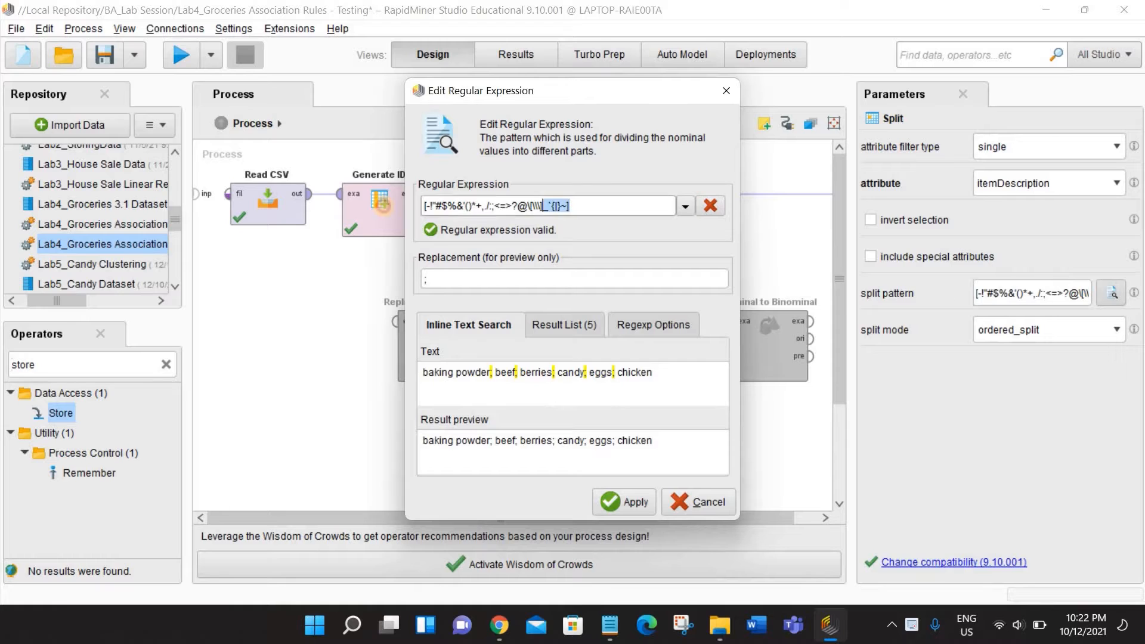
key("BackSpace")
type(";")
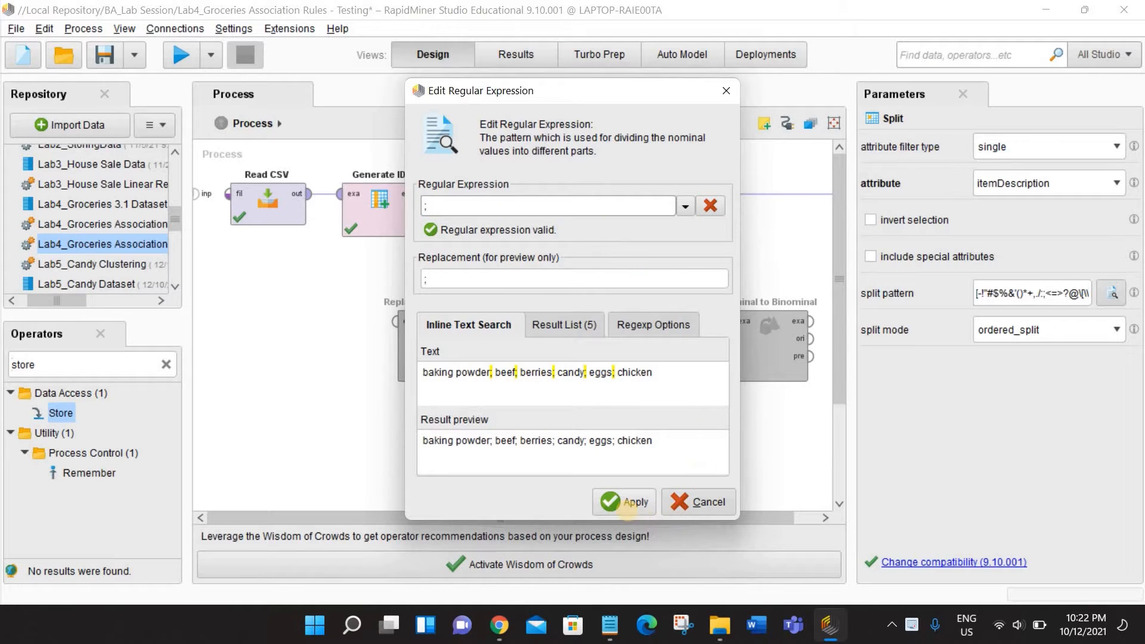
left_click(620, 503)
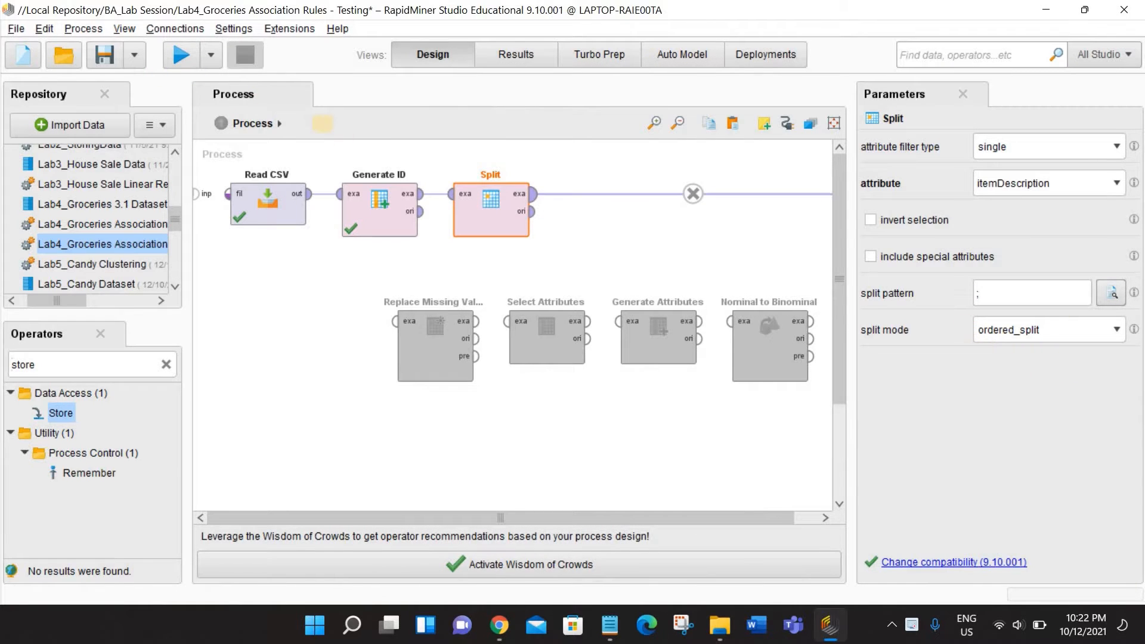
left_click(172, 55)
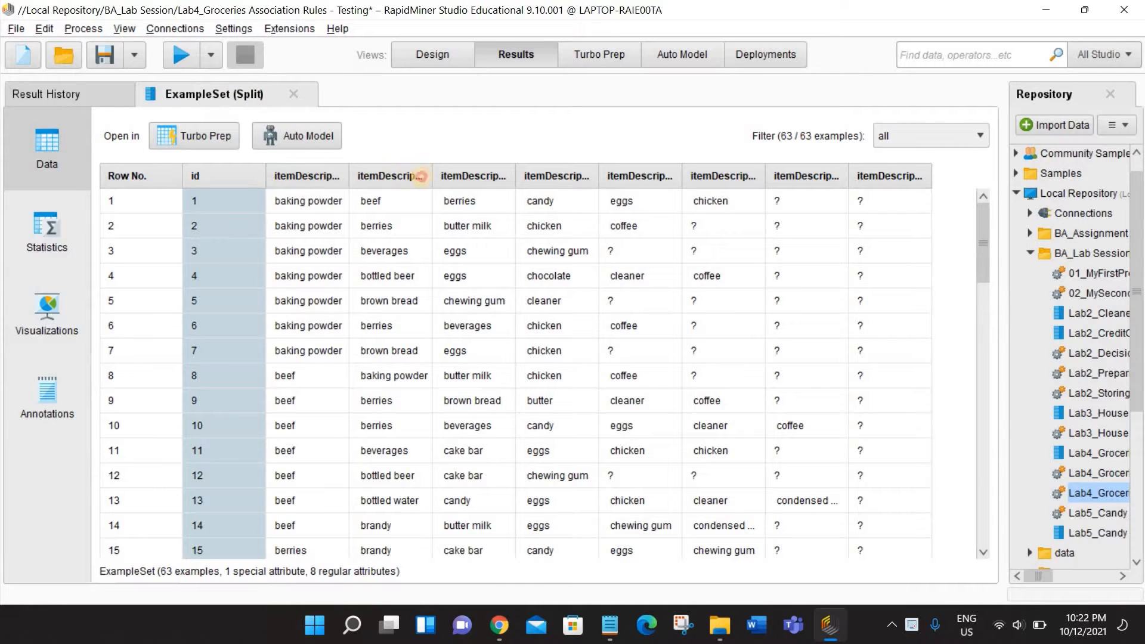
left_click_drag(349, 176, 370, 176)
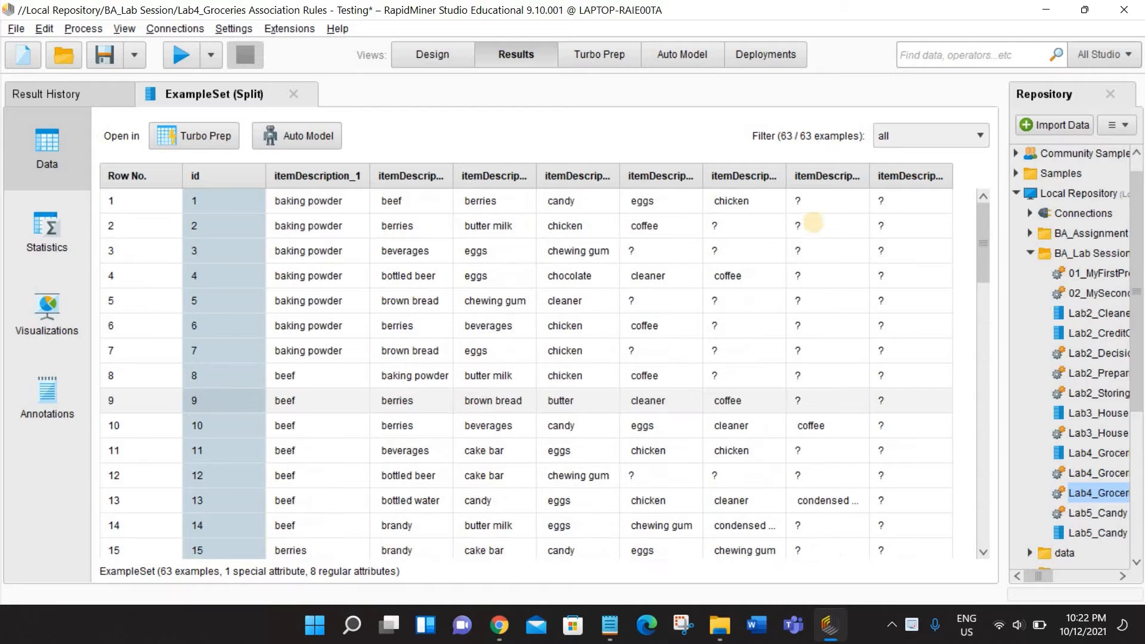
- Insert the Replace Missing Values operator after Split and view its options for the default replacement
left_click(427, 60)
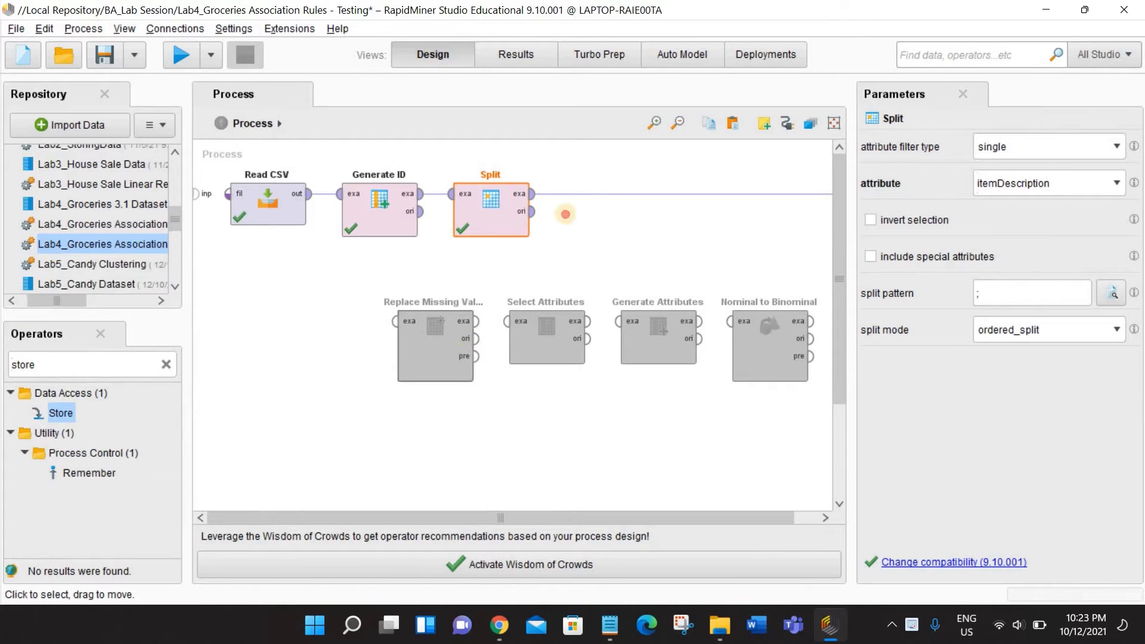
left_click_drag(421, 330, 589, 203)
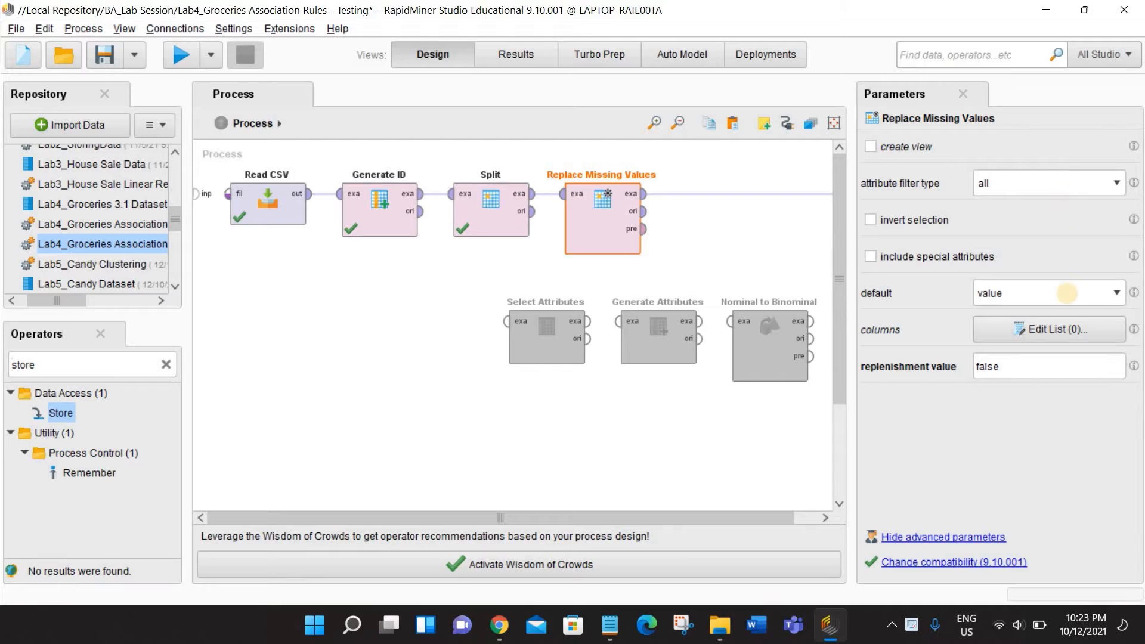
left_click(1067, 293)
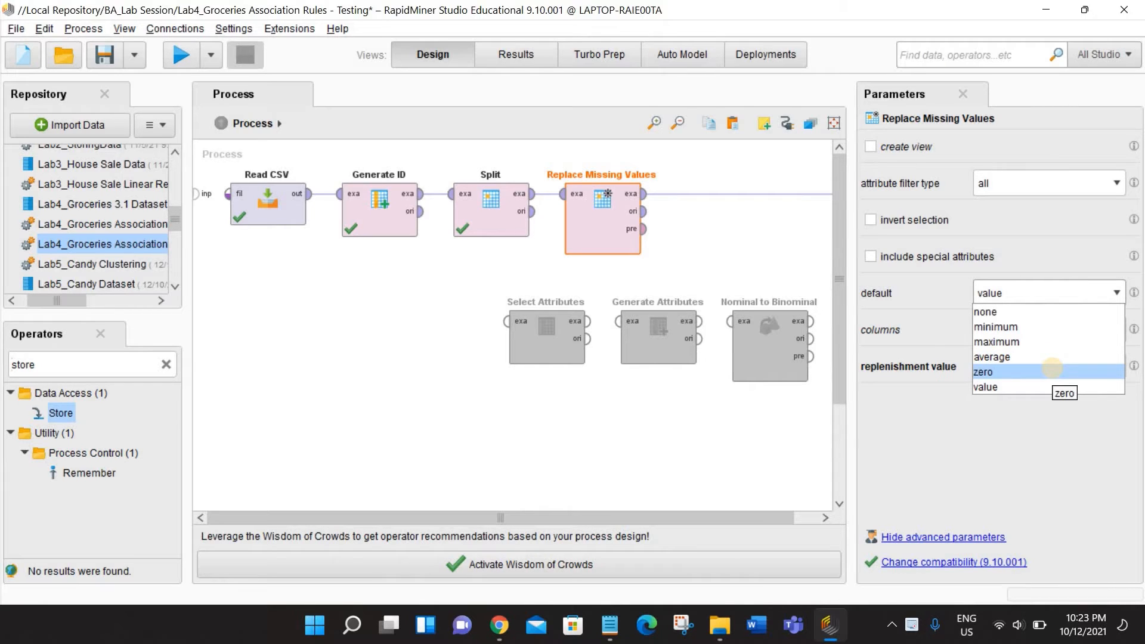
- Examine the missing-value counts of the split item attributes in the result statistics, then return to the process design
left_click(516, 54)
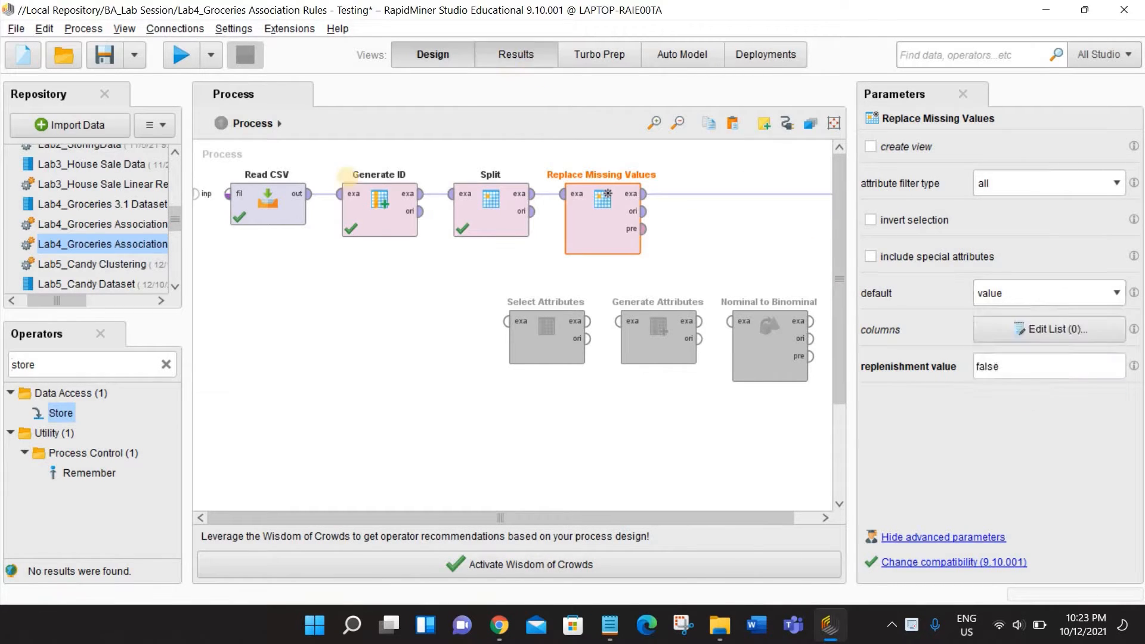
left_click(18, 227)
scroll(376, 298, "down", 2)
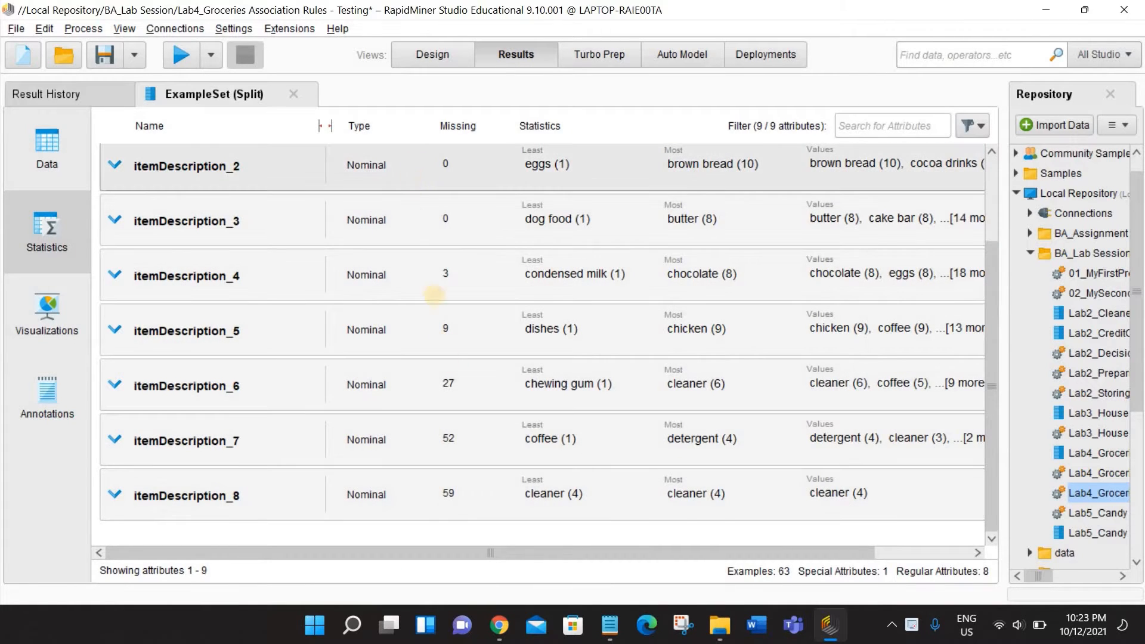
left_click(432, 54)
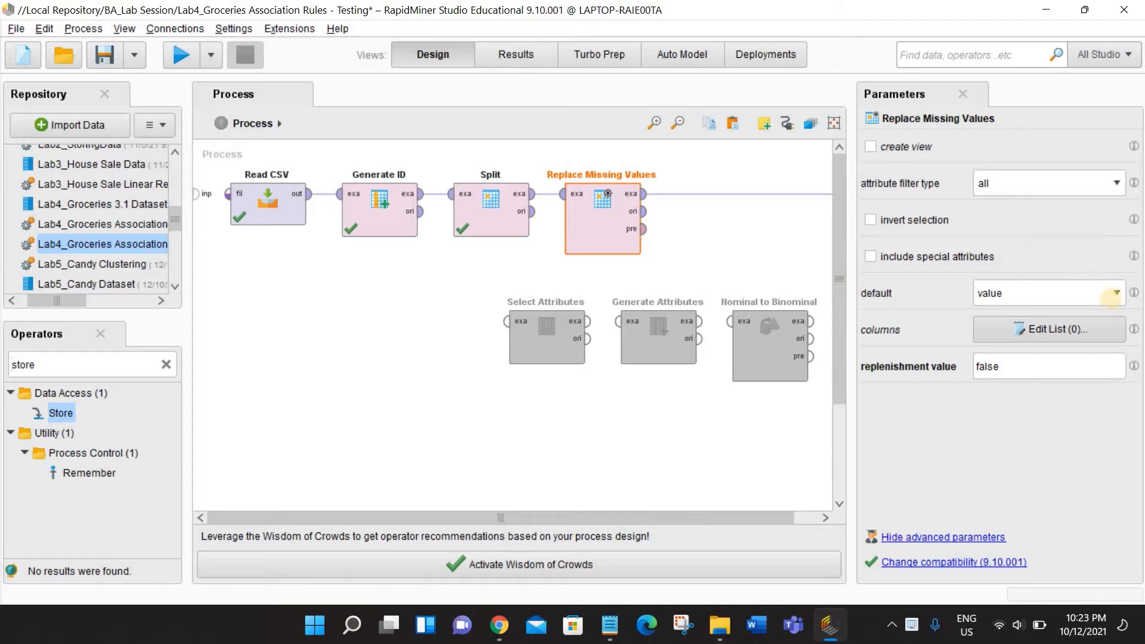
- Keep "value" as the default replacement with "false" as the replenishment value, and run the process
left_click(1111, 292)
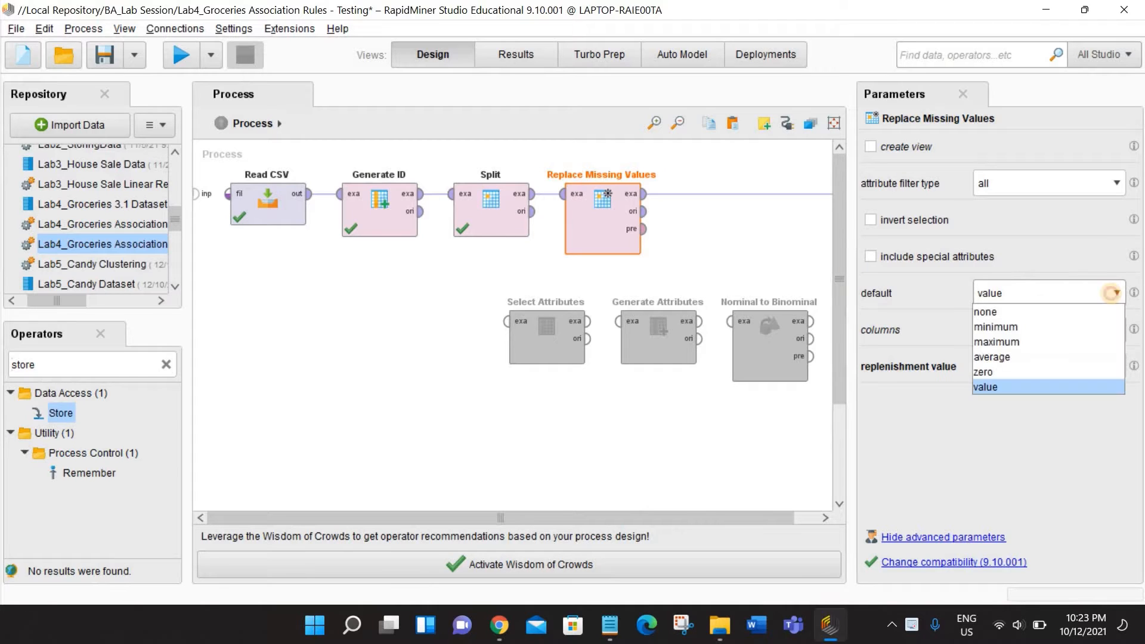
left_click(1111, 292)
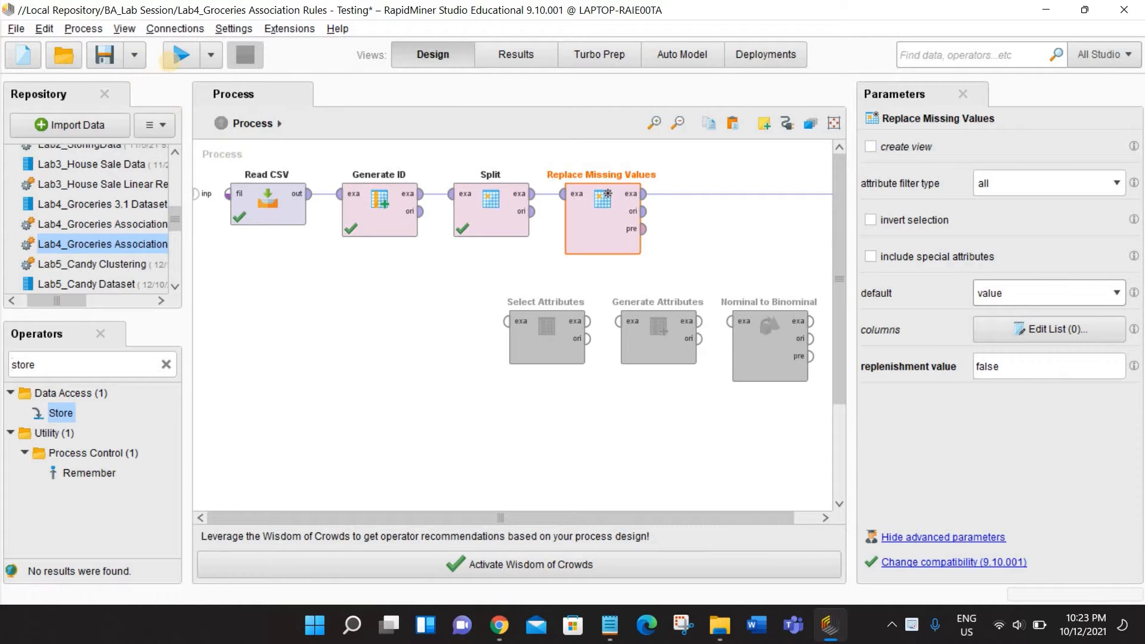
left_click(173, 59)
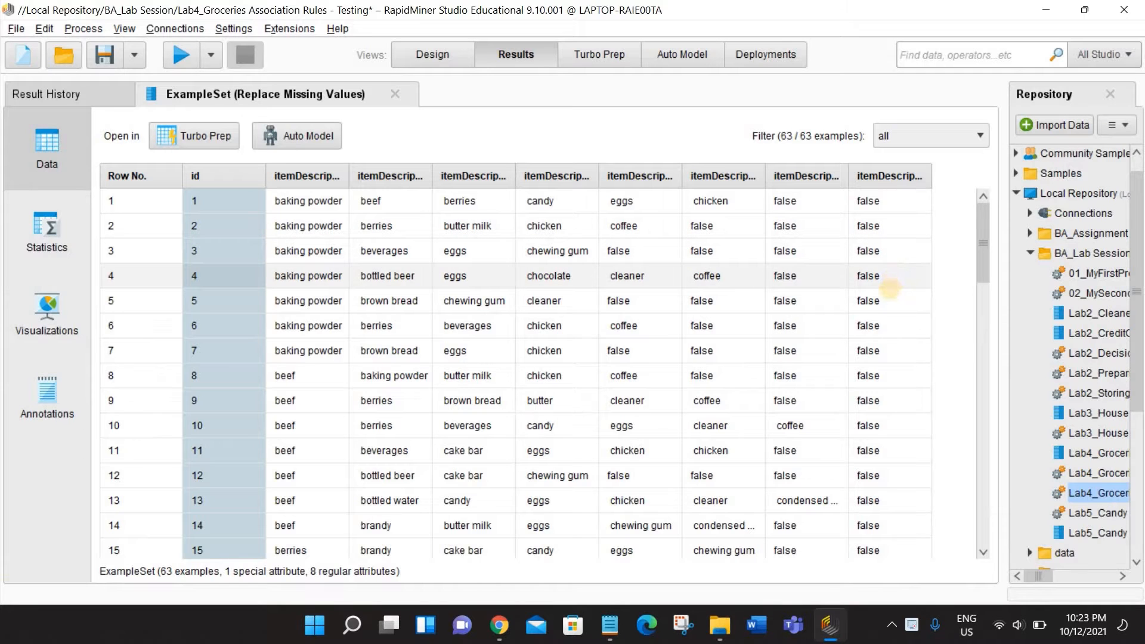
- Look through the result rows for the filled-in missing item values, then return to the process design
scroll(888, 289, "down", 4)
scroll(881, 325, "up", 2)
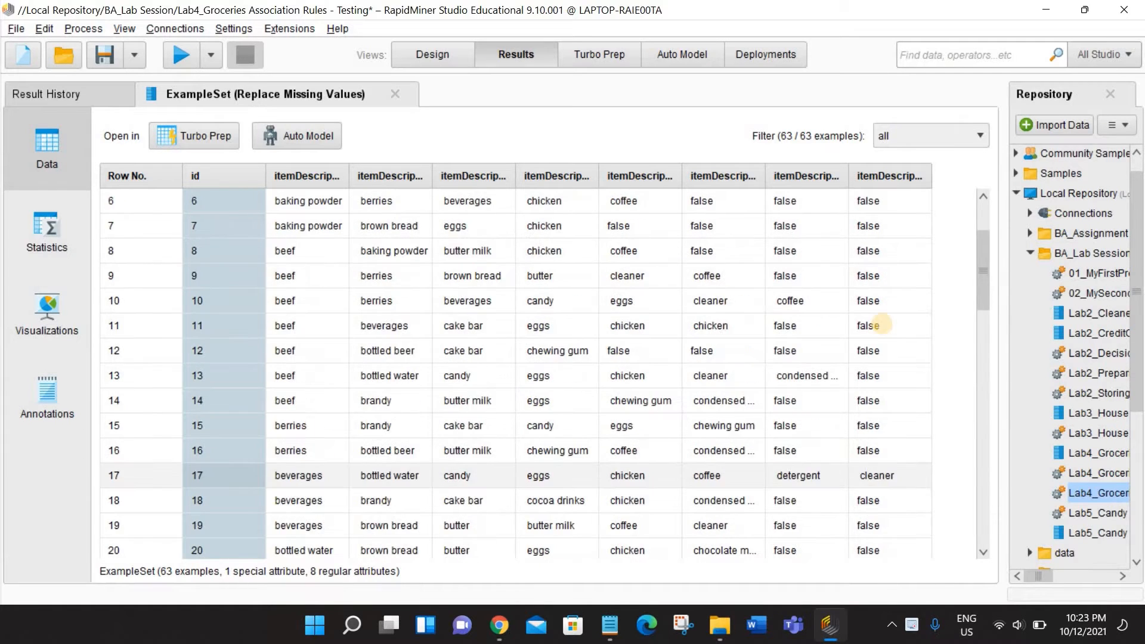
scroll(881, 325, "up", 2)
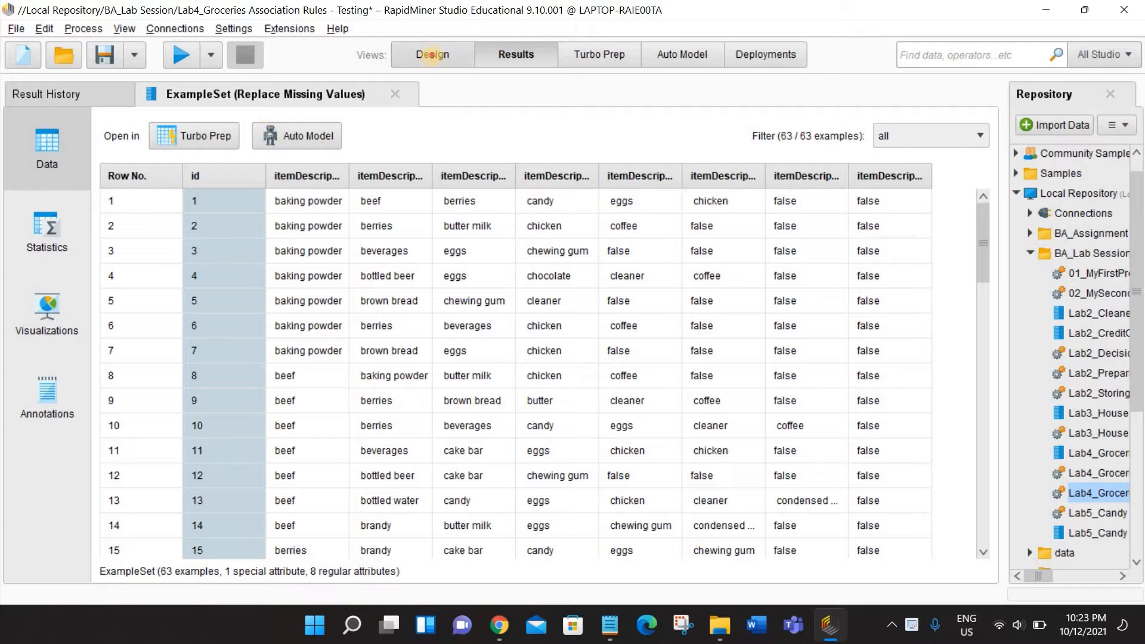
left_click(432, 54)
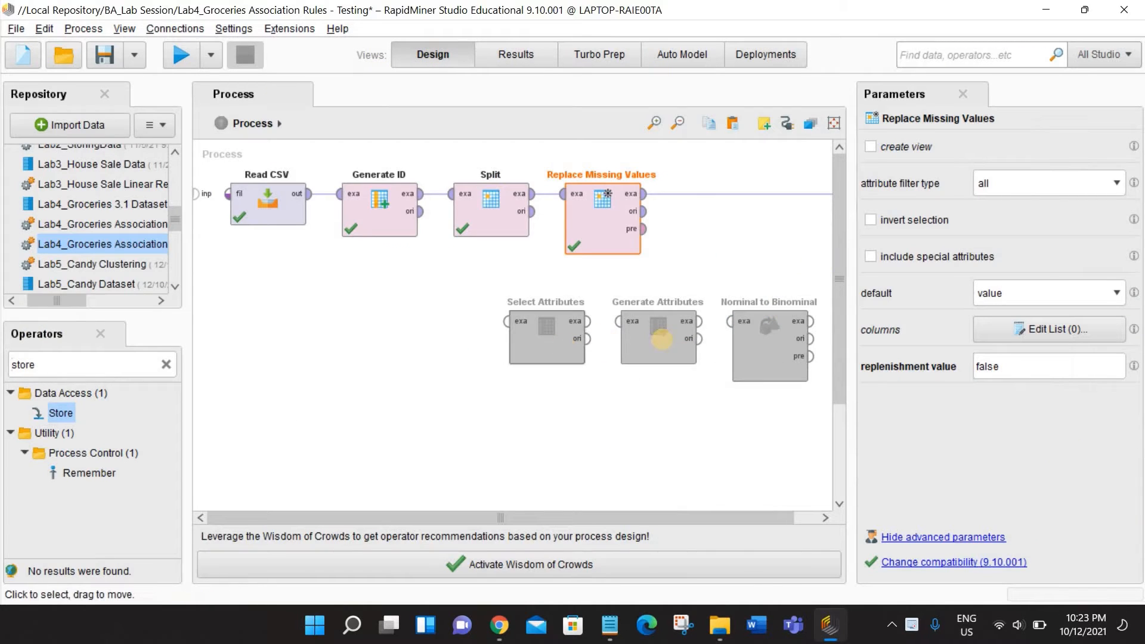
- Insert the Generate Attributes operator after Replace Missing Values and review its "Baking Powder" function expression without changing it
left_click_drag(660, 339, 717, 208)
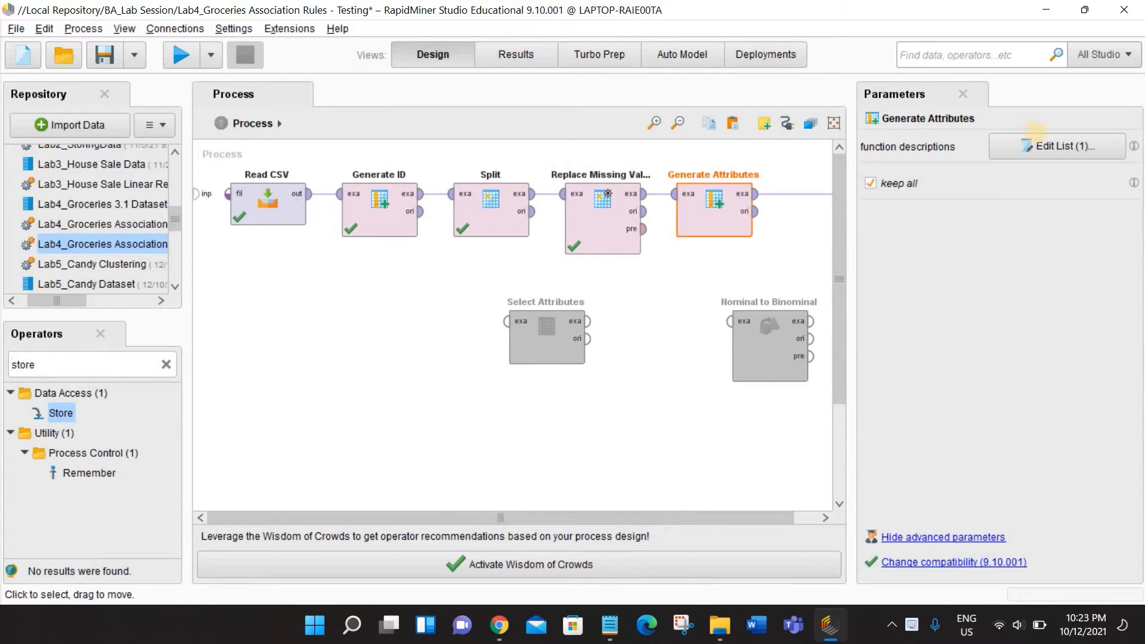
left_click(1049, 145)
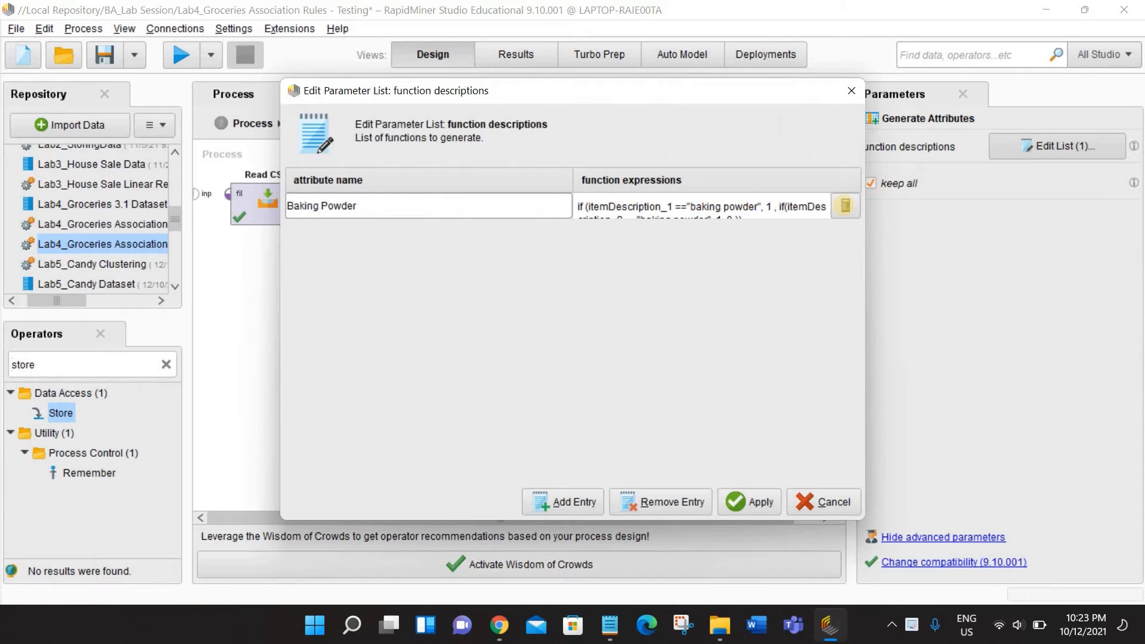
left_click(844, 205)
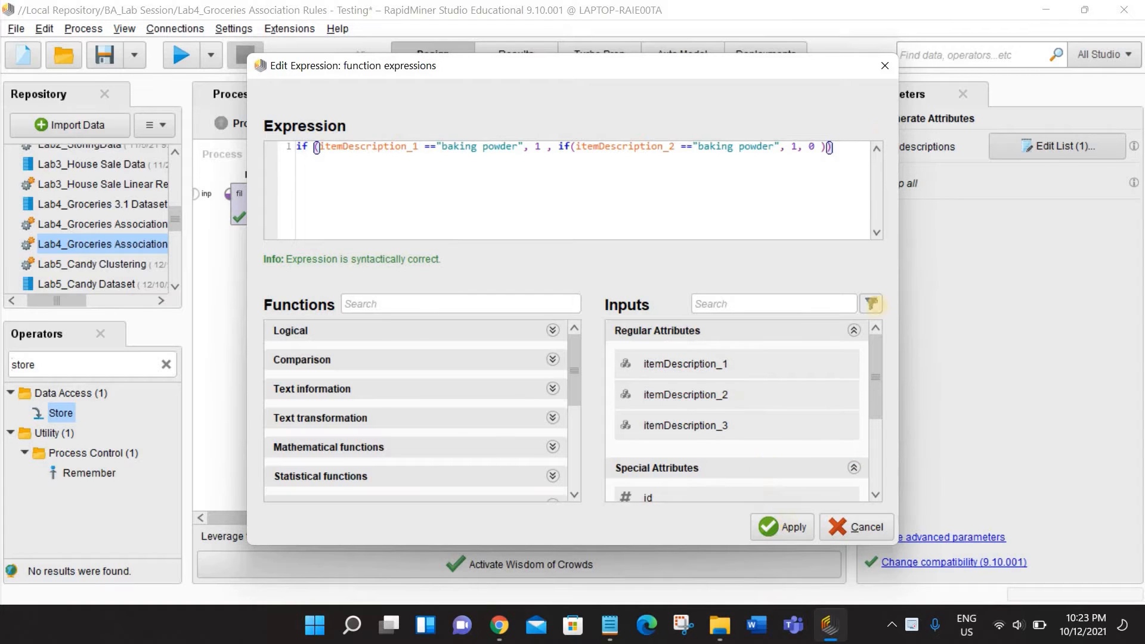
left_click(885, 65)
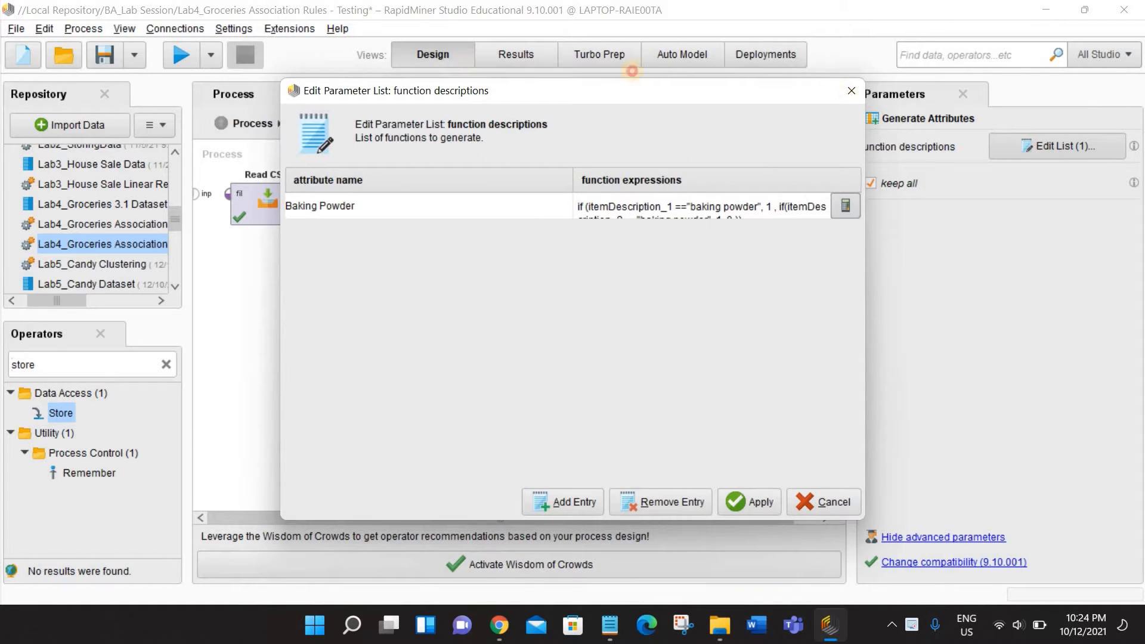
left_click(852, 90)
- Adjust the widths of the item description columns in the results to read their attribute names, then return to the process design
left_click(516, 54)
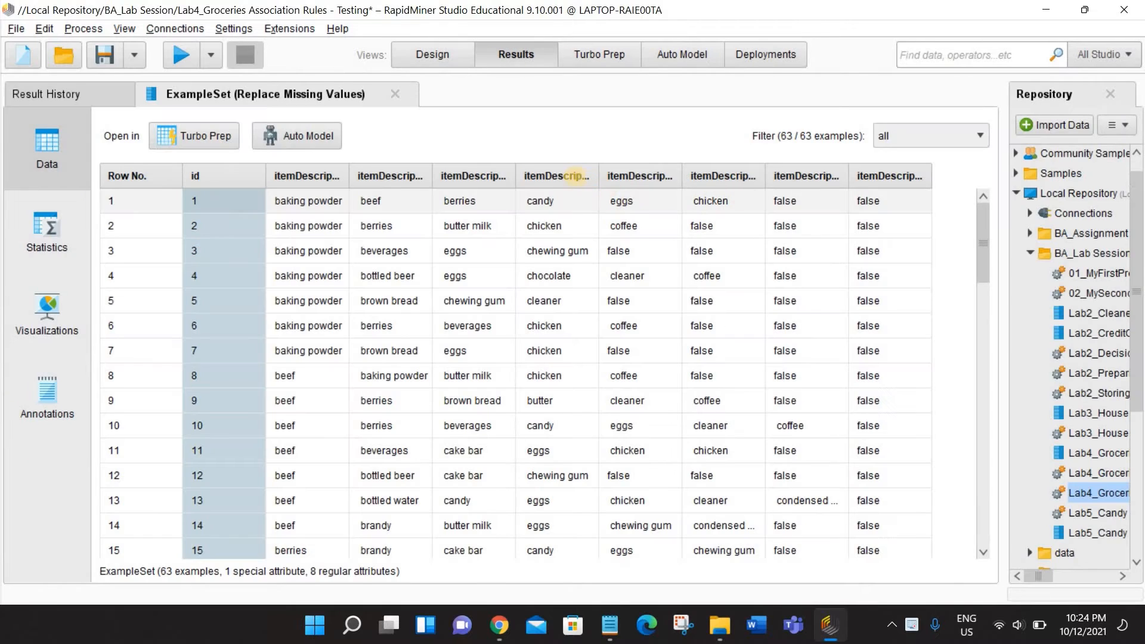
left_click(585, 177)
left_click_drag(596, 176, 613, 176)
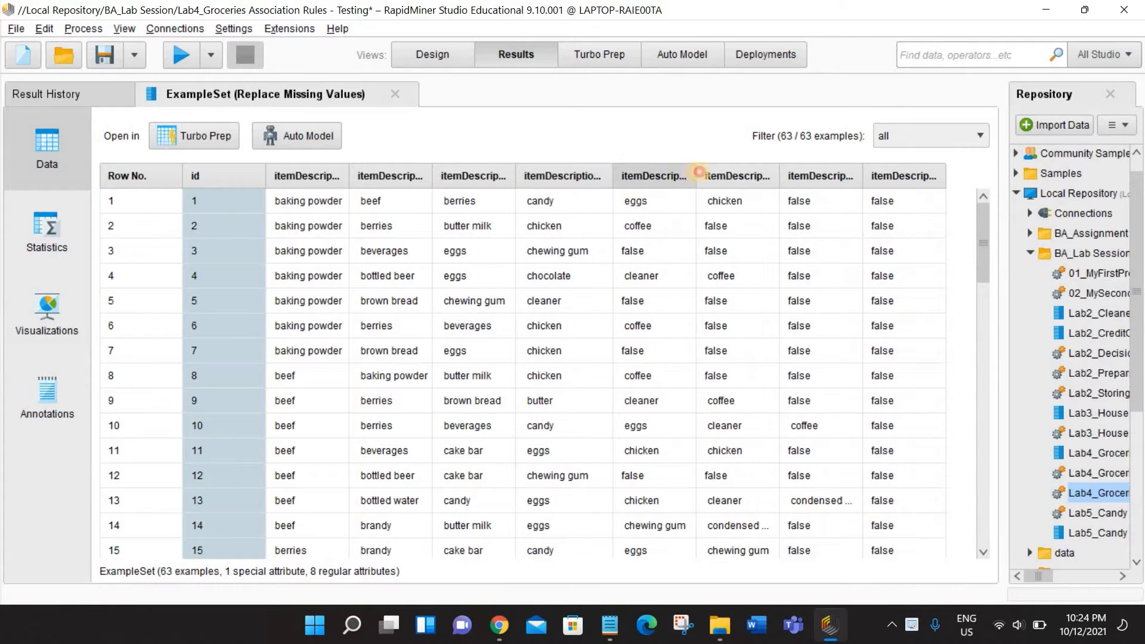
left_click_drag(697, 173, 717, 175)
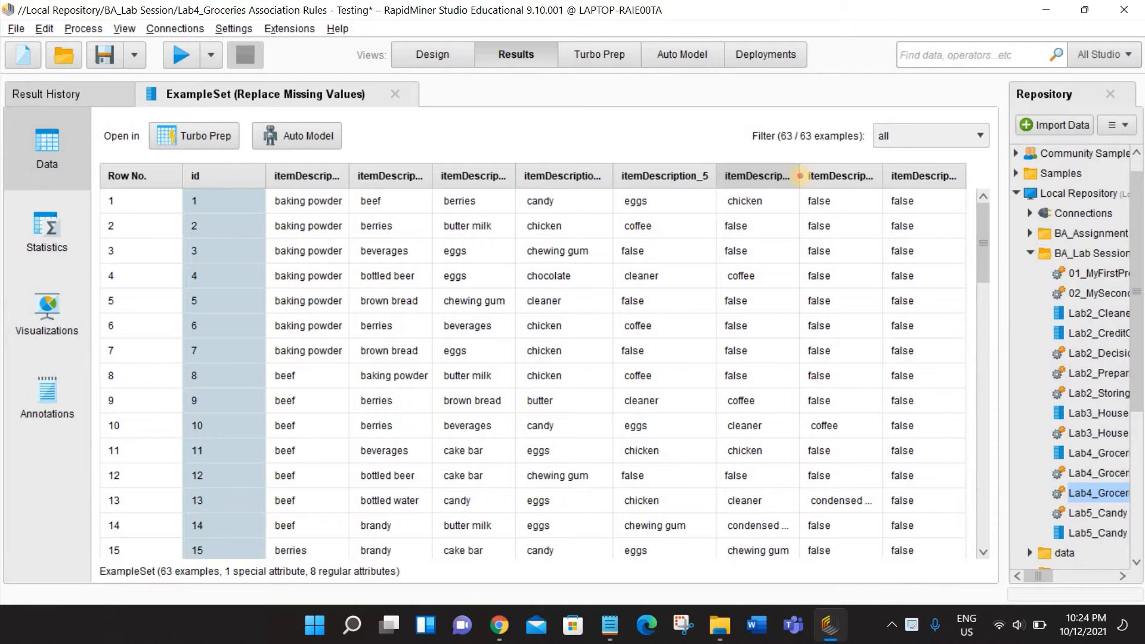
left_click_drag(799, 176, 790, 176)
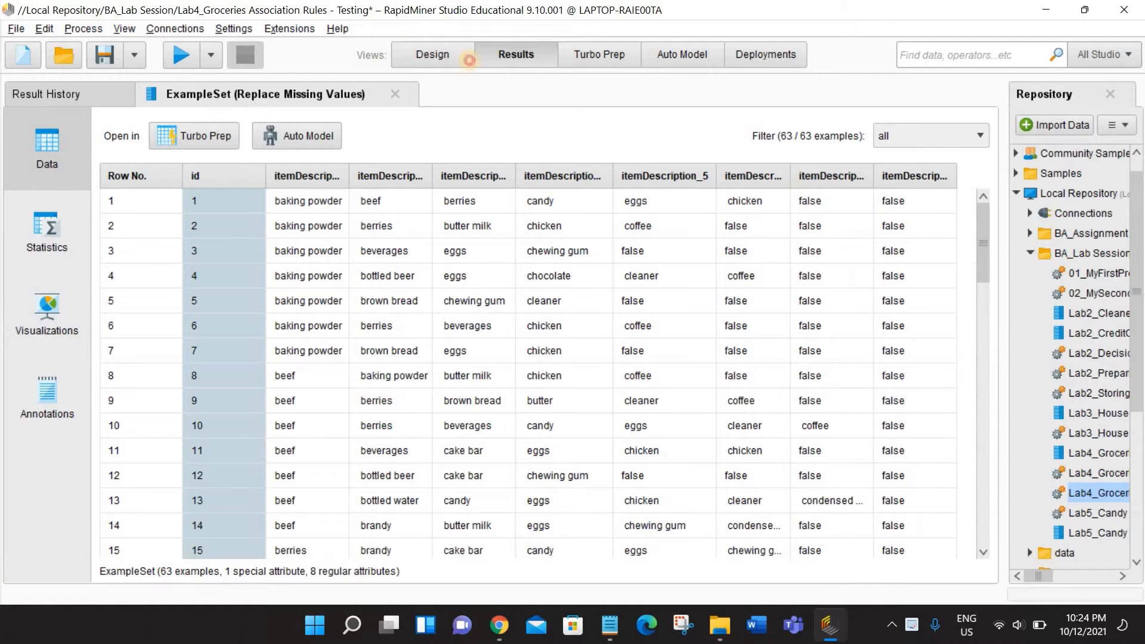
left_click(470, 59)
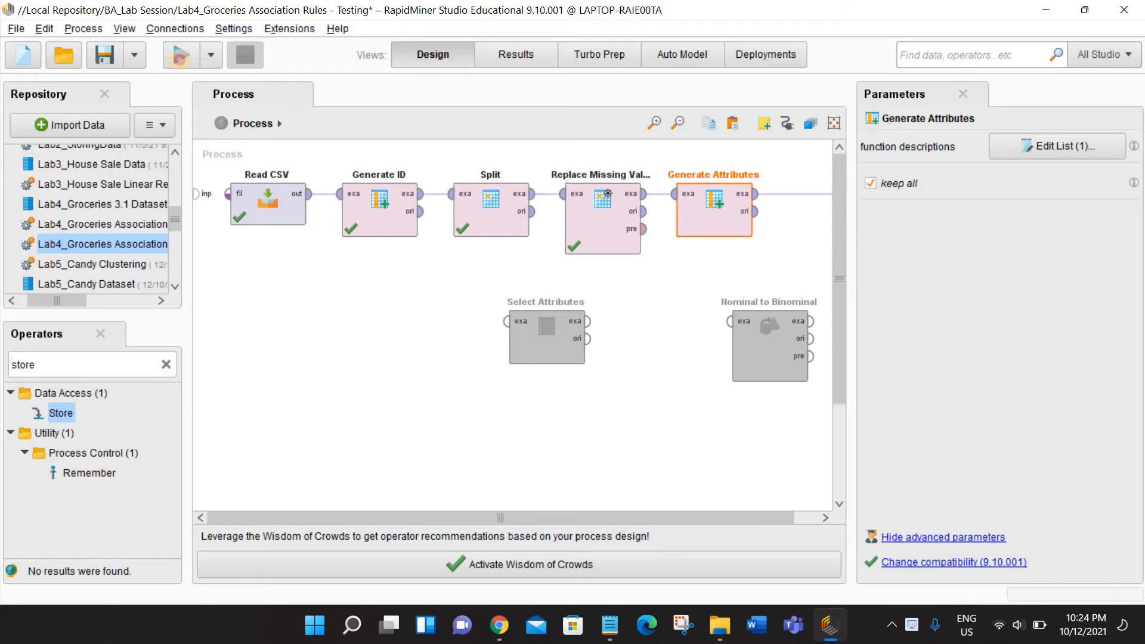
- Run the process and compare the generated Baking Powder column with the item description columns, then return to the design
left_click(179, 56)
left_click(921, 195)
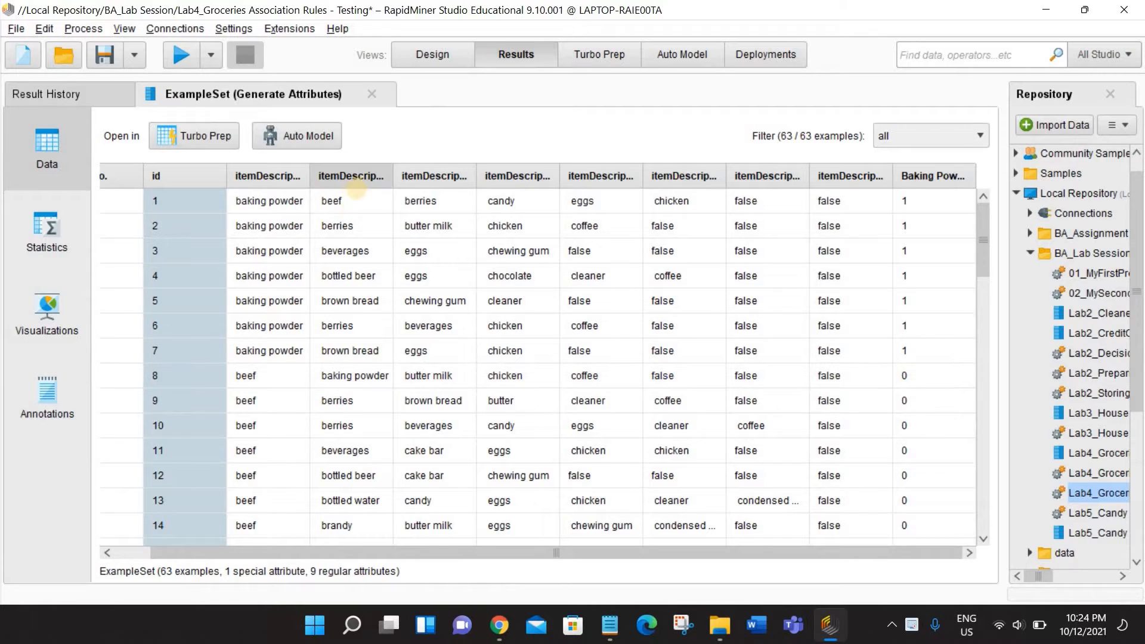
left_click_drag(393, 176, 401, 175)
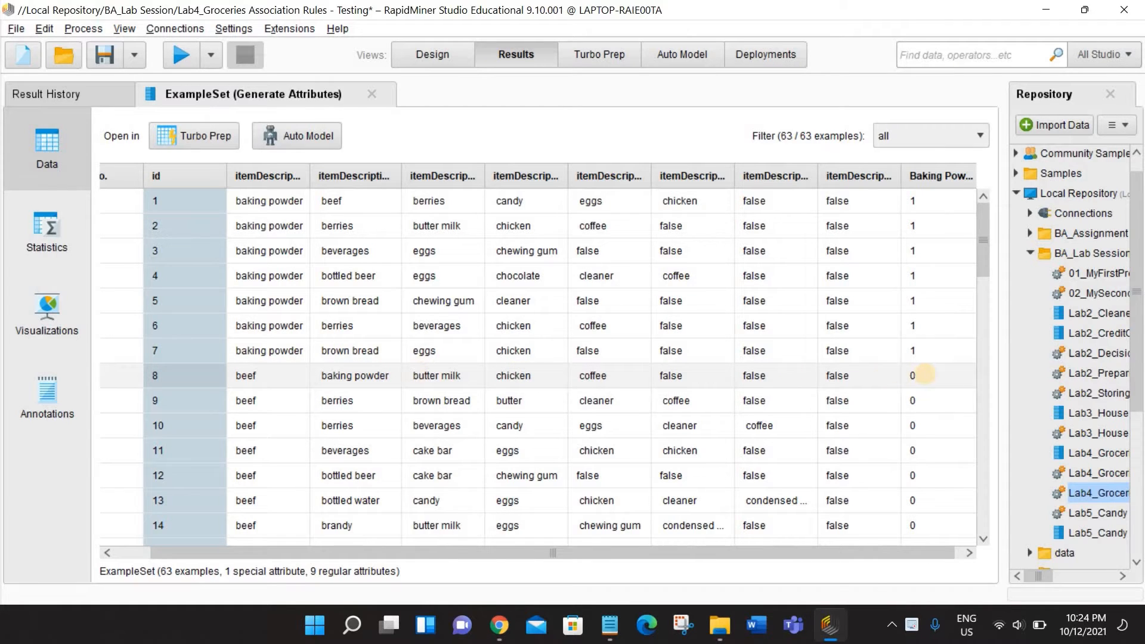
left_click(432, 54)
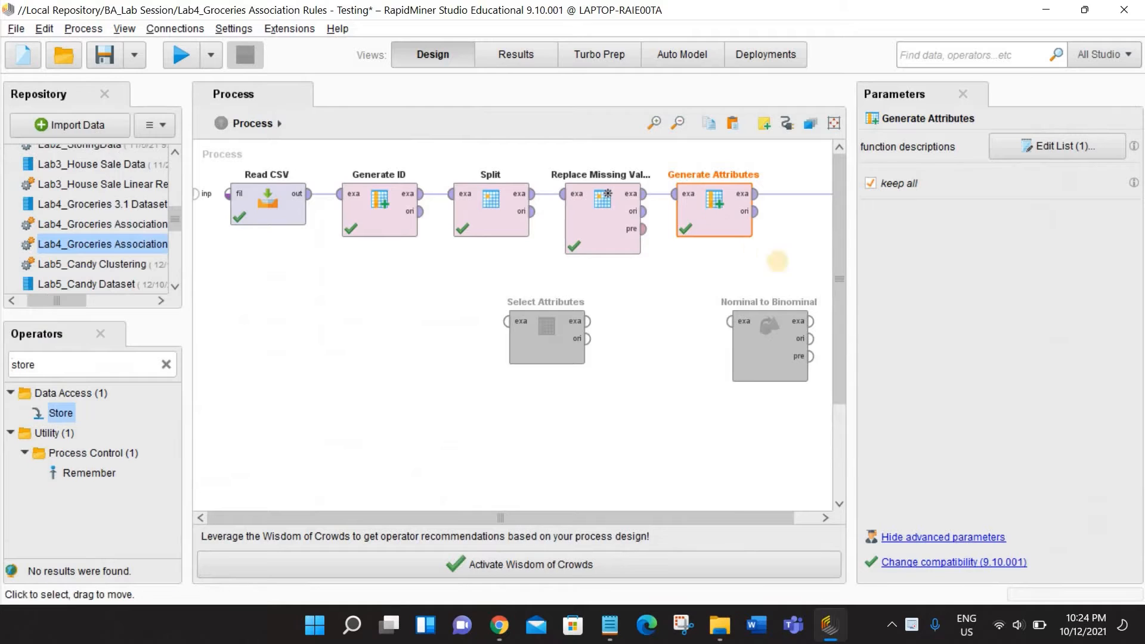
- Disable the Generate Attributes operator and set it aside below the process chain
right_click(715, 222)
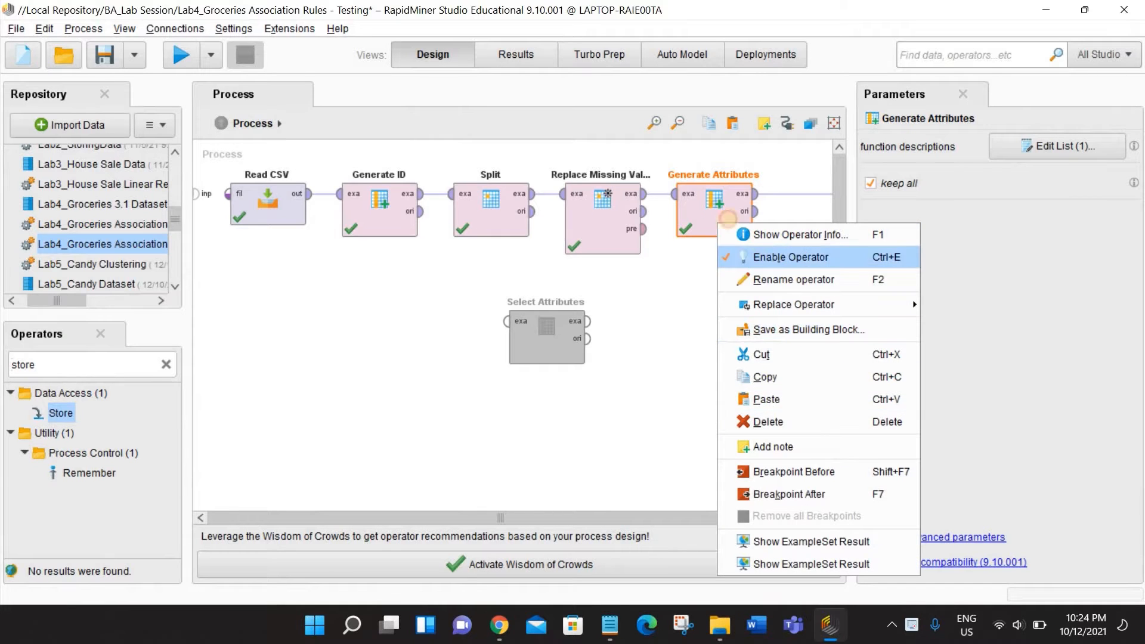
left_click(788, 257)
left_click_drag(550, 345, 669, 337)
- Disable the Replace Missing Values operator, set it aside below the process chain, and run the process
left_click(602, 228)
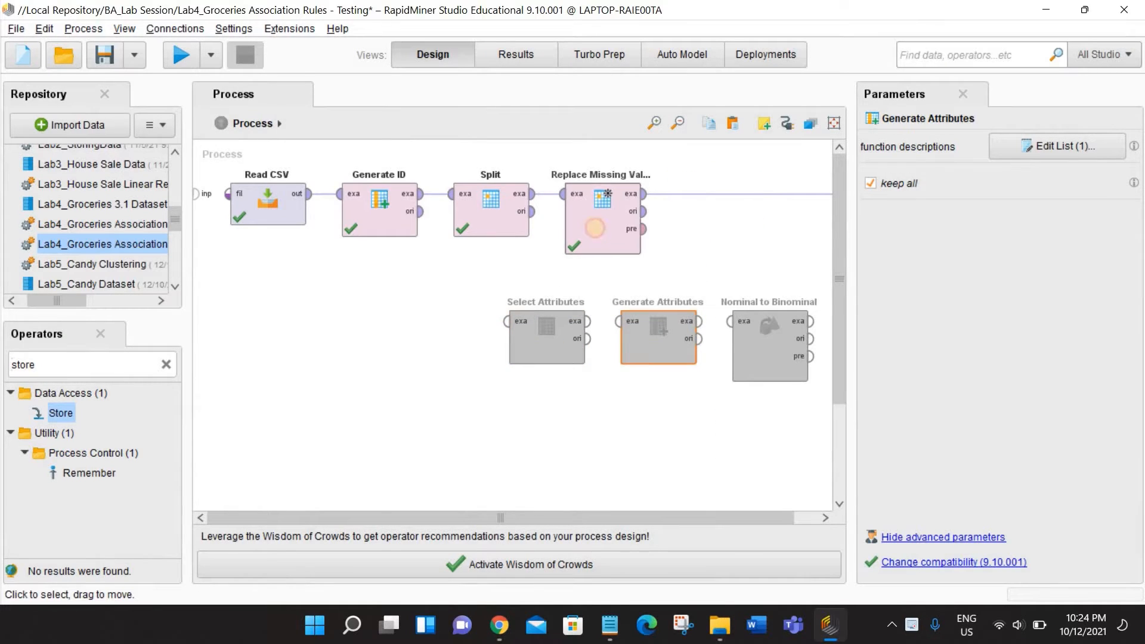
right_click(595, 223)
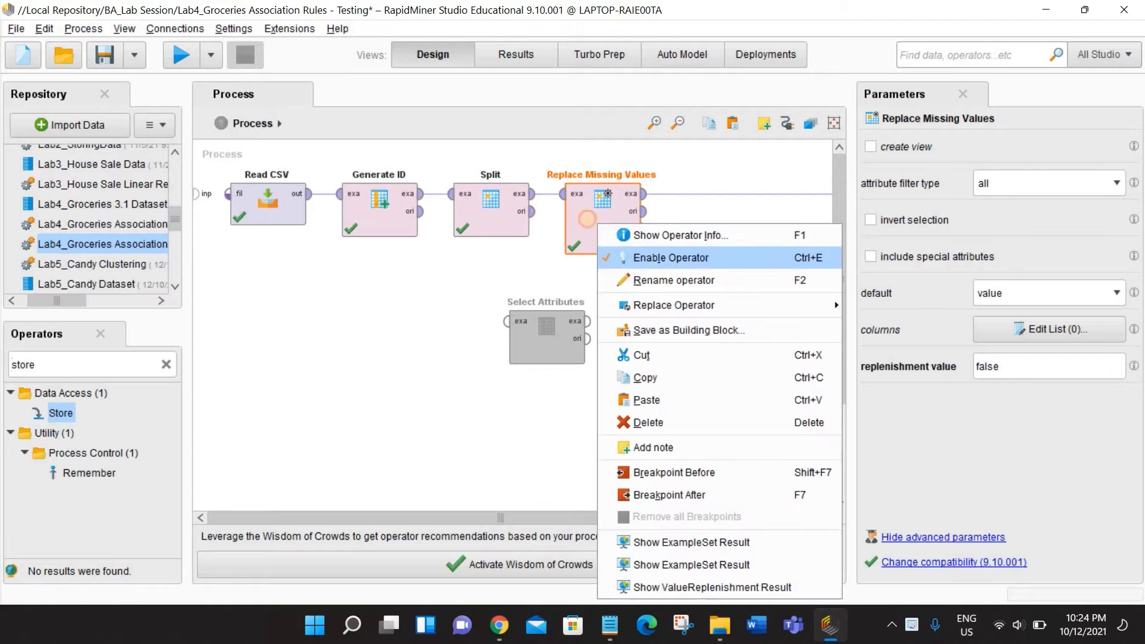
left_click(626, 259)
left_click_drag(602, 221, 435, 346)
left_click(181, 55)
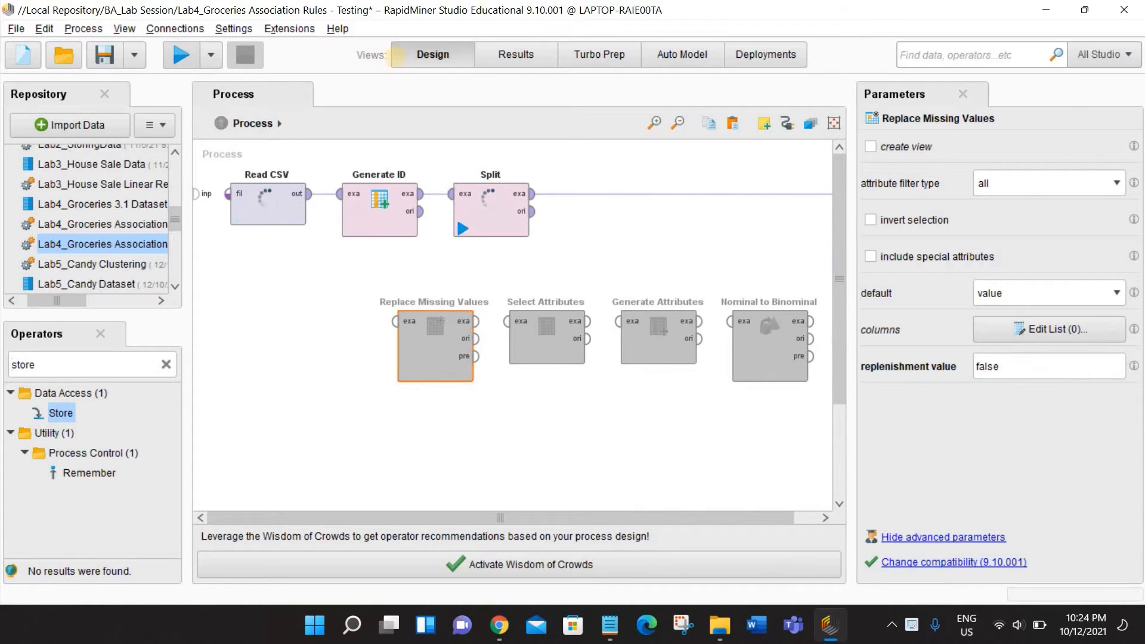
- Change the Split operator's split mode to unordered_split and run the process
left_click(433, 54)
left_click(490, 210)
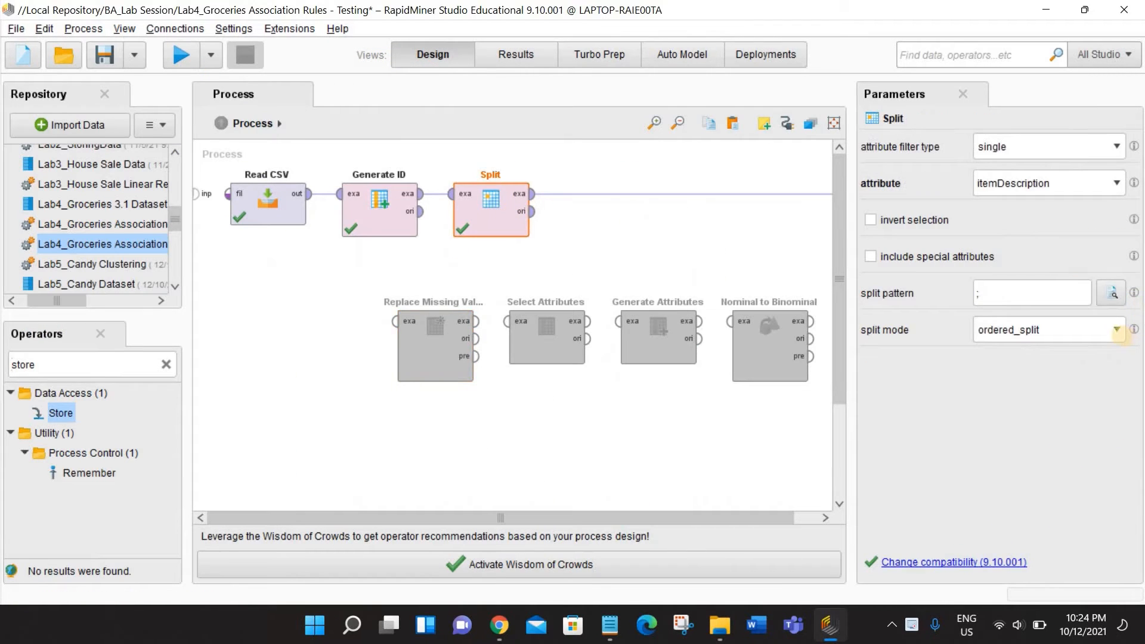
left_click(1101, 330)
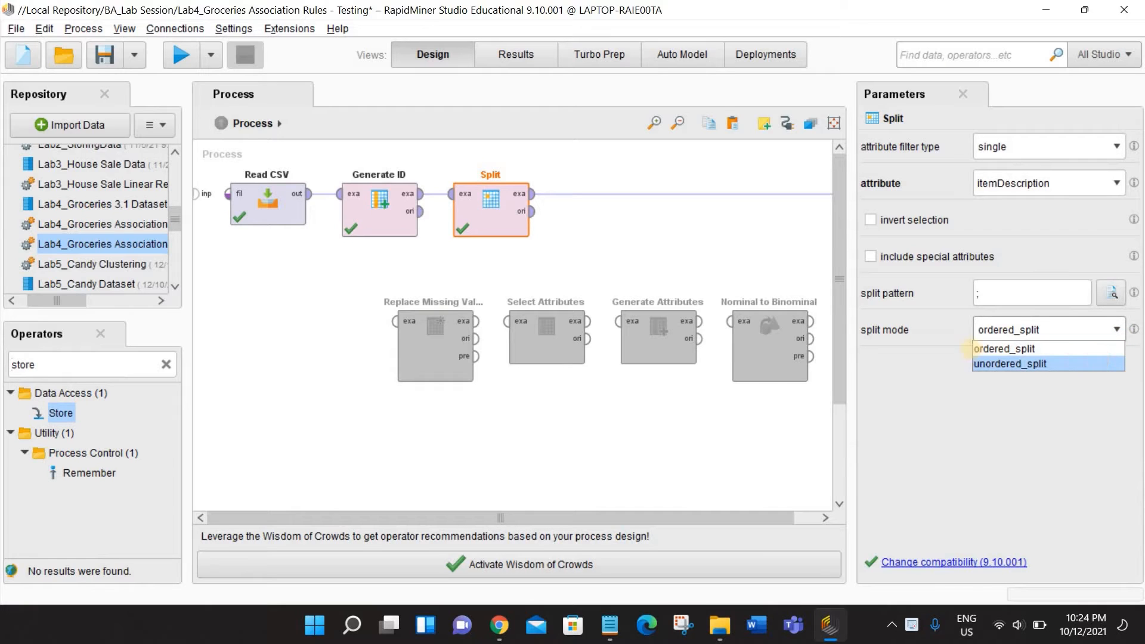
left_click(1007, 363)
left_click(182, 57)
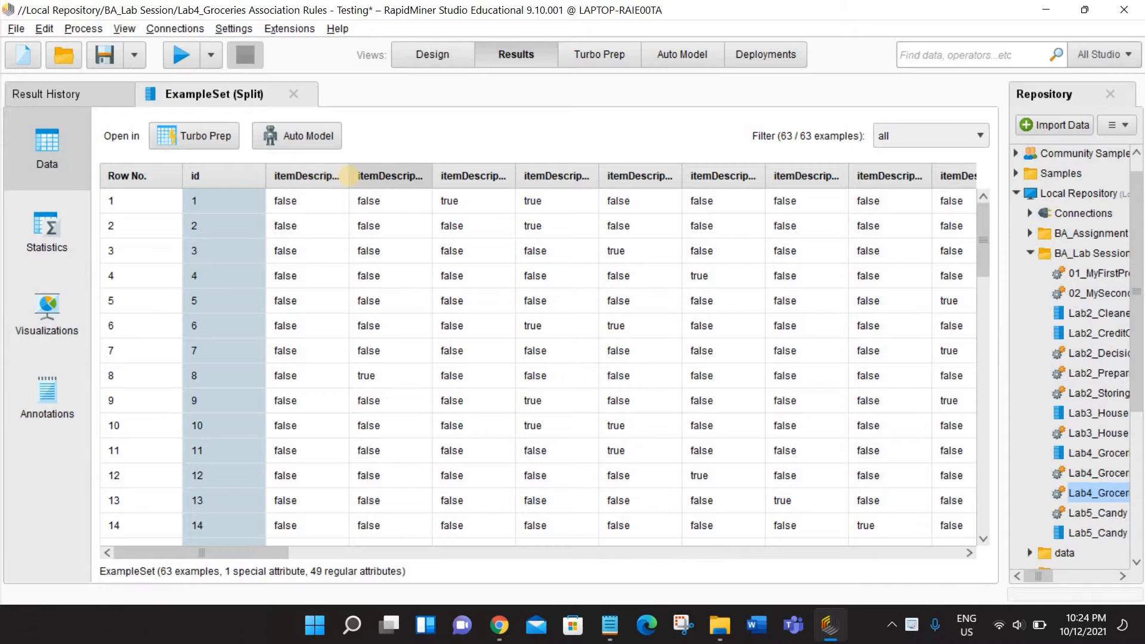
- Widen the first item column and look through the true/false values that Split gives for each item
left_click_drag(404, 176, 357, 177)
left_click(432, 54)
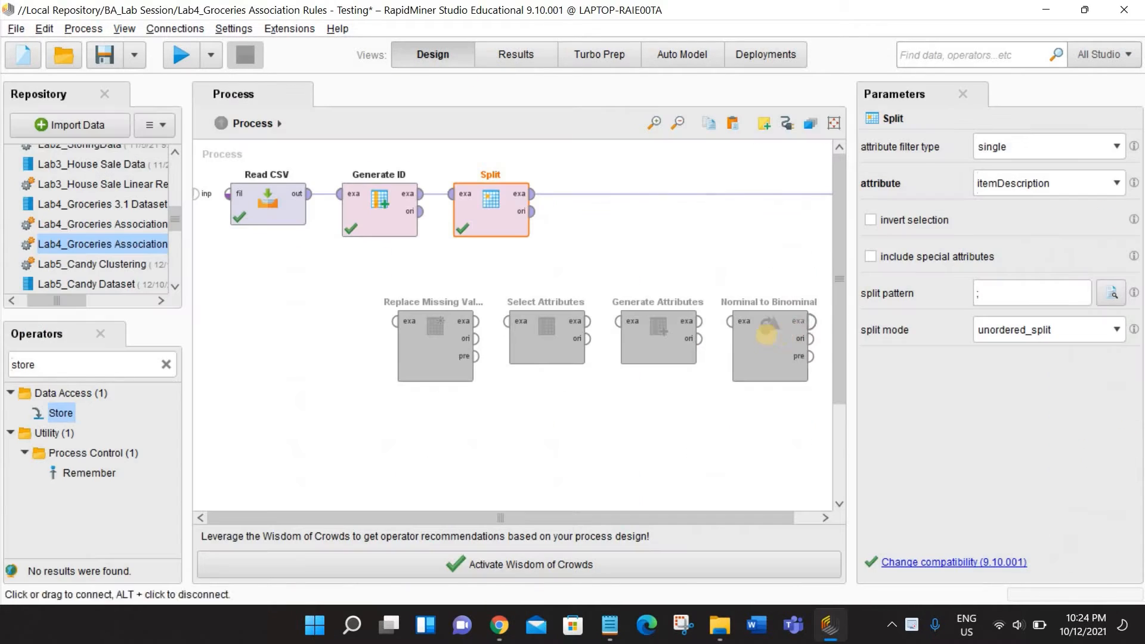
left_click(515, 54)
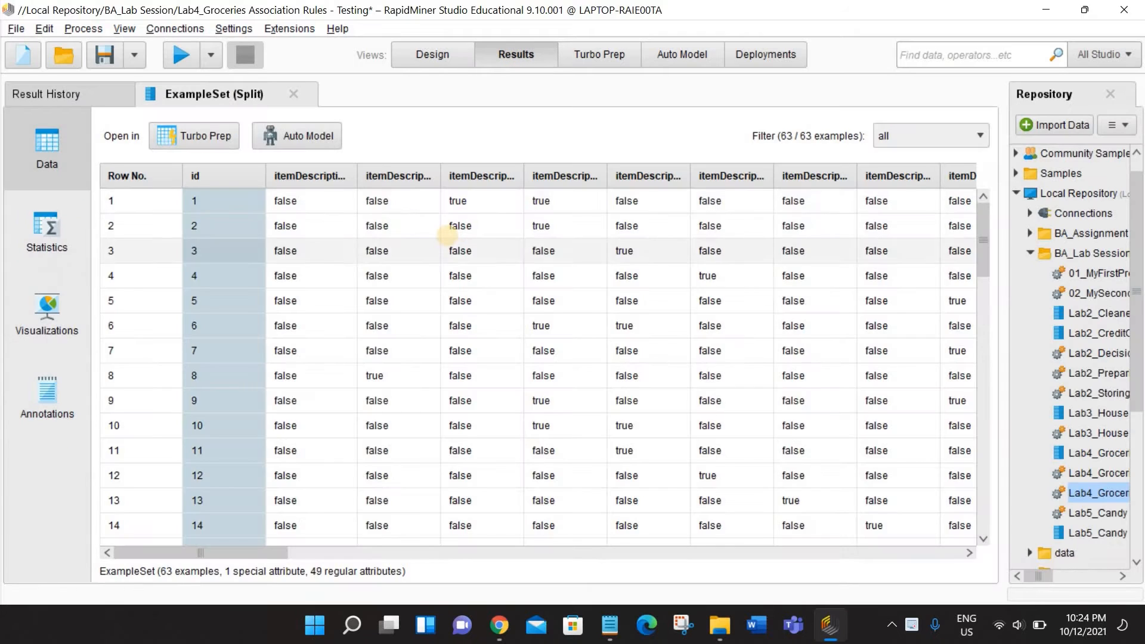
scroll(474, 283, "down", 1)
scroll(537, 293, "up", 1)
- Examine the statistics of the split item attributes for their names, types, missing values and true/false counts
left_click(59, 239)
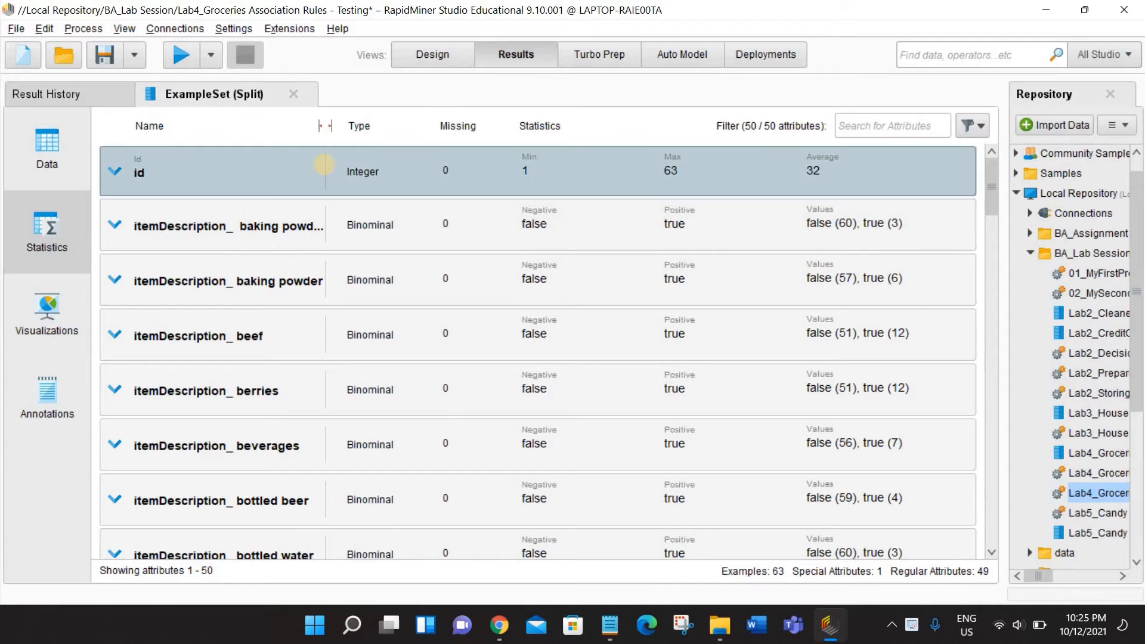
left_click(323, 165)
left_click(323, 168)
scroll(292, 307, "down", 5)
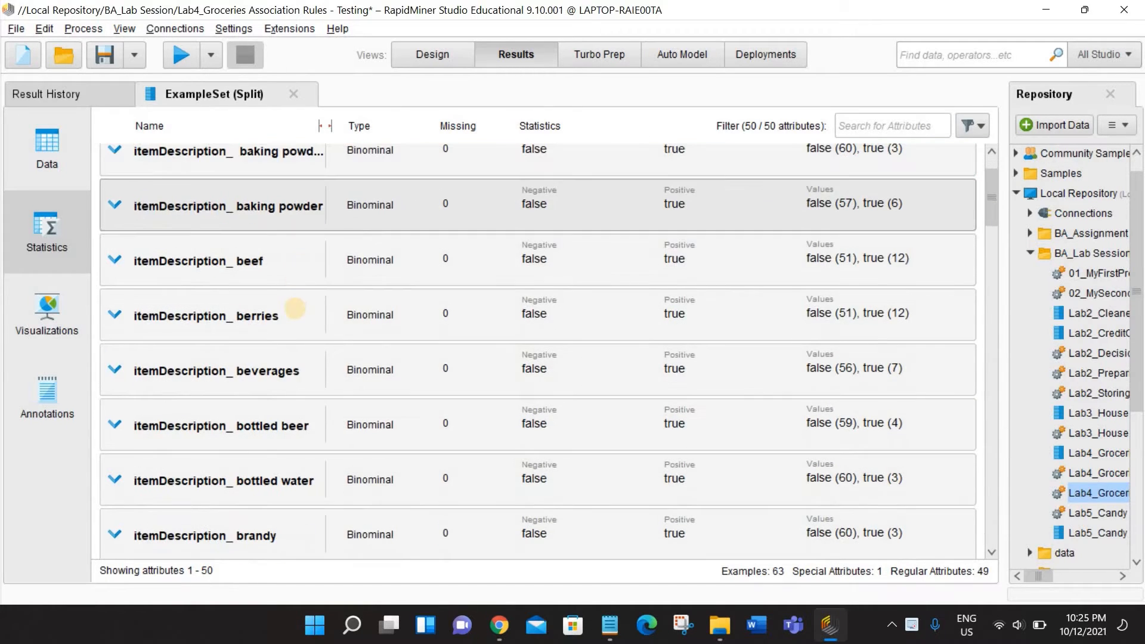
scroll(294, 319, "down", 6)
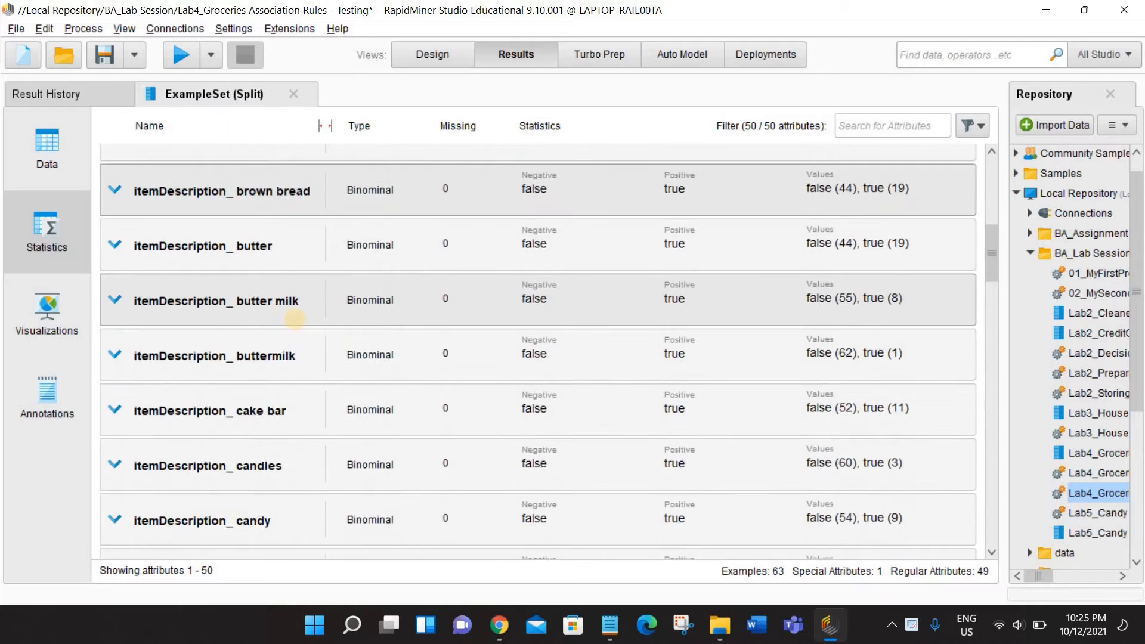
scroll(295, 320, "down", 10)
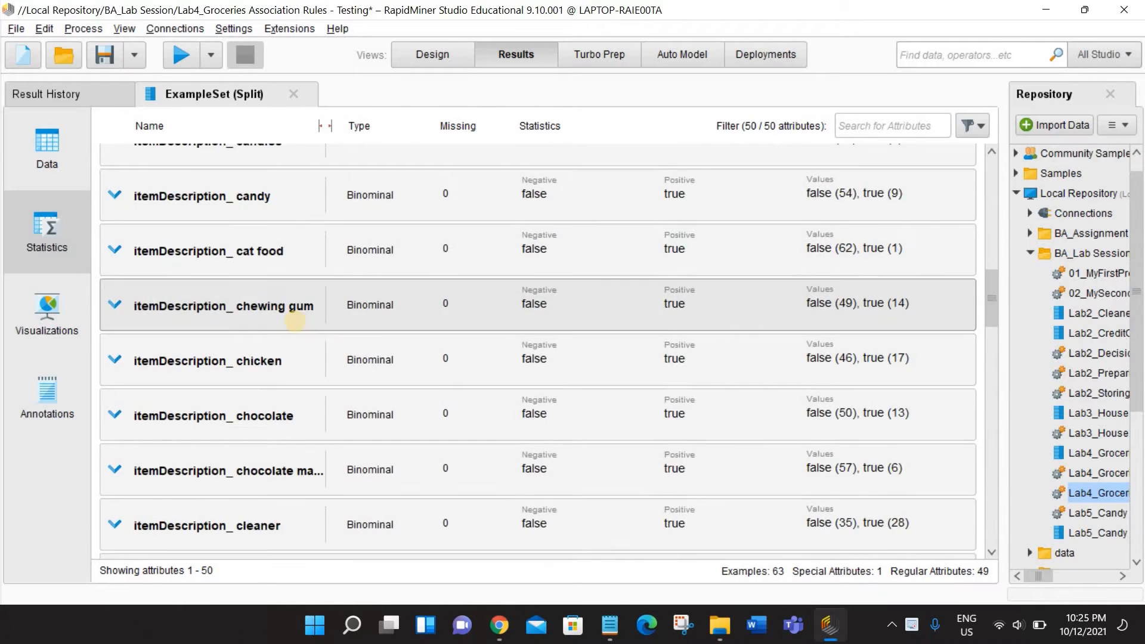
scroll(298, 323, "down", 2)
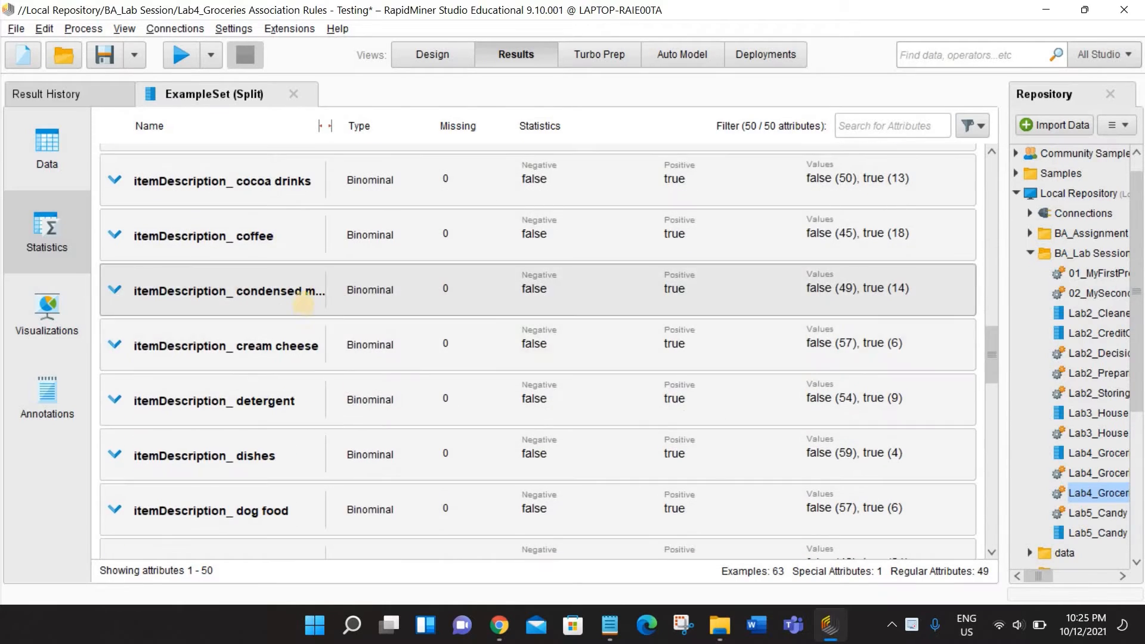
scroll(301, 298, "down", 2)
scroll(298, 382, "down", 1)
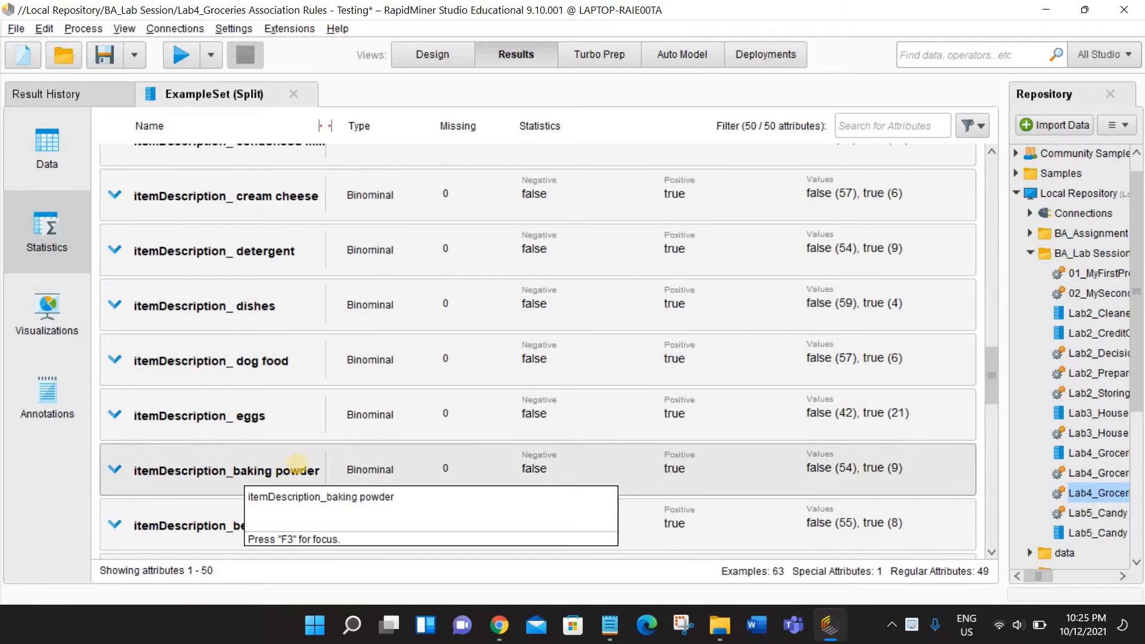
scroll(297, 422, "down", 4)
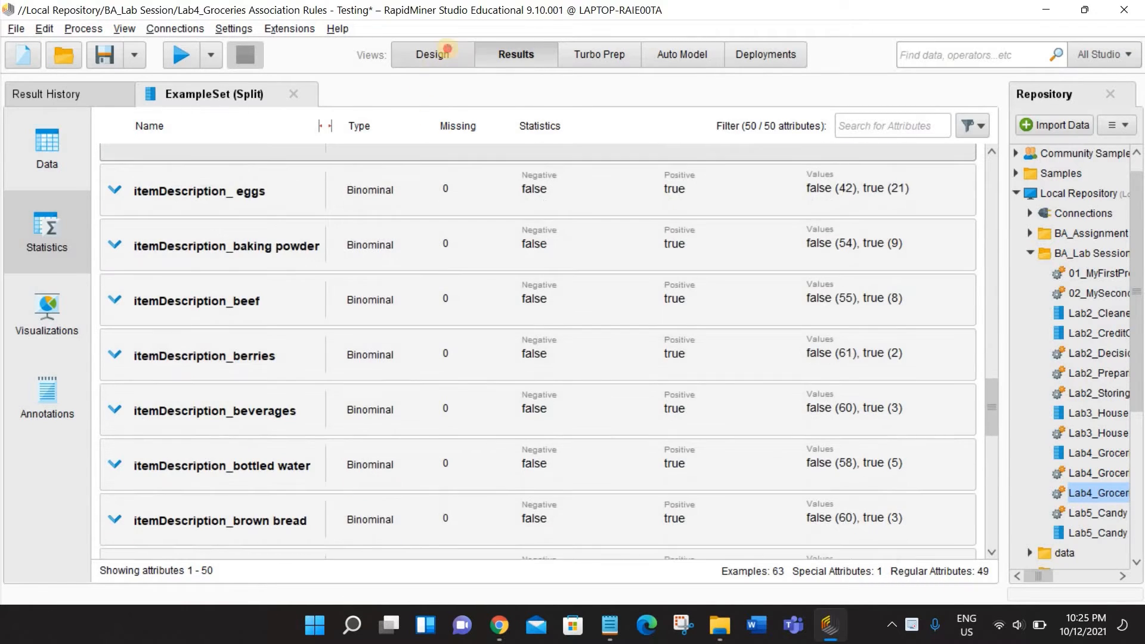
- Try placing the enabled Select Attributes operator after Split and compare its selectable attributes with the columns of the split data
left_click(431, 53)
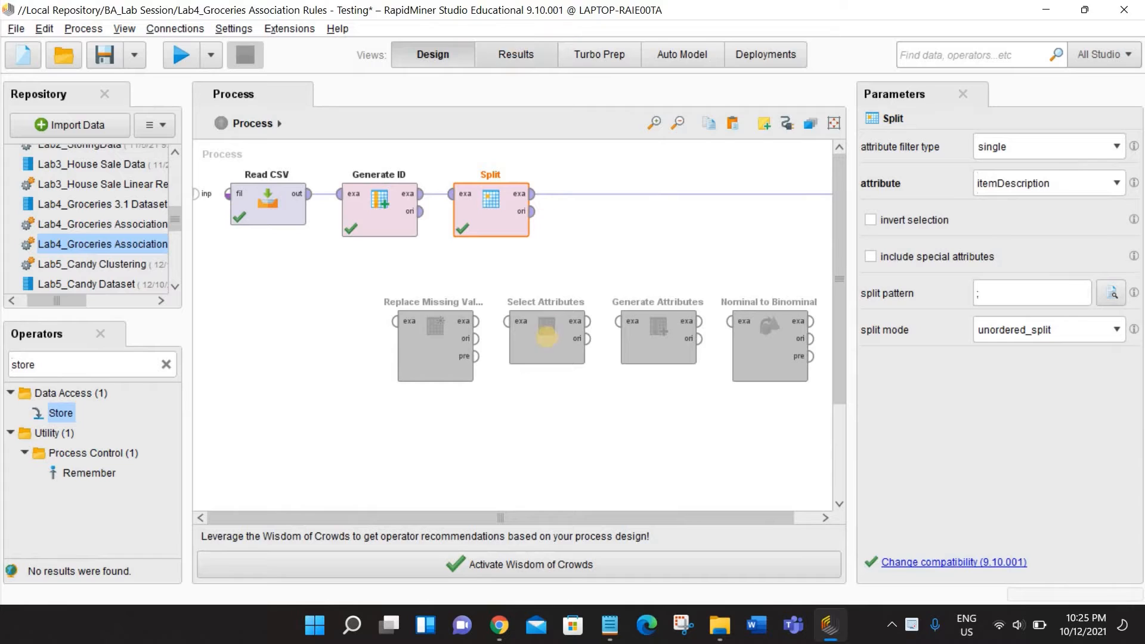
left_click_drag(537, 354, 593, 224)
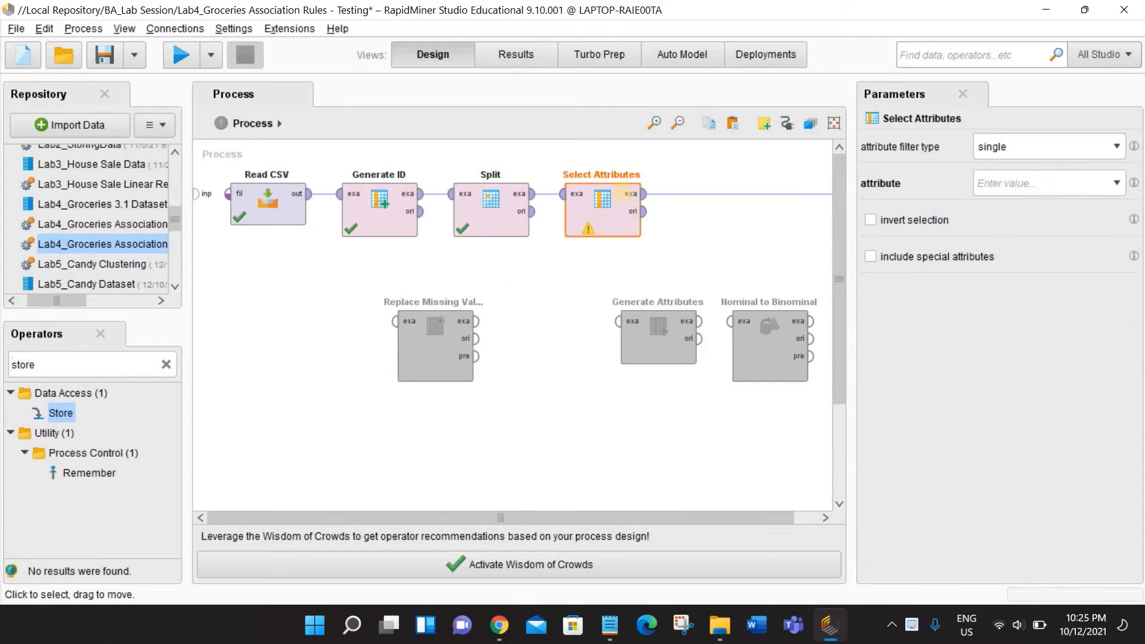
left_click(619, 224)
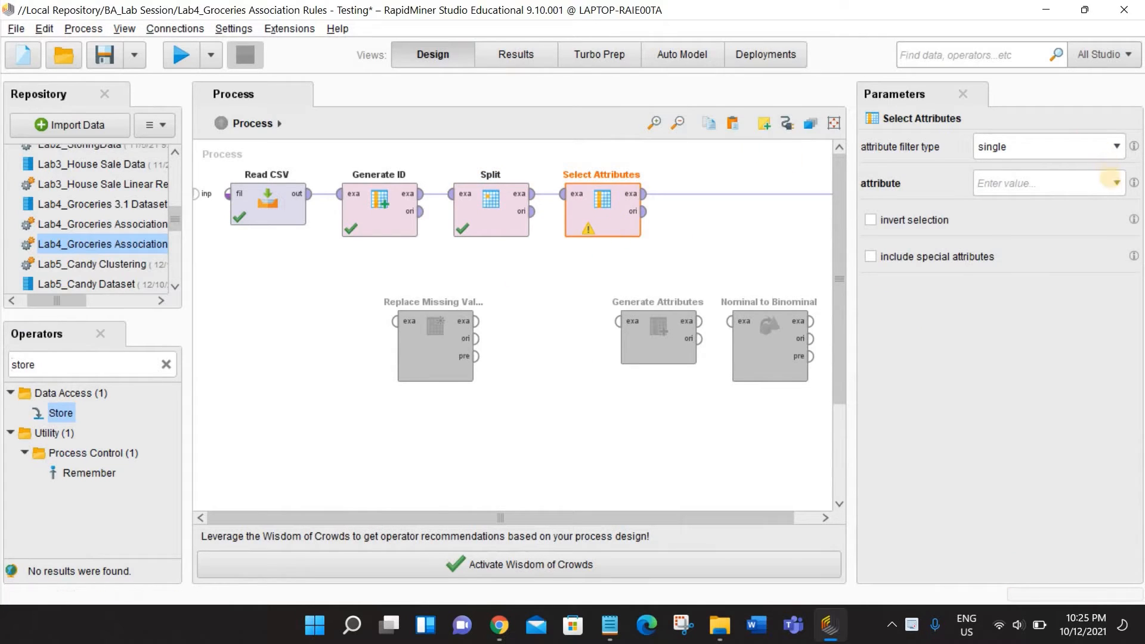
left_click(1112, 184)
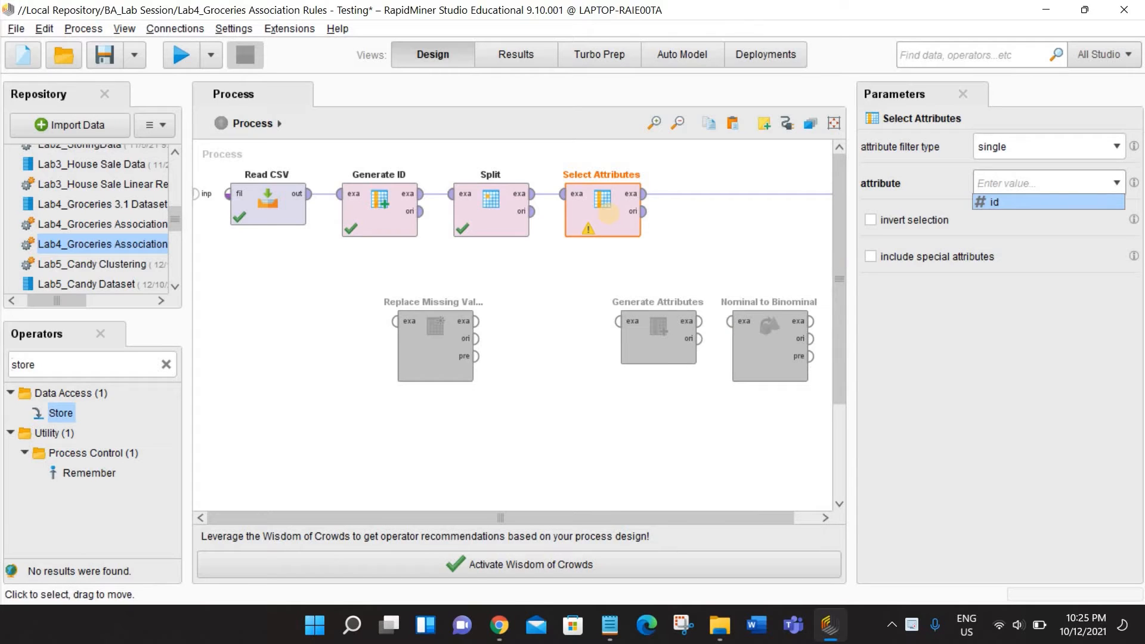
right_click(609, 212)
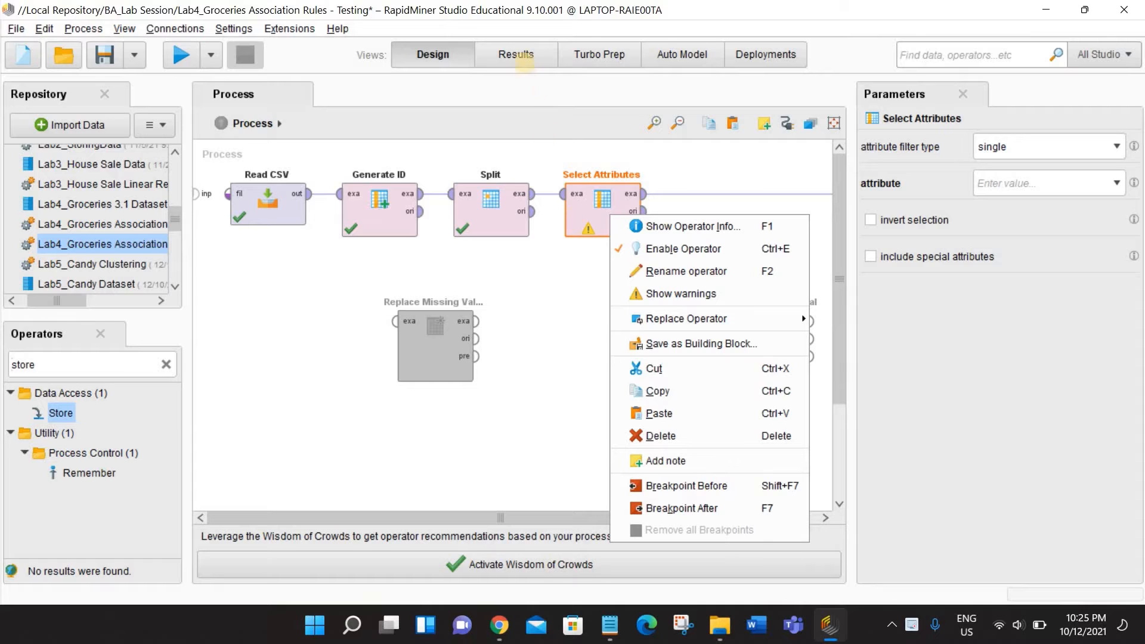
left_click(516, 54)
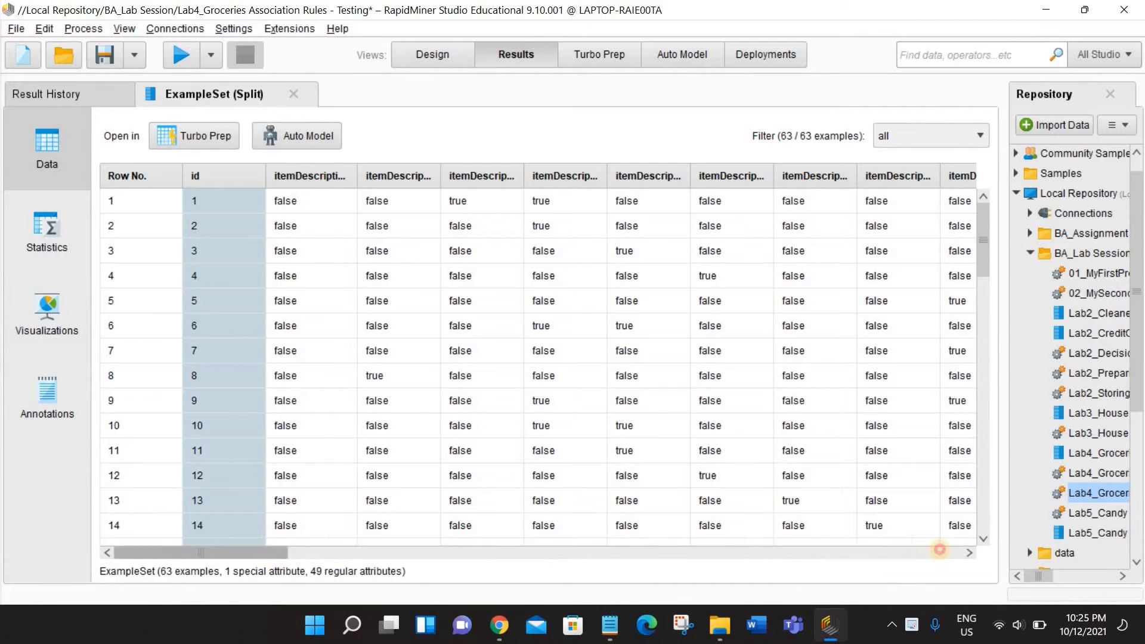
left_click(547, 549)
left_click_drag(546, 549, 229, 513)
left_click(428, 52)
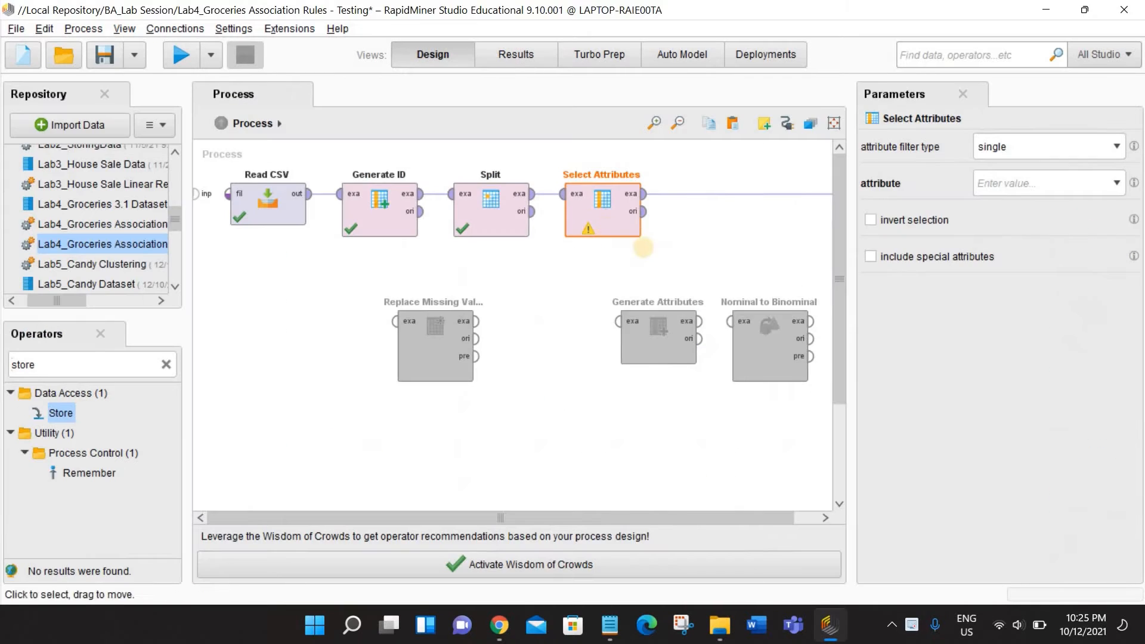
- Disable the Select Attributes operator and set it aside below the process chain
right_click(591, 220)
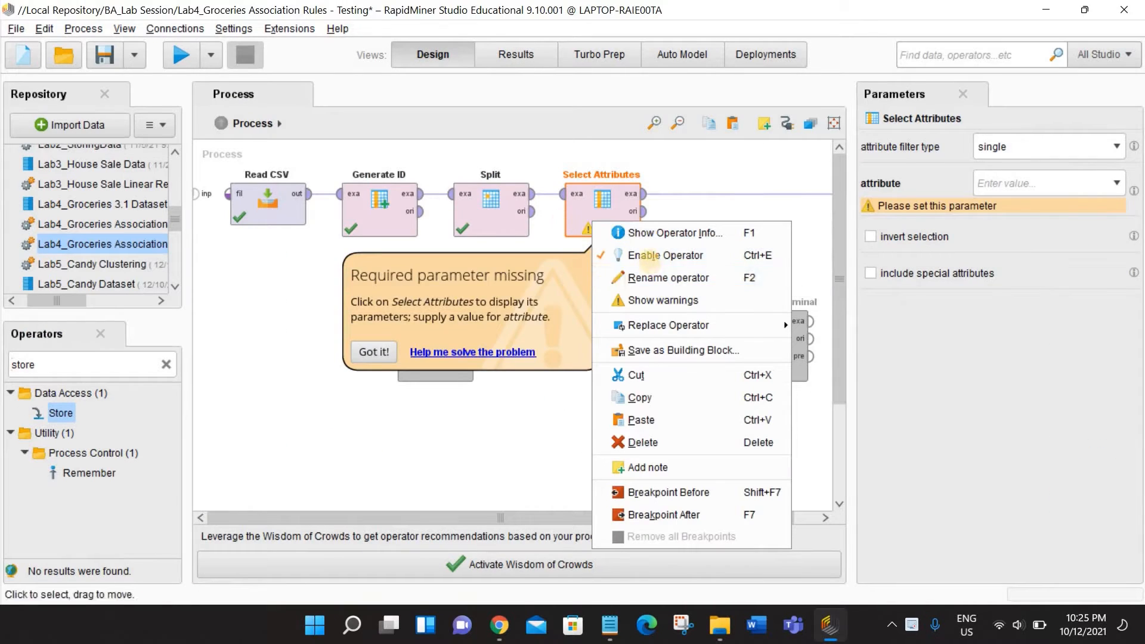
left_click(623, 255)
left_click_drag(594, 213, 531, 364)
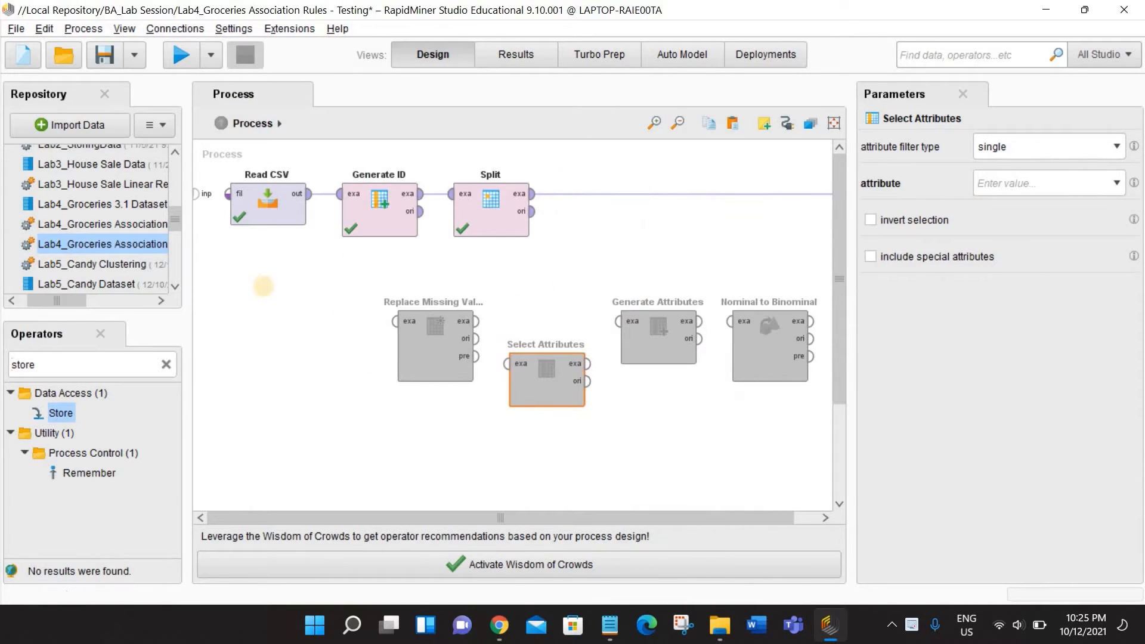
- Open the Lab4_Groceries Association Rules process, saving the changes to the Testing process
left_click(110, 224)
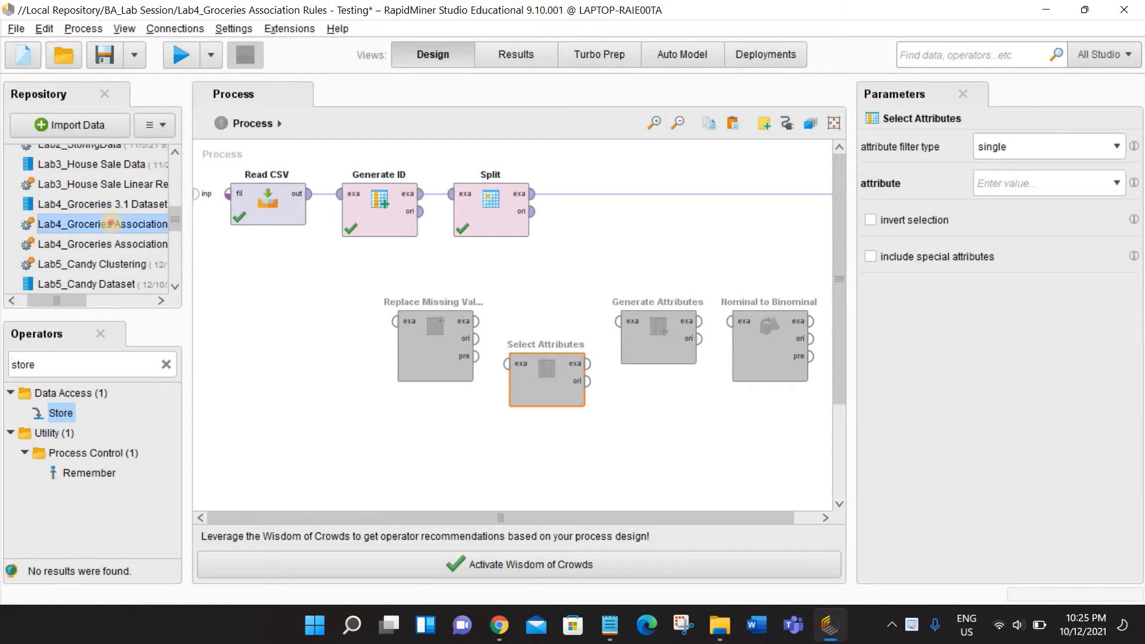
double_click(110, 225)
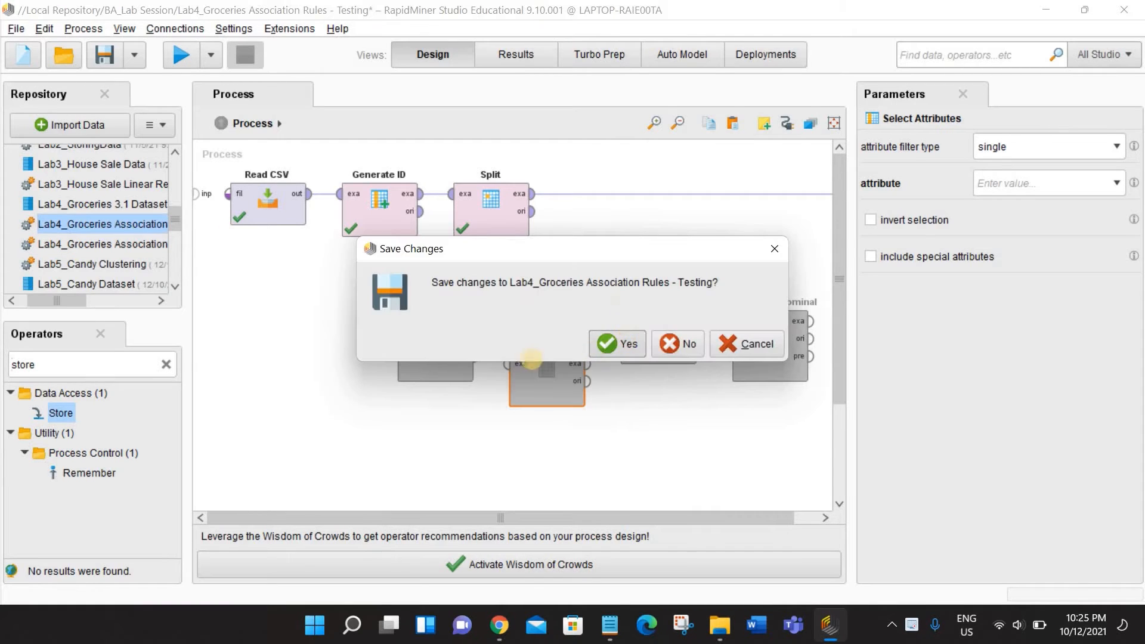
left_click(614, 344)
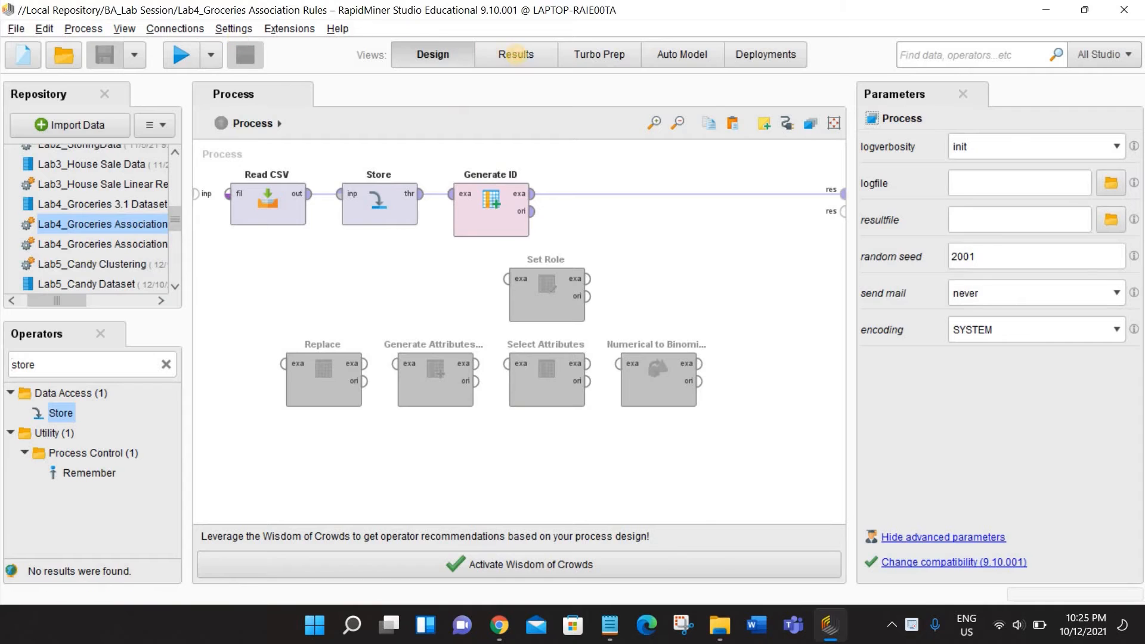
- Run the association rules process and view the groceries data with the generated IDs
left_click(516, 54)
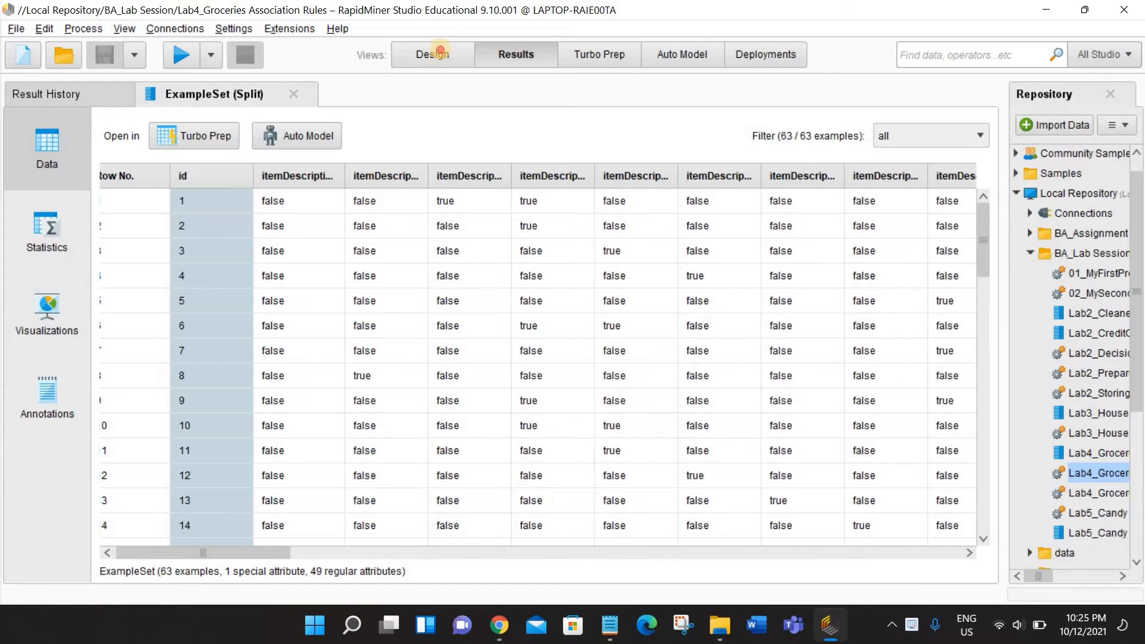
left_click(182, 54)
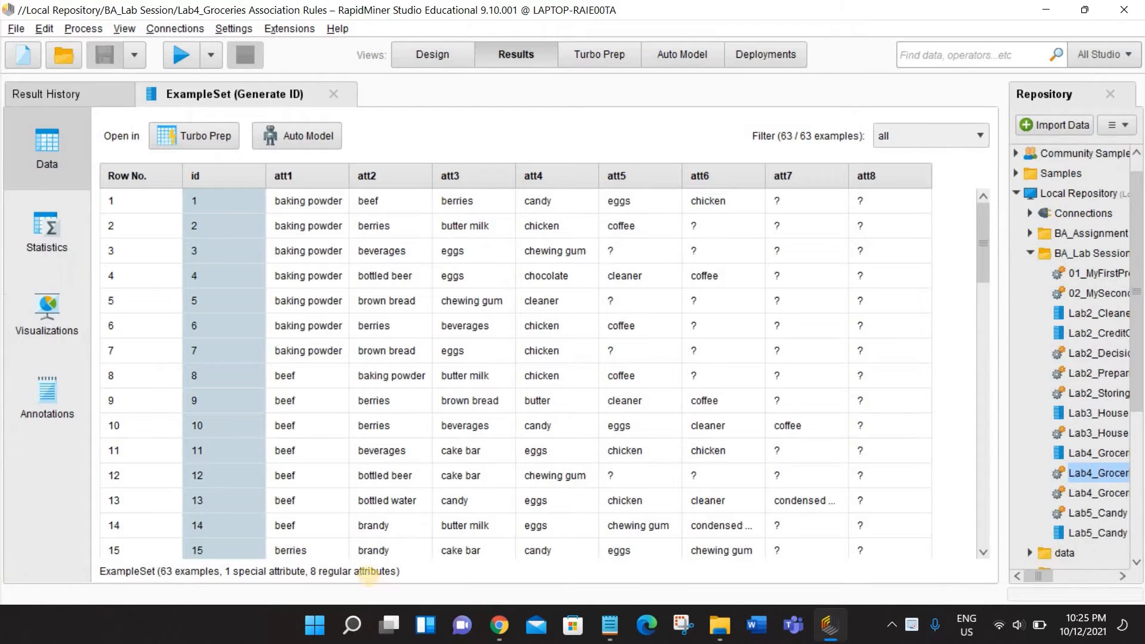
left_click(411, 54)
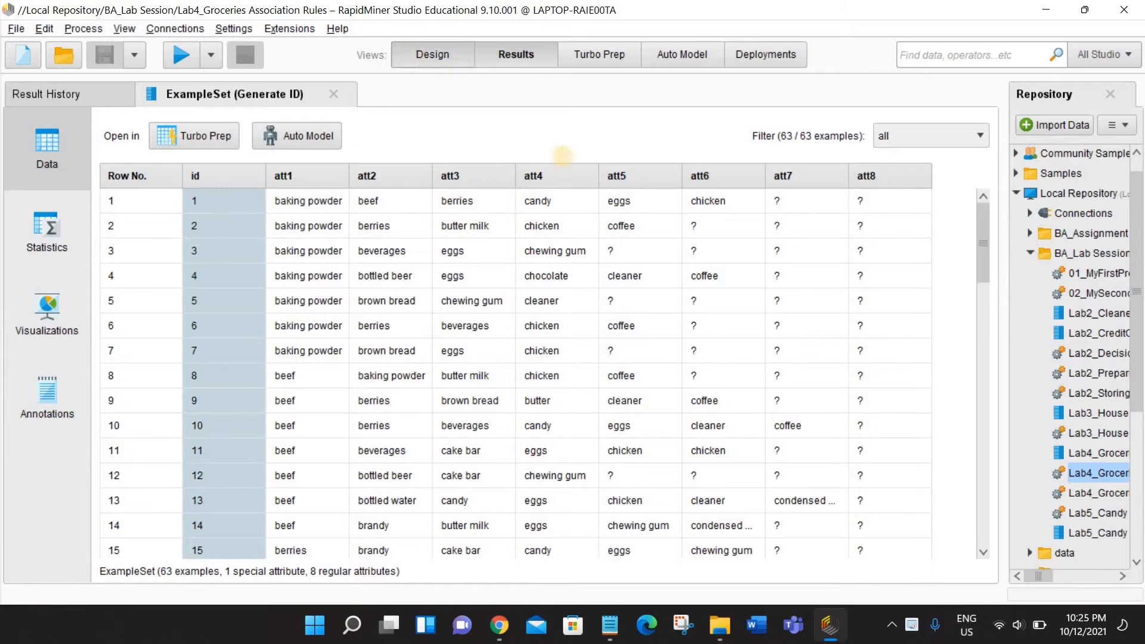
- Enable the Set Role operator, insert it after Generate ID with the id attribute's role as id, and run the process
left_click_drag(551, 298, 596, 192)
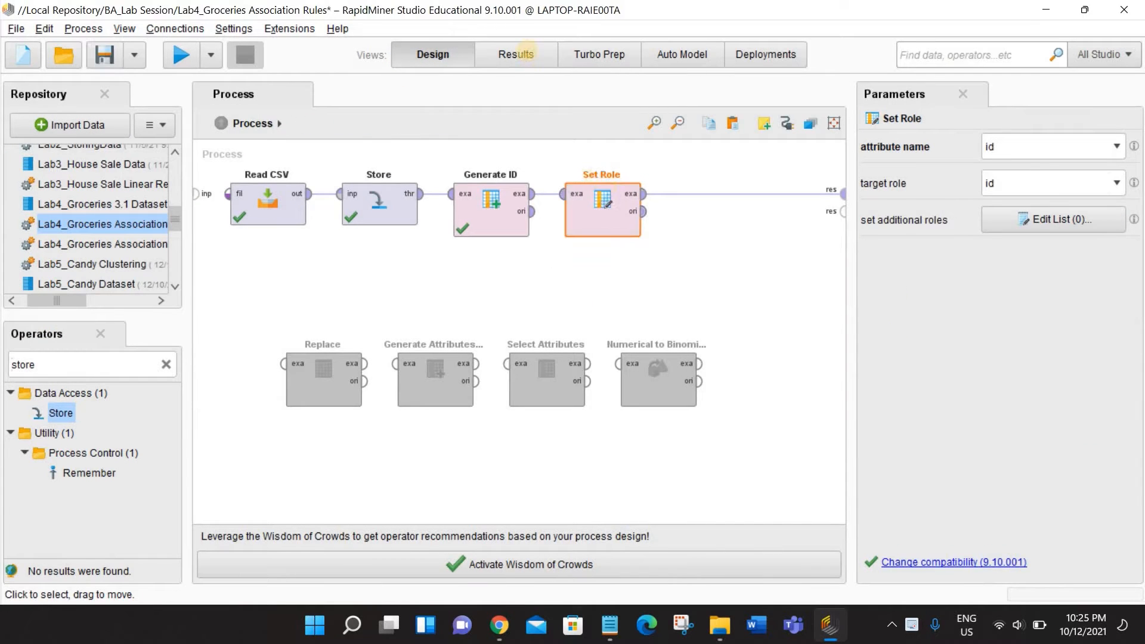
left_click(524, 53)
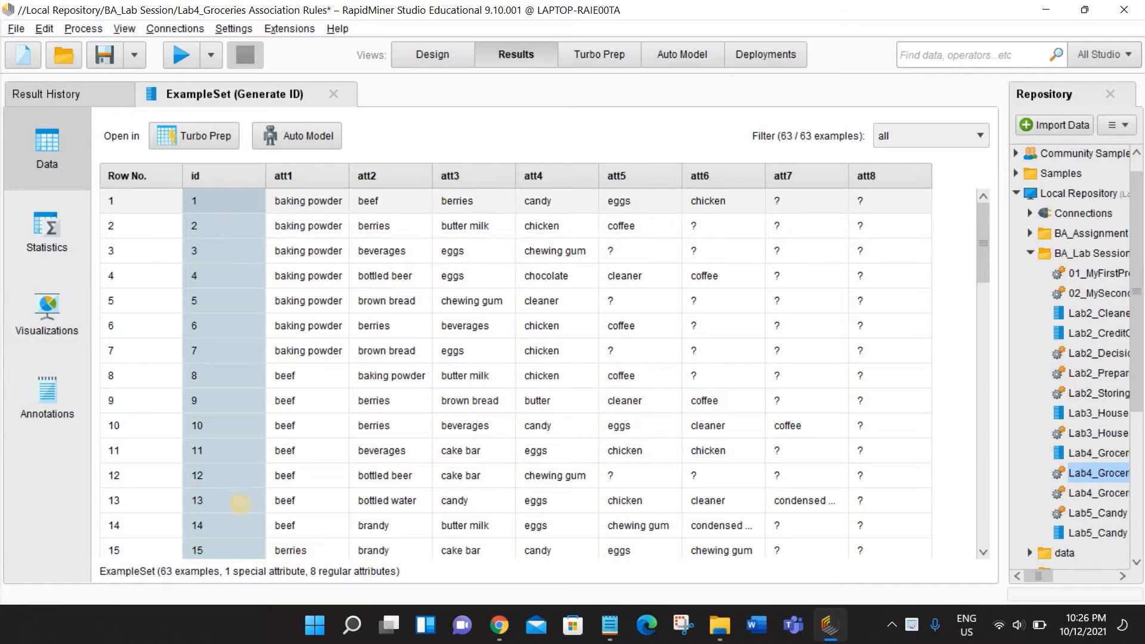
left_click(437, 56)
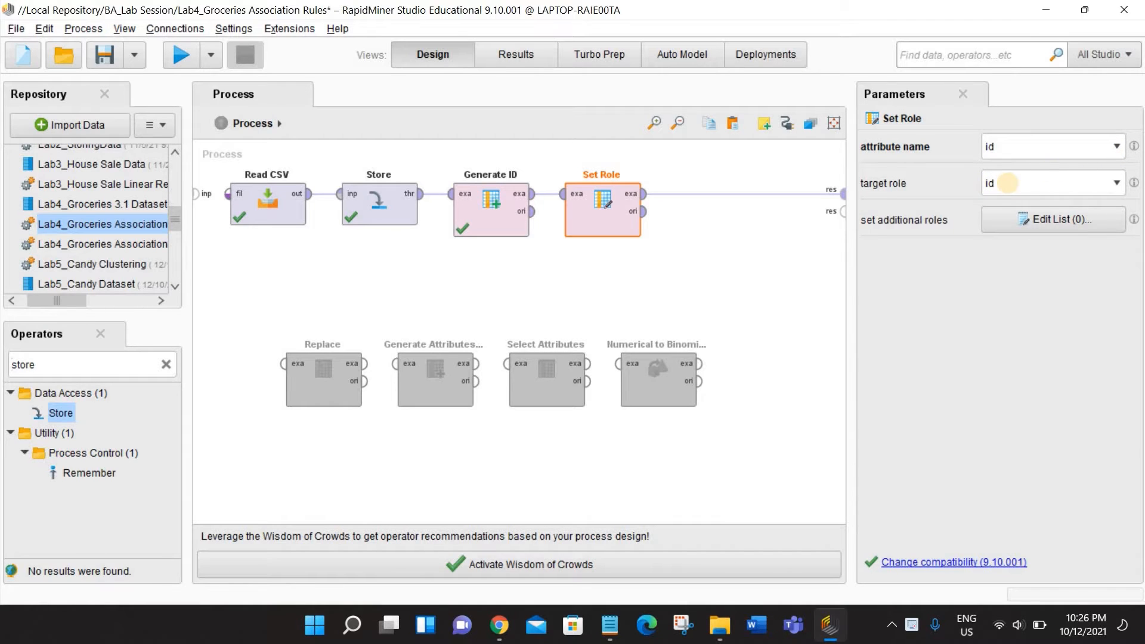
key("F11")
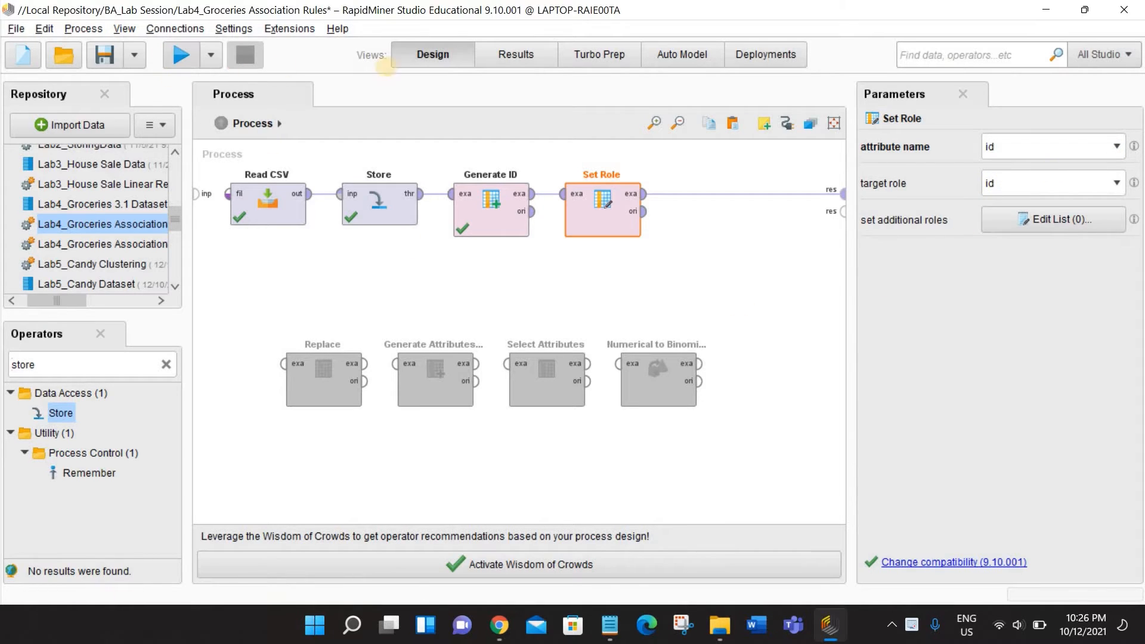
key("F8")
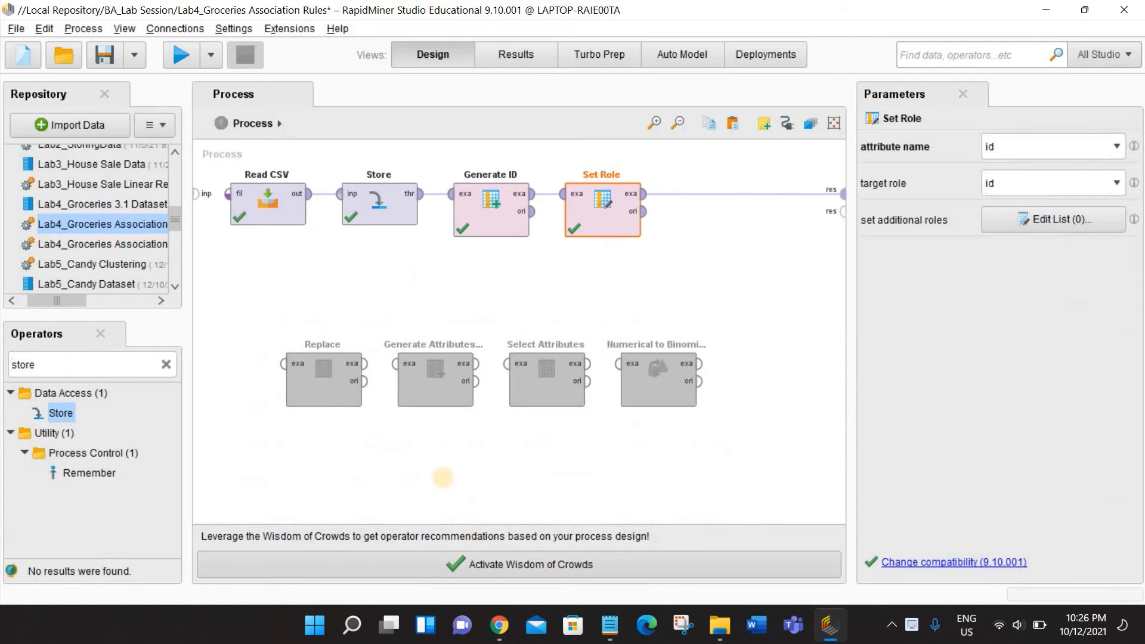
- Enable the Replace operator for att4, insert it after Set Role, and connect its example output to the process result
left_click_drag(319, 392, 698, 219)
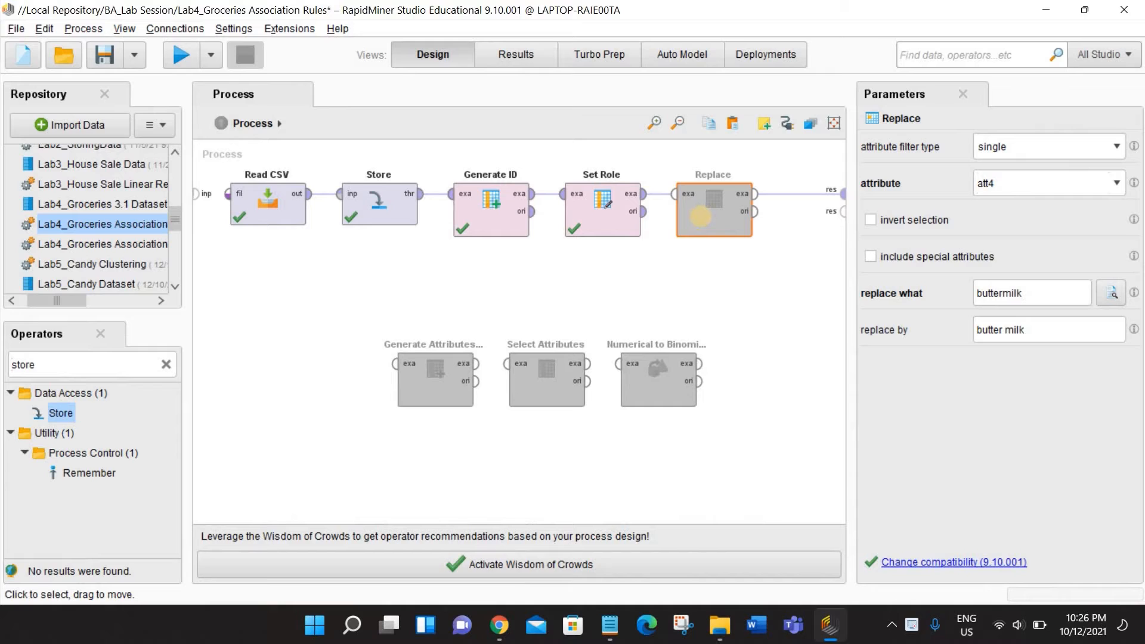
right_click(726, 232)
left_click(739, 247)
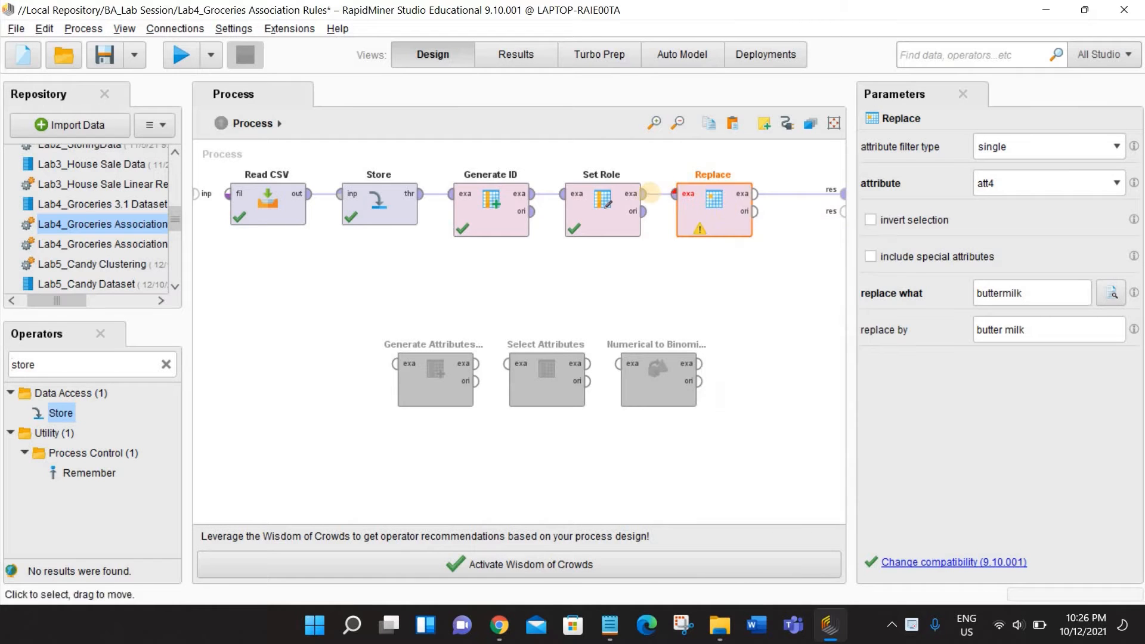
left_click(673, 192)
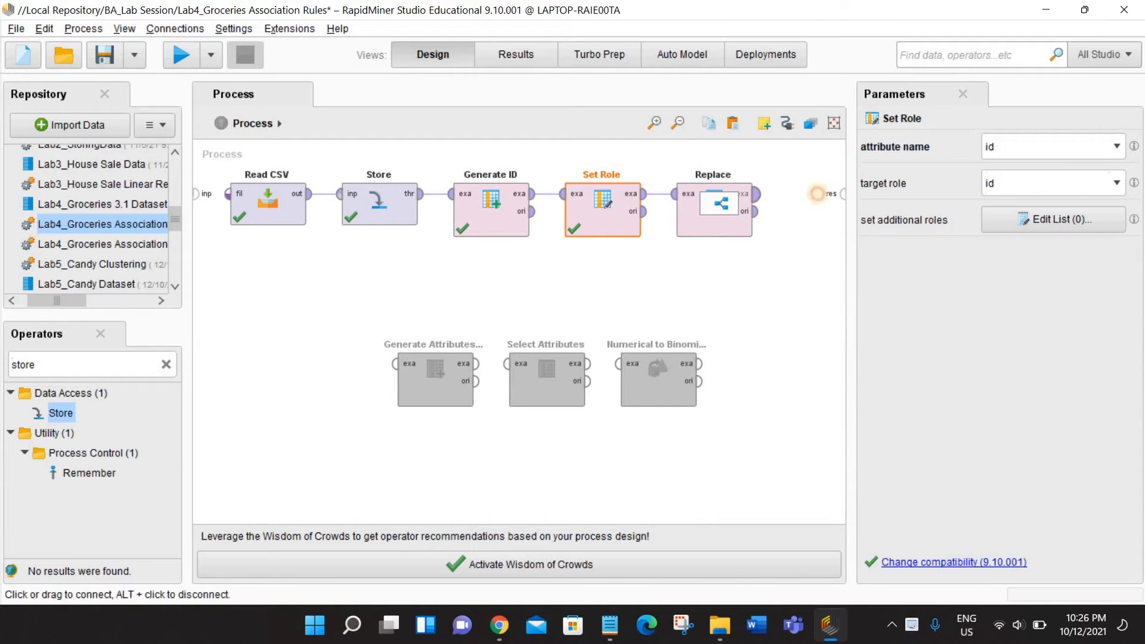
left_click(755, 193)
left_click(840, 194)
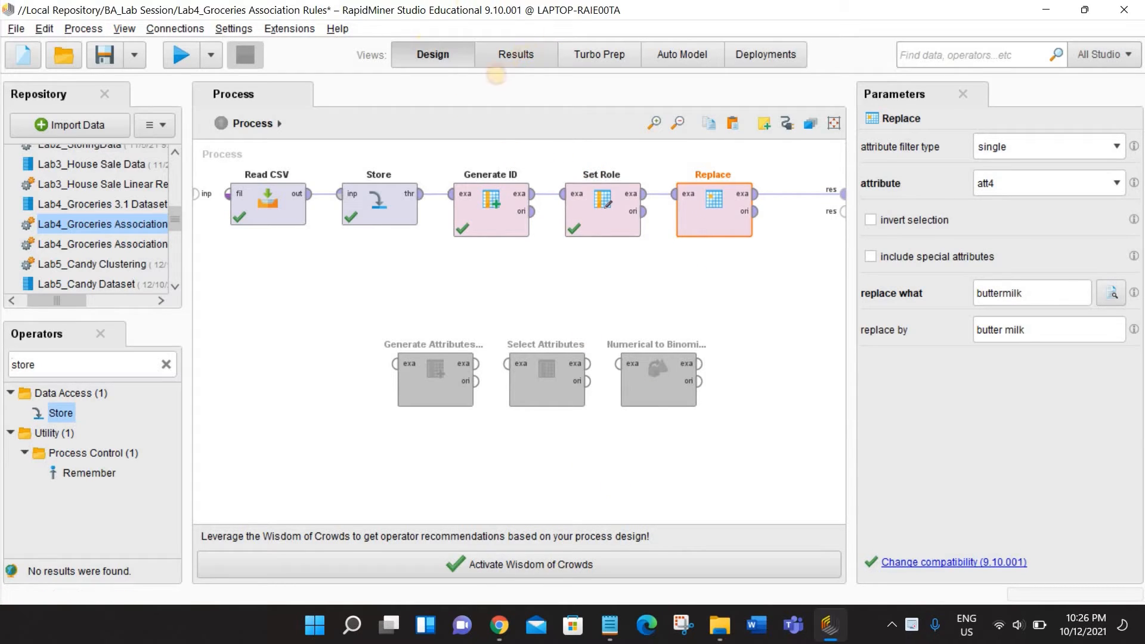
- Examine the attribute statistics and att4's full list of nominal values, and compare them with the Replace operator's settings
left_click(503, 55)
left_click(65, 249)
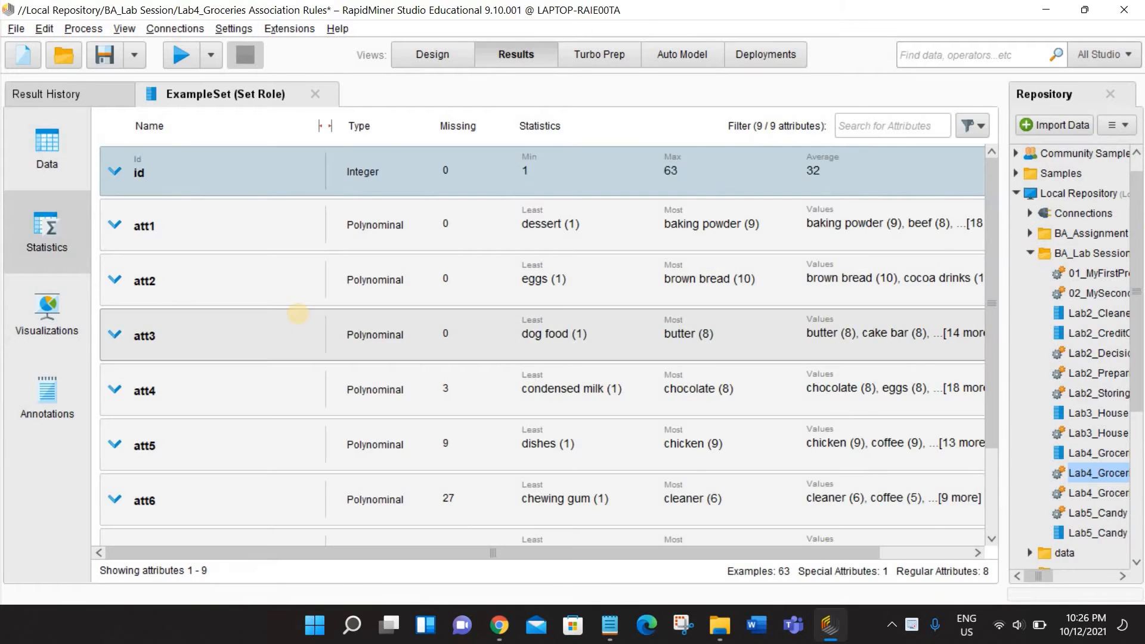
scroll(237, 319, "down", 2)
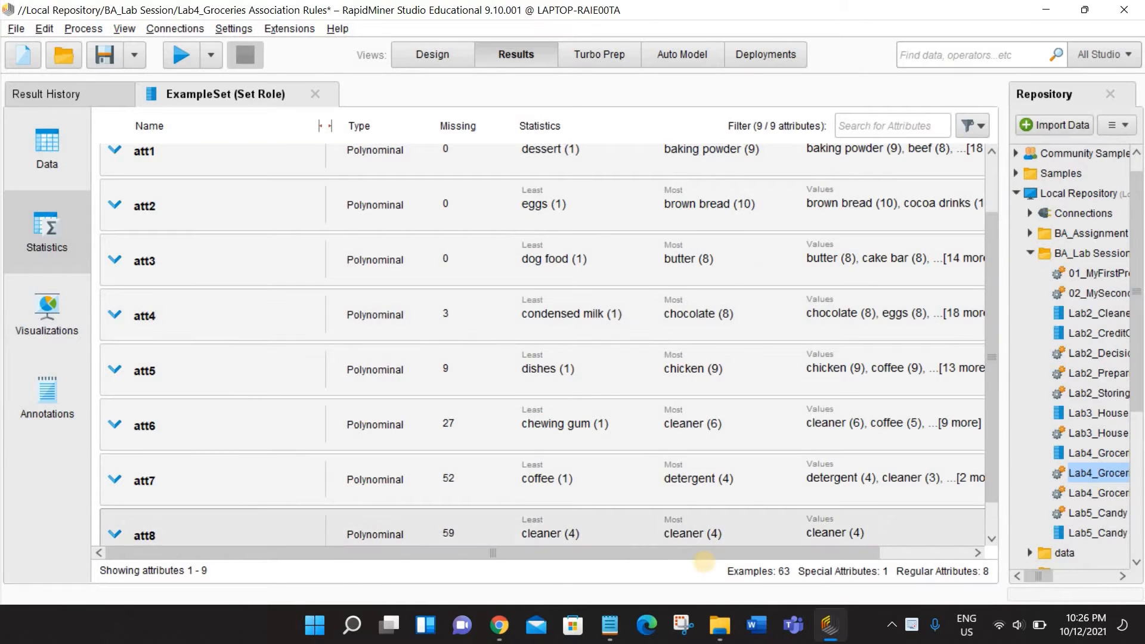
left_click_drag(723, 553, 814, 552)
left_click(863, 314)
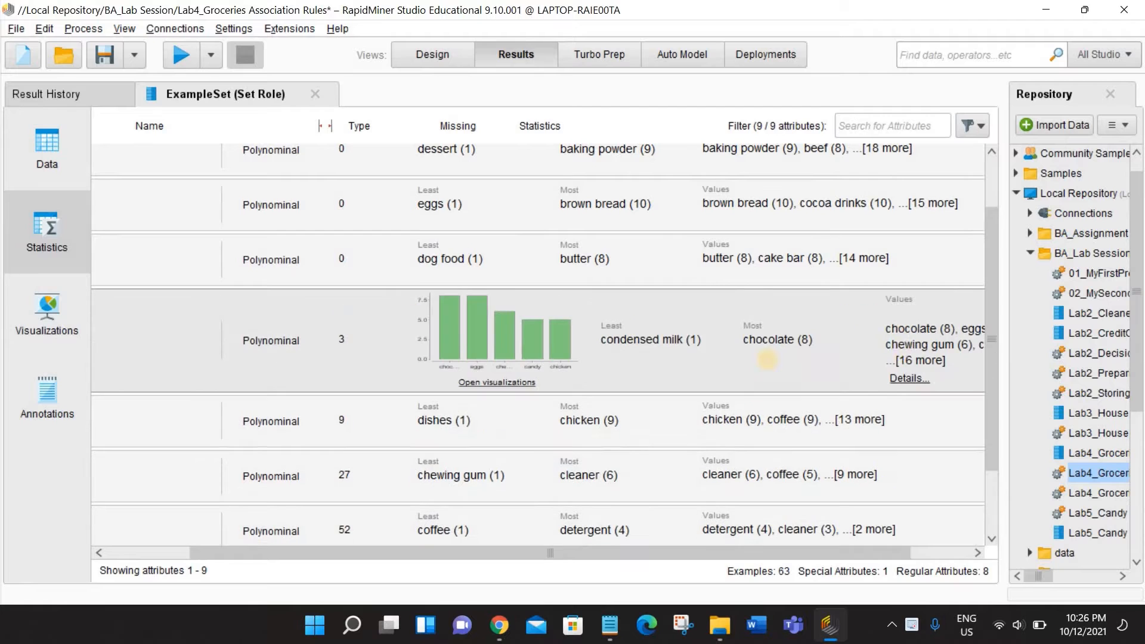
left_click(917, 361)
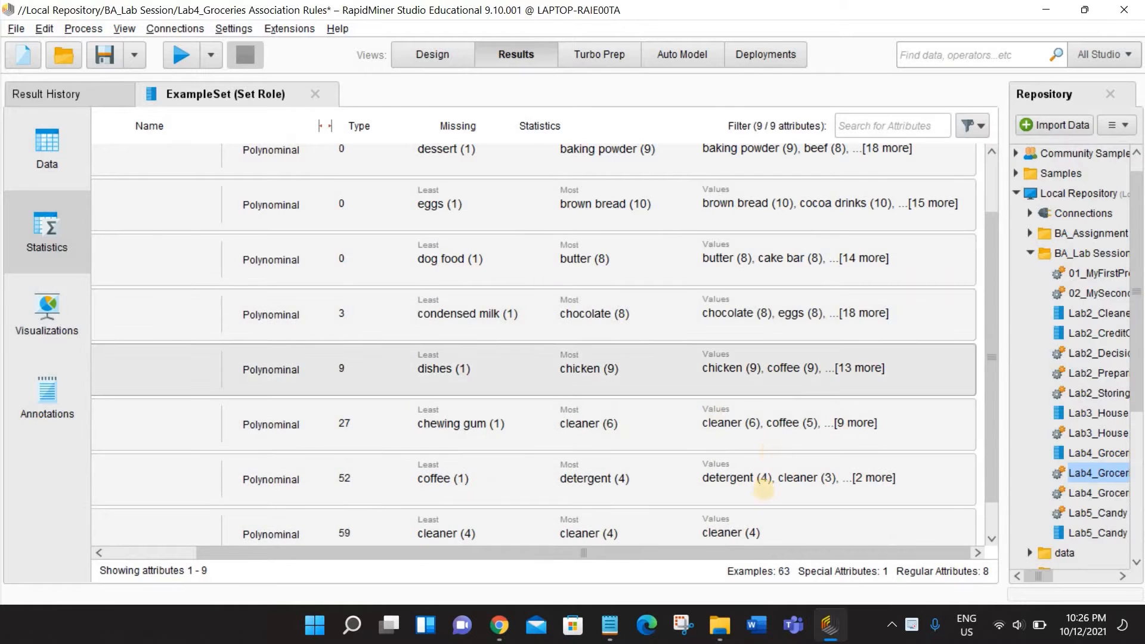
mouse_move(764, 551)
left_mouse_down()
mouse_move(613, 545)
mouse_move(747, 541)
left_mouse_up()
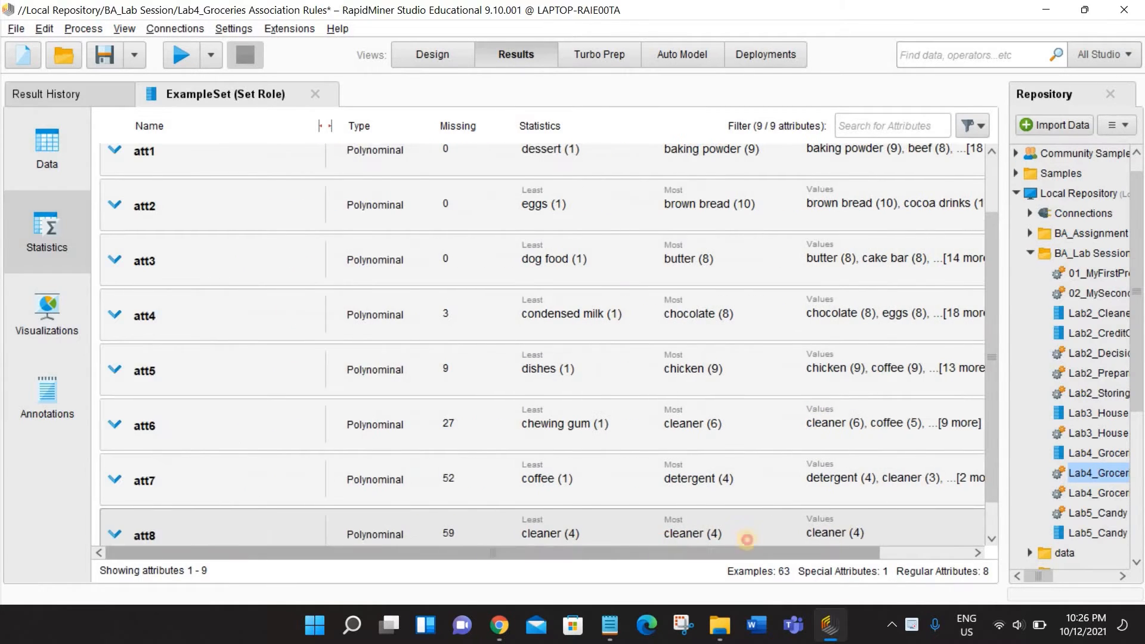
left_click(879, 315)
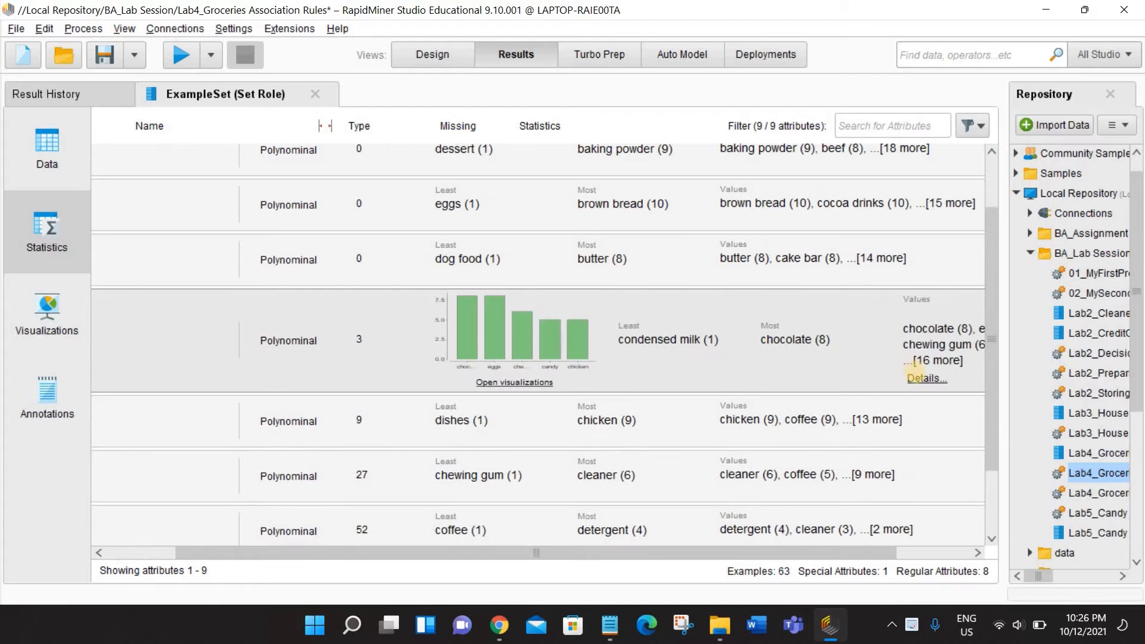
left_click(918, 376)
scroll(554, 364, "down", 4)
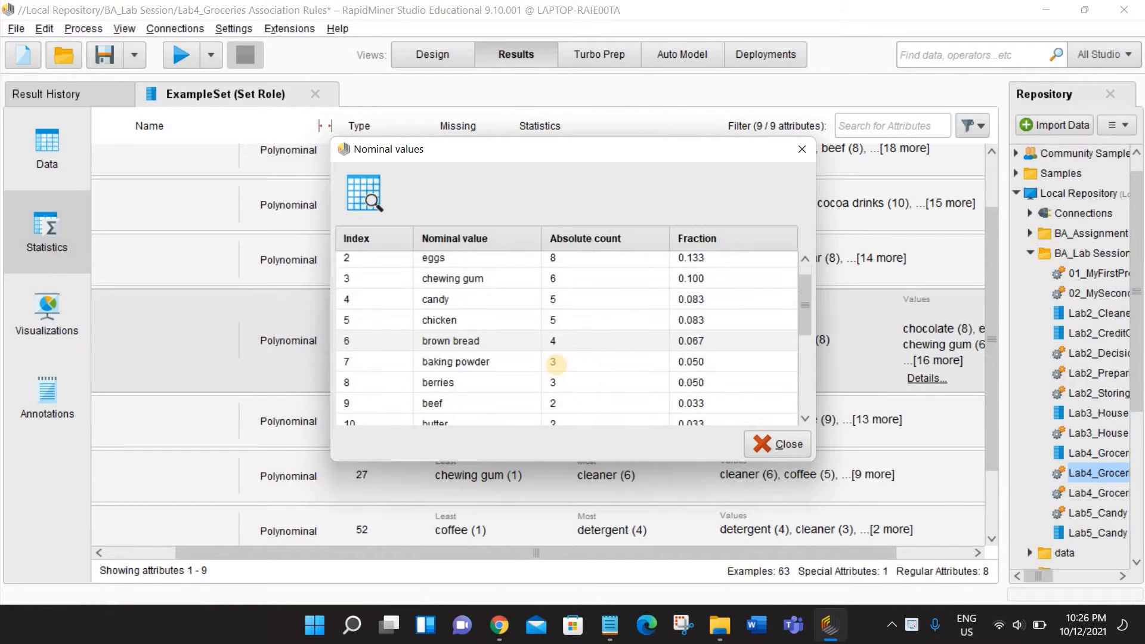
scroll(555, 364, "down", 6)
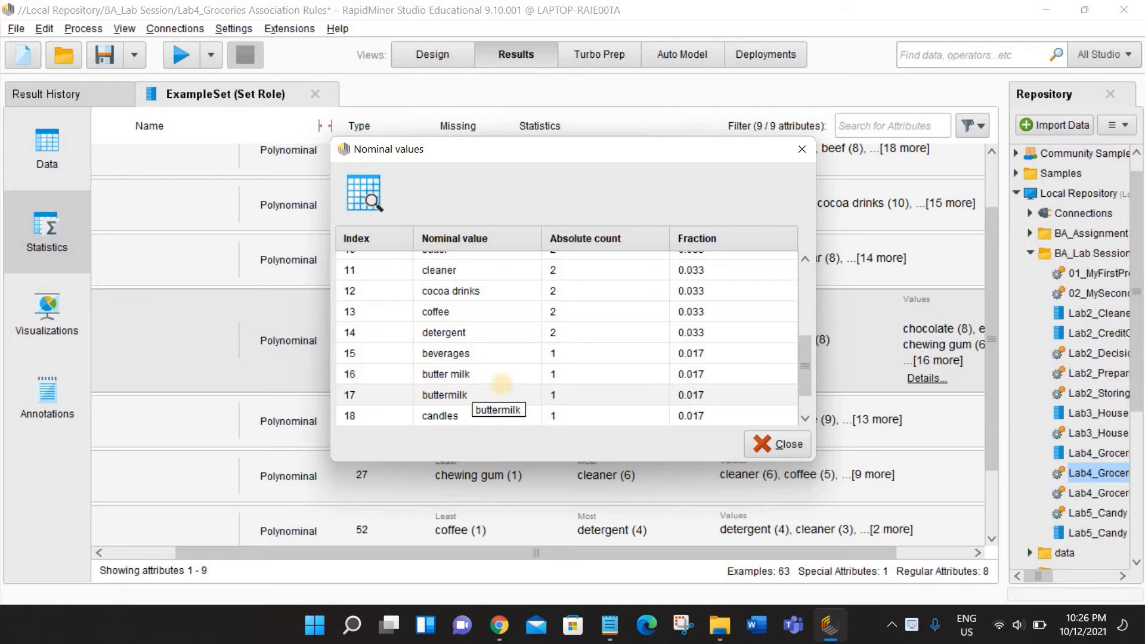
key("Escape")
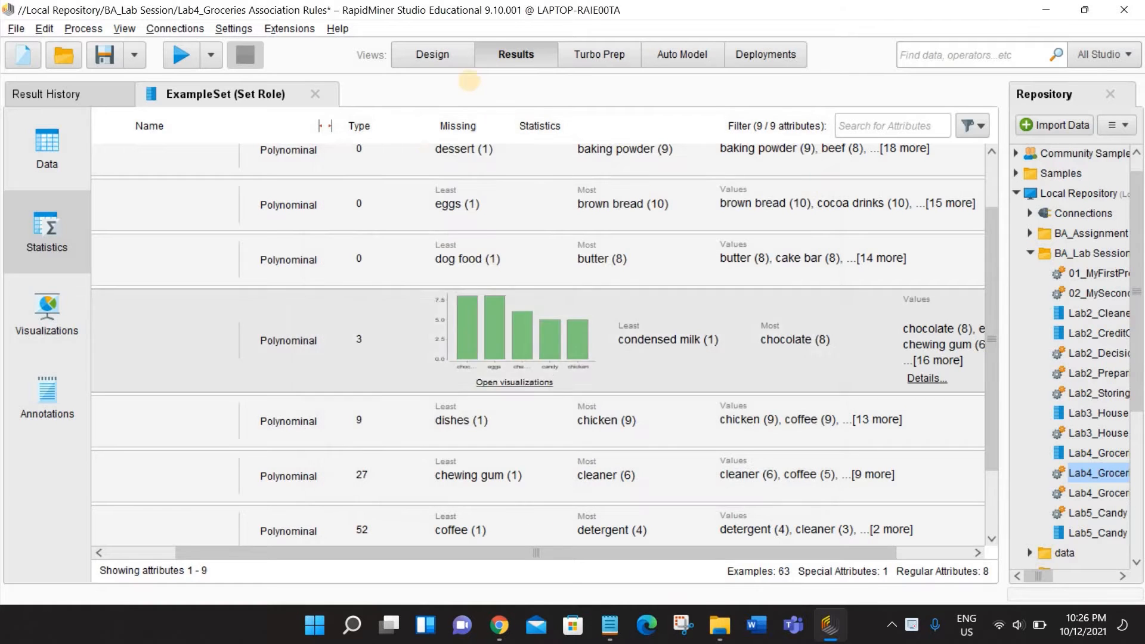
left_click(458, 54)
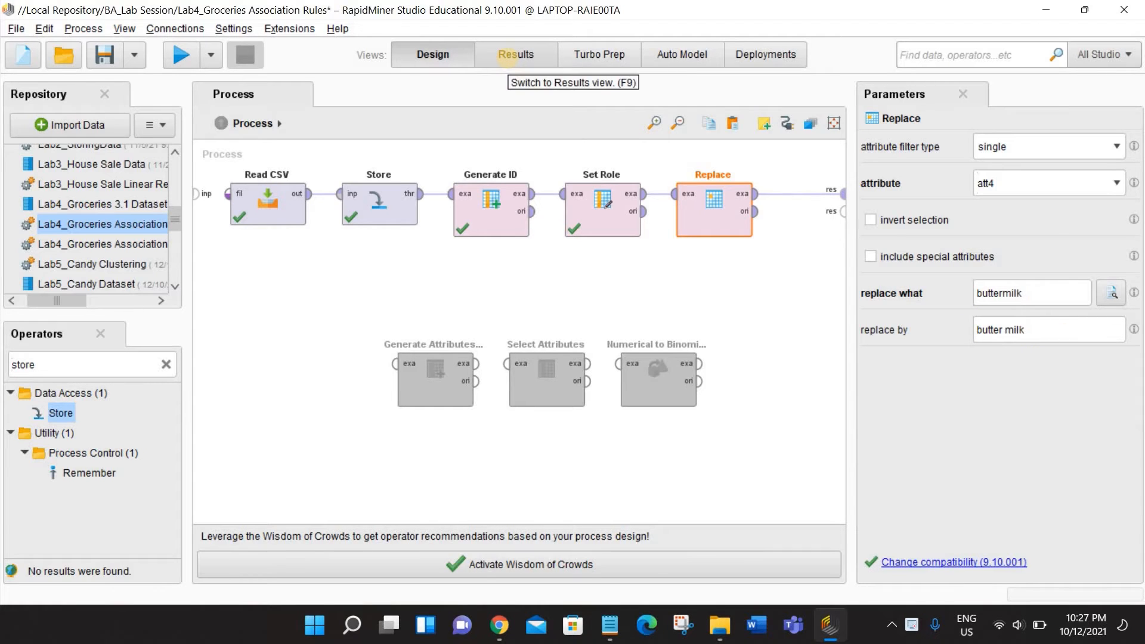
left_click(506, 55)
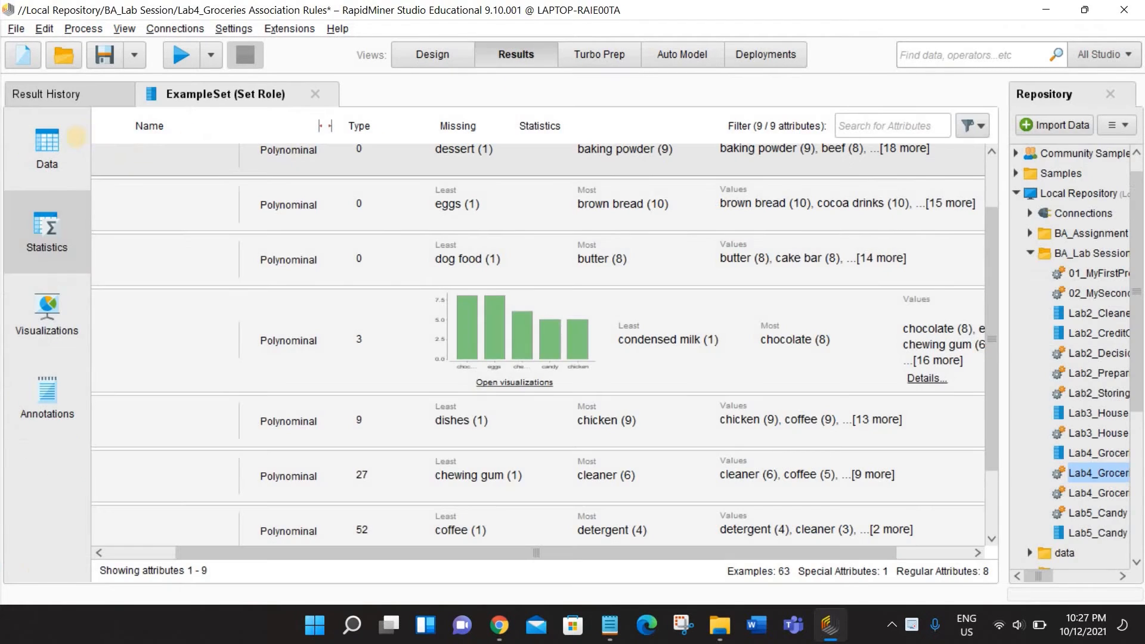
- Locate the buttermilk entry in the att4 column of the data table
scroll(239, 388, "down", 5)
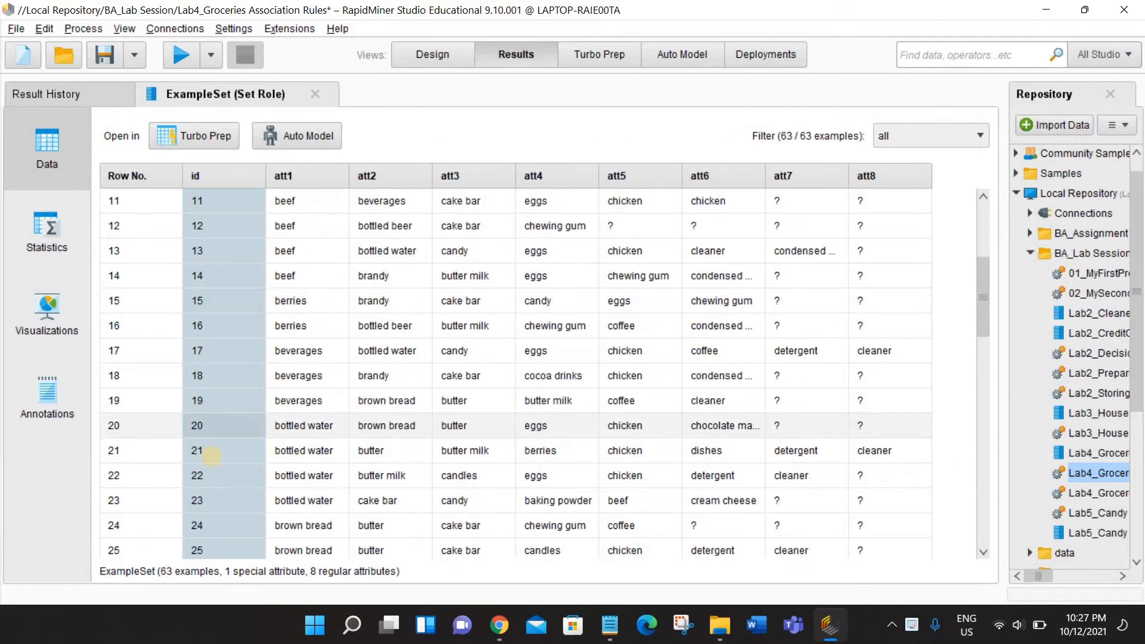
scroll(198, 469, "down", 1)
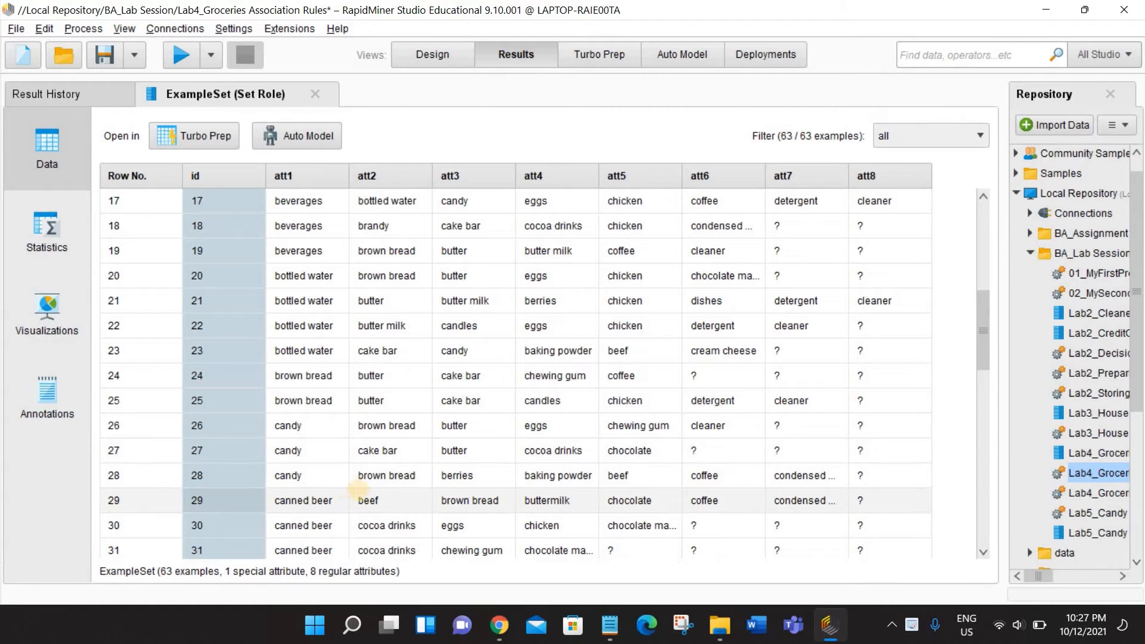
left_click(546, 500)
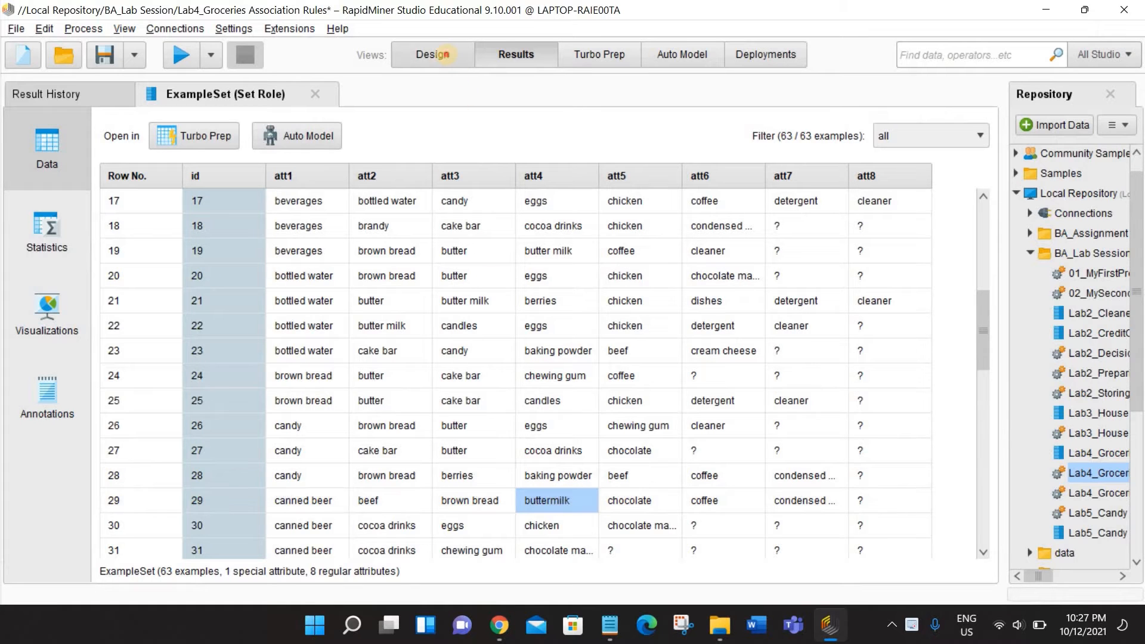
- Run the process with the Replace operator, move the att4 column between att3 and att5, and check att4 in row 29
left_click(433, 54)
left_click(176, 53)
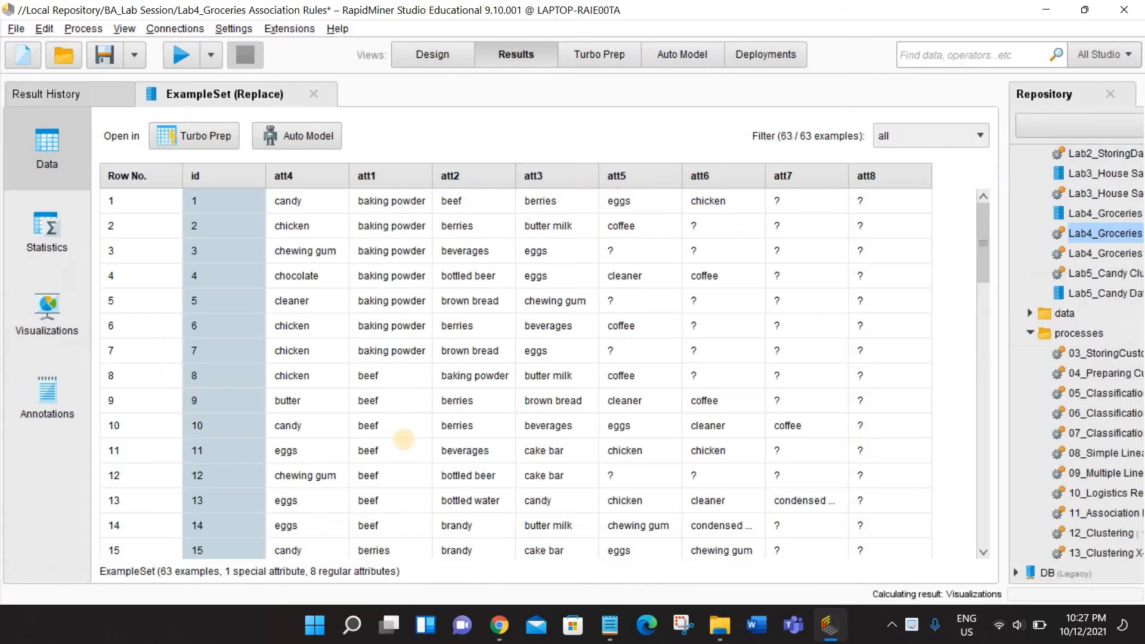
scroll(290, 465, "down", 4)
scroll(290, 462, "down", 2)
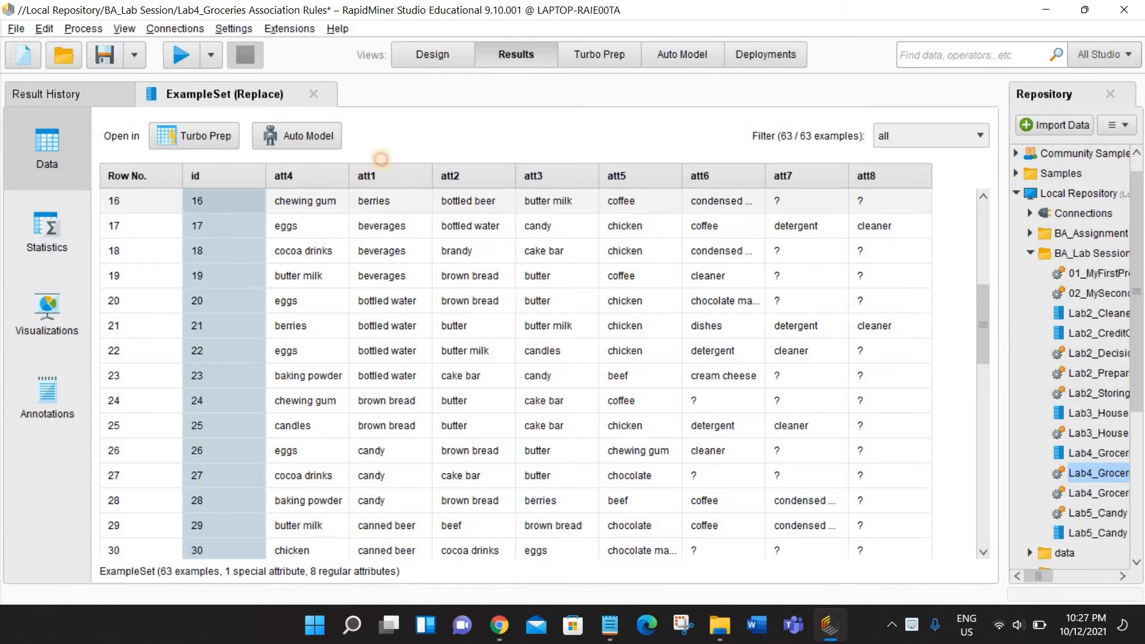
left_click_drag(321, 175, 568, 170)
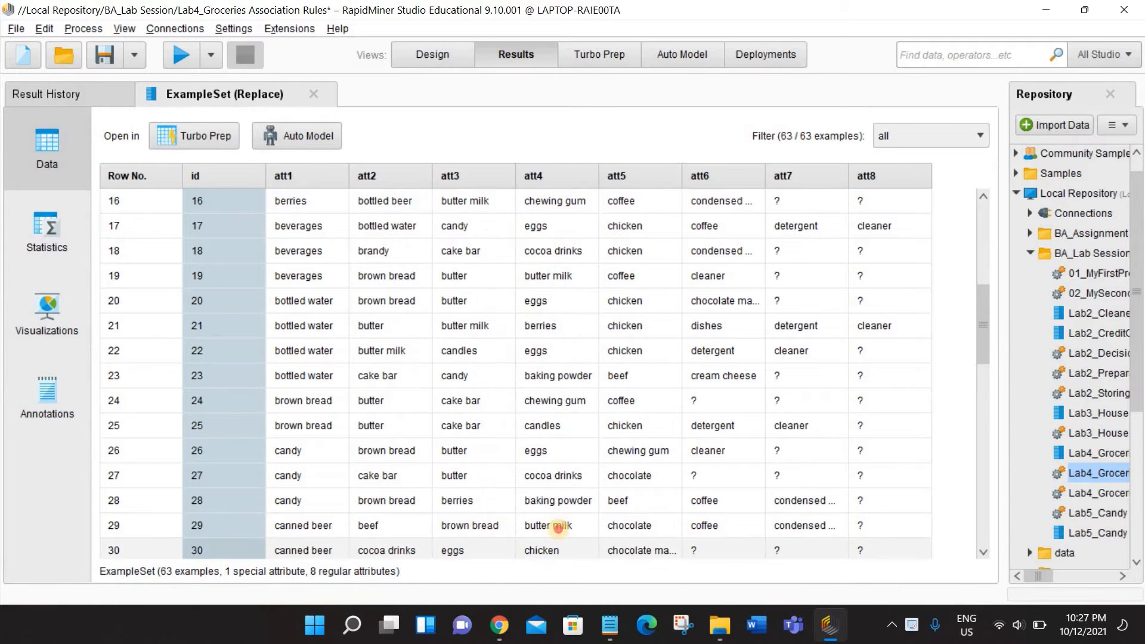
left_click(560, 525)
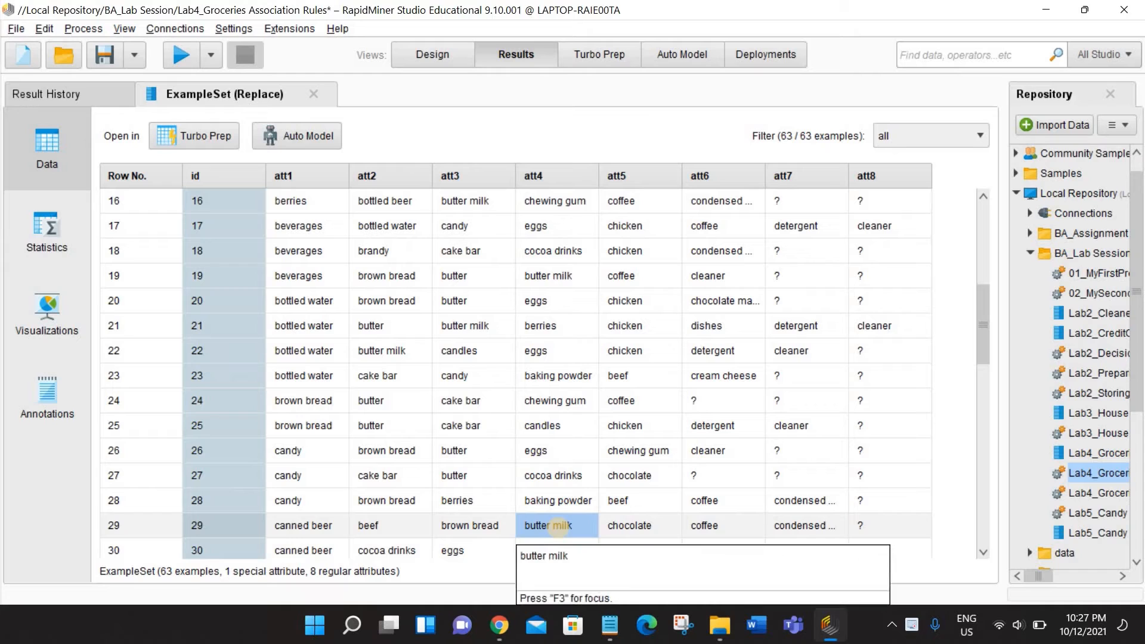
- Place the disabled Generate Attributes (3) operator directly after Replace in the process
left_click(432, 54)
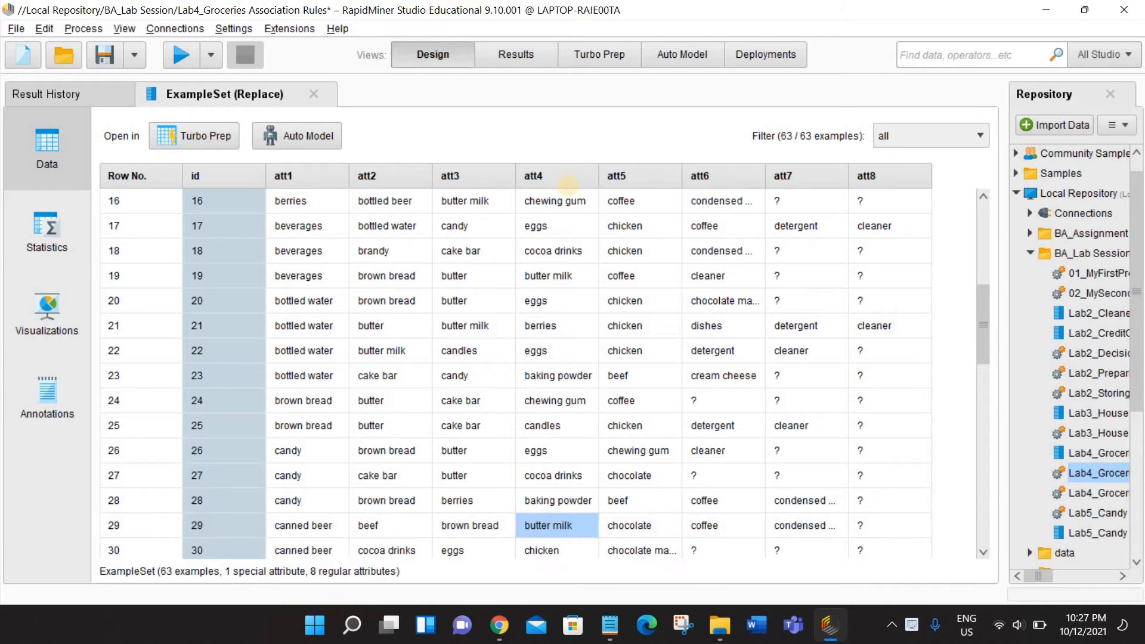
left_click_drag(433, 379, 797, 216)
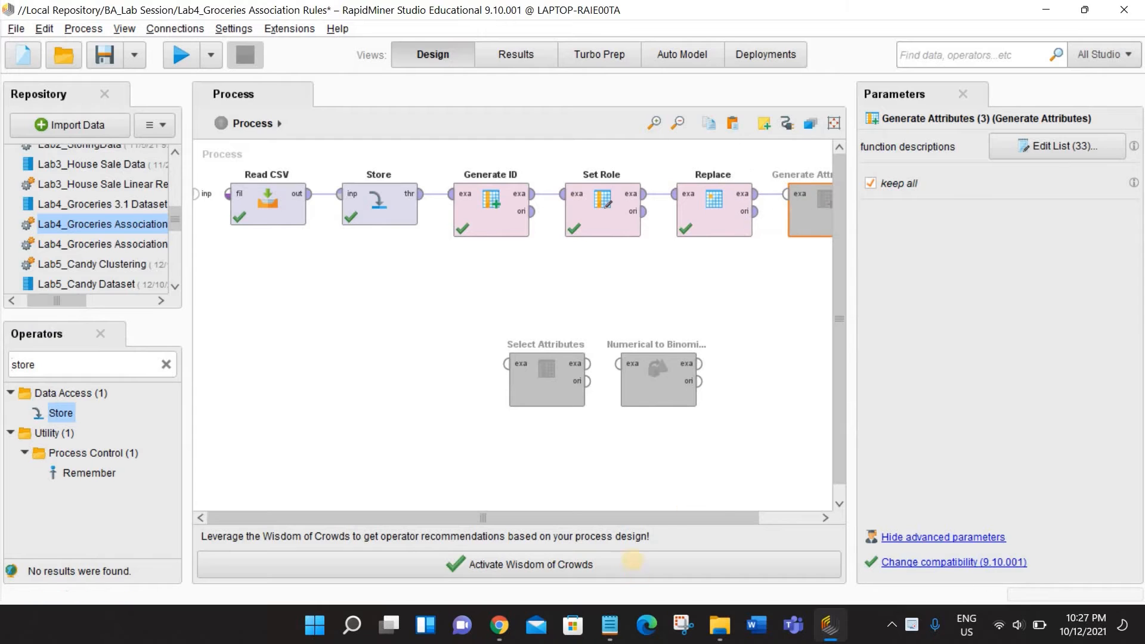
left_click(665, 506)
left_click_drag(672, 516, 767, 501)
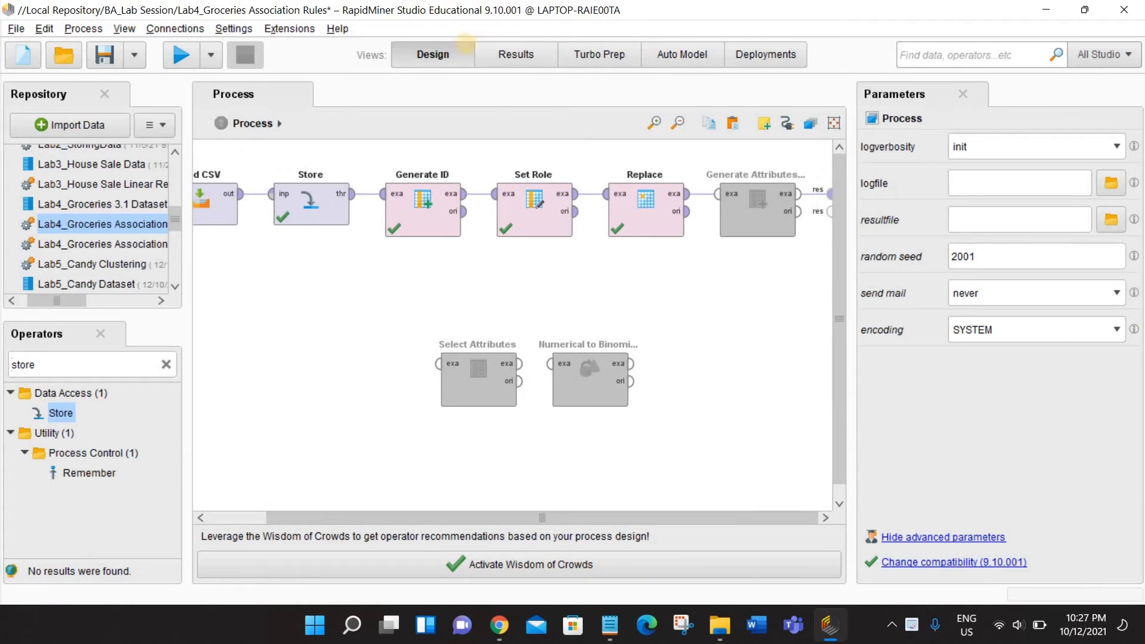
- Review the item values in the Replace results back to the first row
left_click(497, 46)
scroll(356, 220, "up", 4)
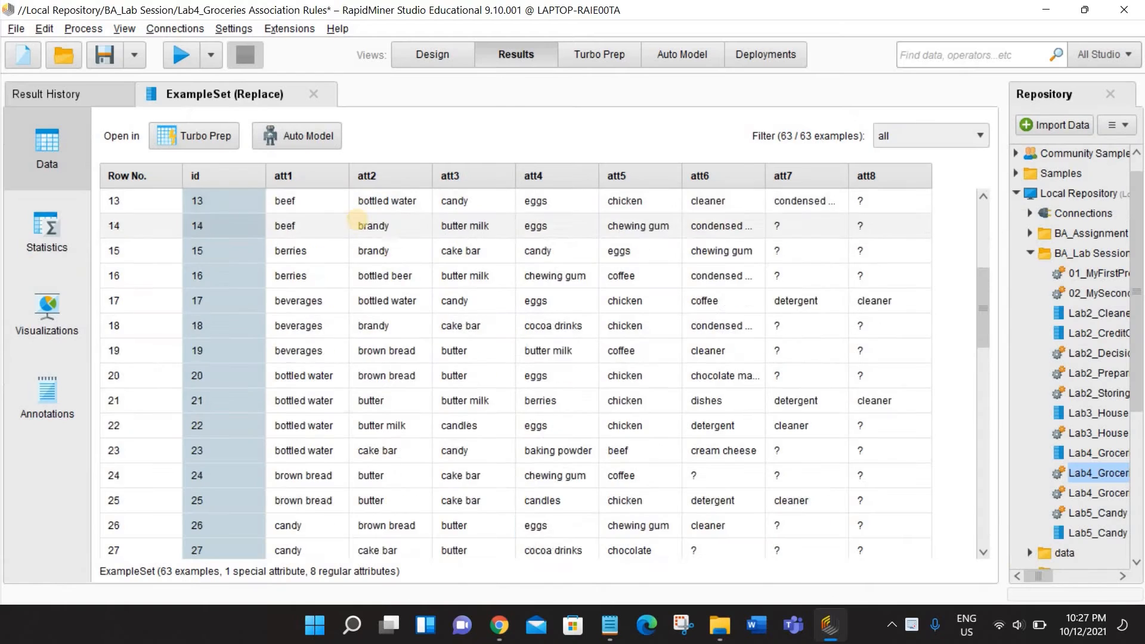
scroll(356, 221, "up", 2)
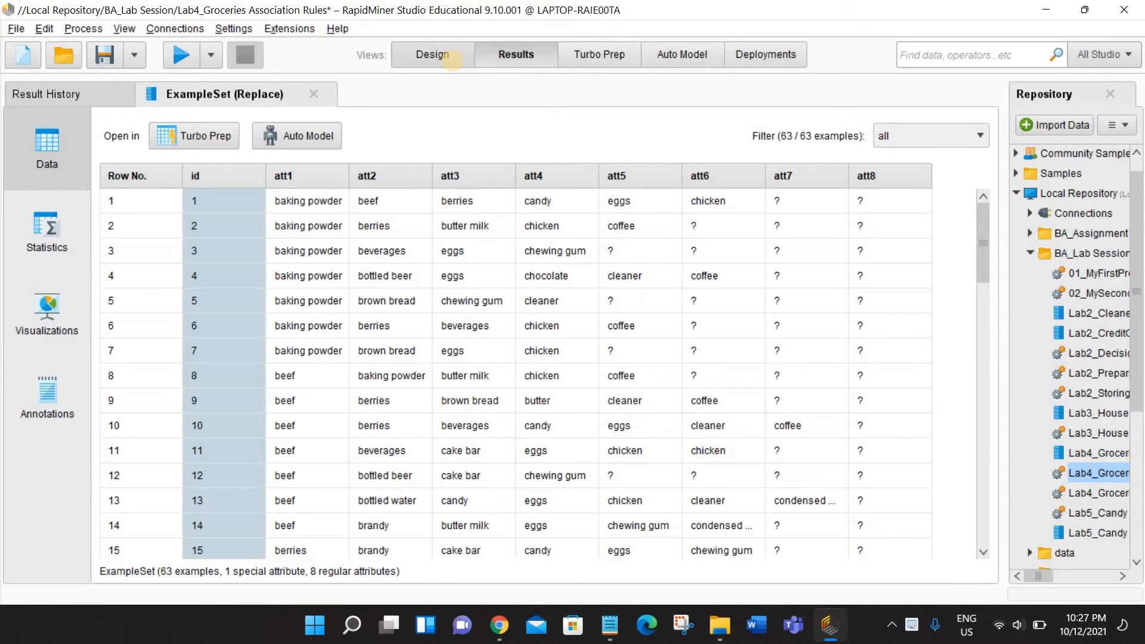
- Enable the Generate Attributes (3) operator and connect it between Replace and the process result
left_click(450, 56)
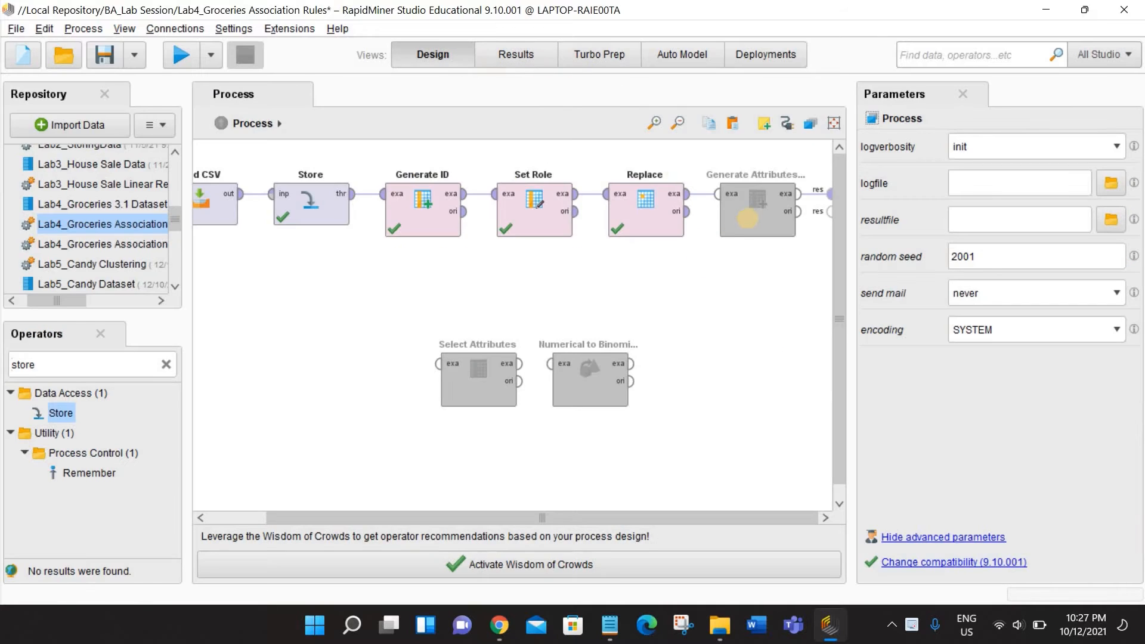
right_click(750, 217)
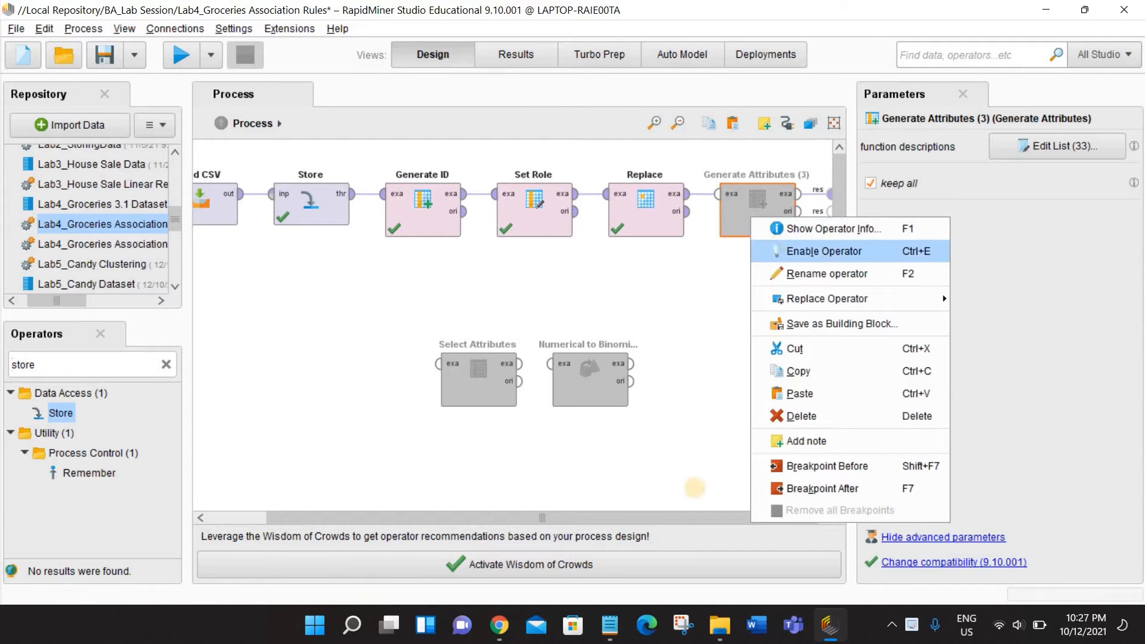
left_click(817, 248)
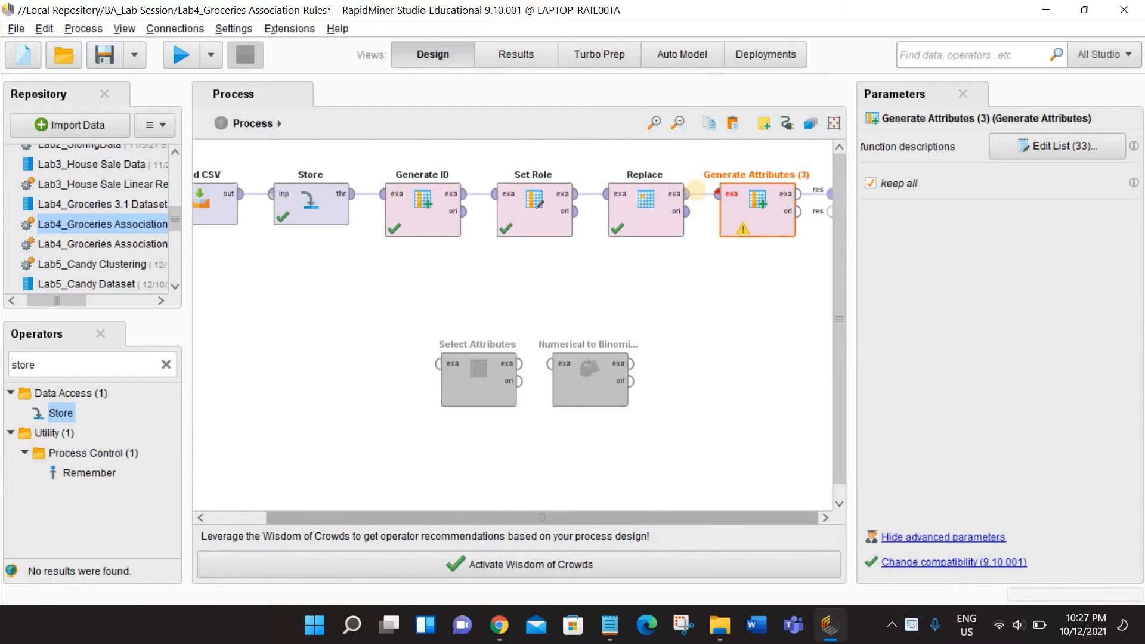
left_click(715, 191)
left_click_drag(799, 194, 826, 193)
- Open the function descriptions of Generate Attributes (3) and look through the listed item attributes
left_click(1053, 146)
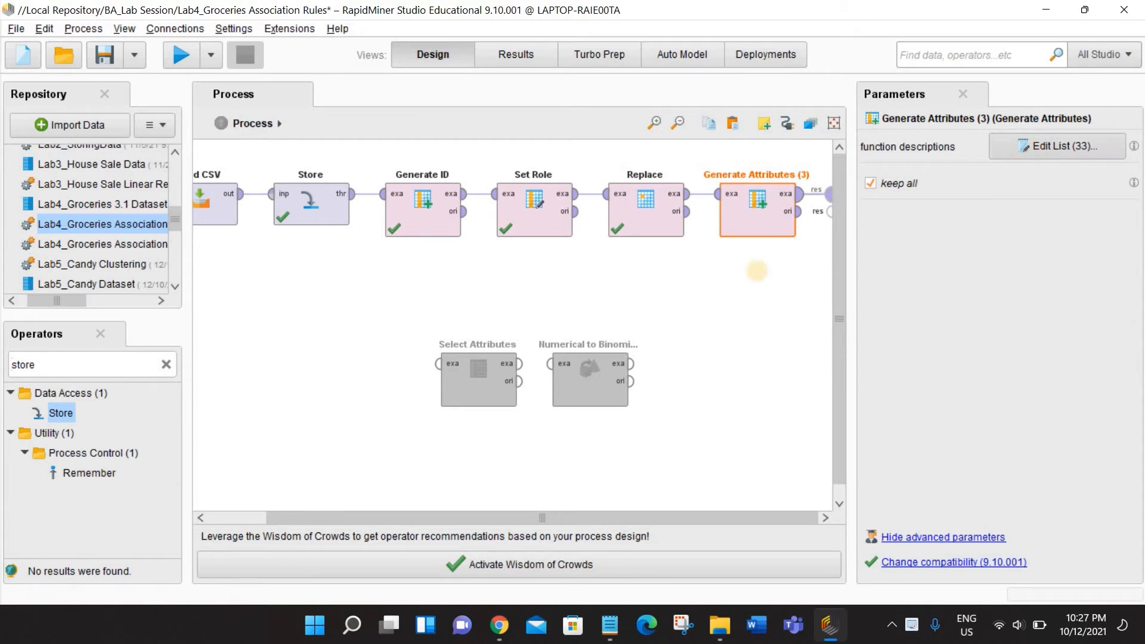
scroll(488, 269, "up", 8)
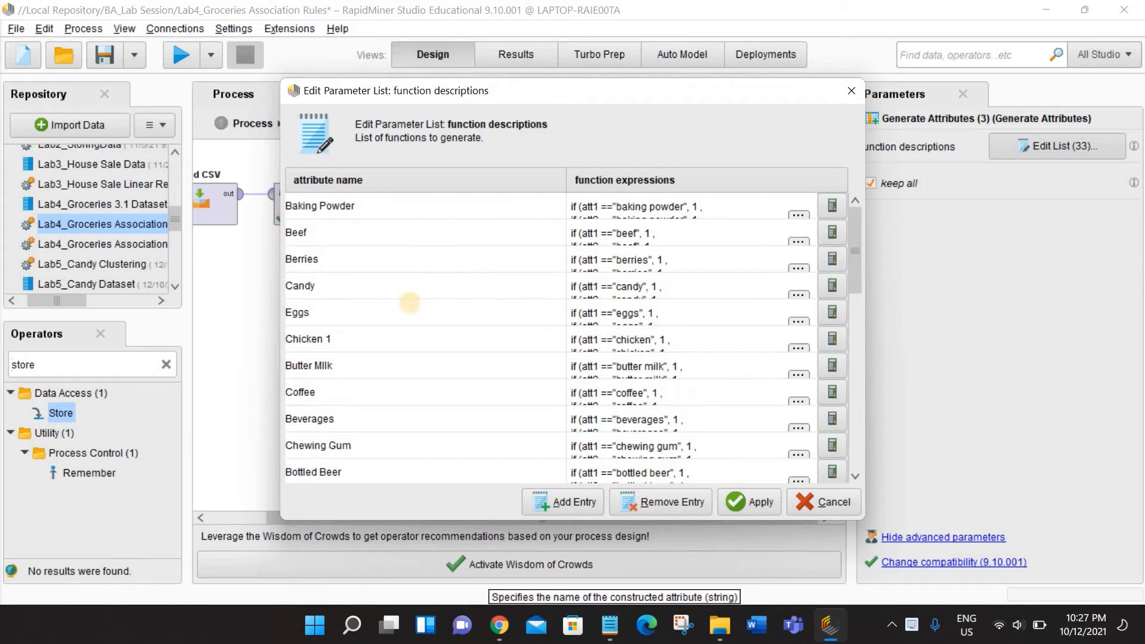
scroll(409, 302, "down", 6)
scroll(430, 304, "down", 3)
scroll(467, 205, "up", 8)
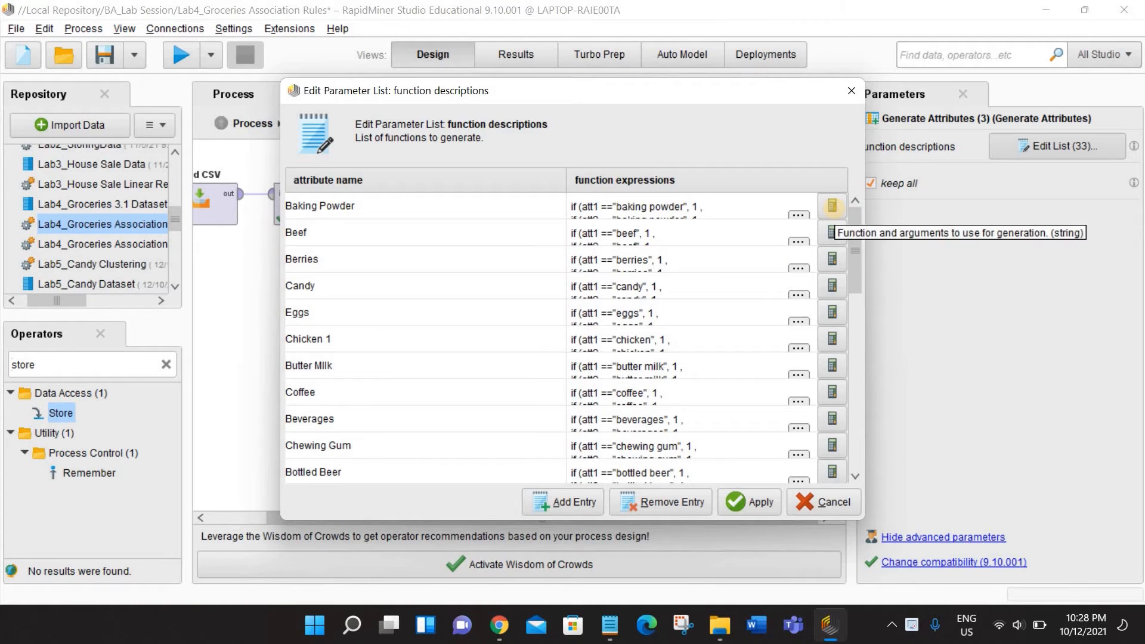
- Inspect the full Baking Powder expression from the att1 to the att8 condition and close its editor with the expression applied
left_click(833, 207)
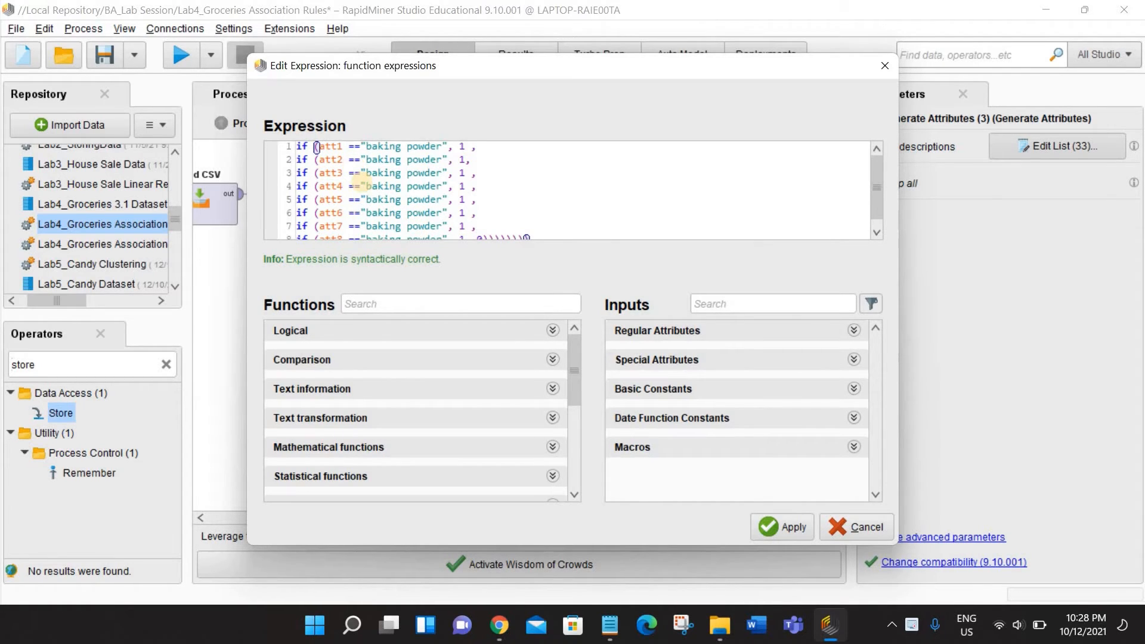
key("ctrl+End")
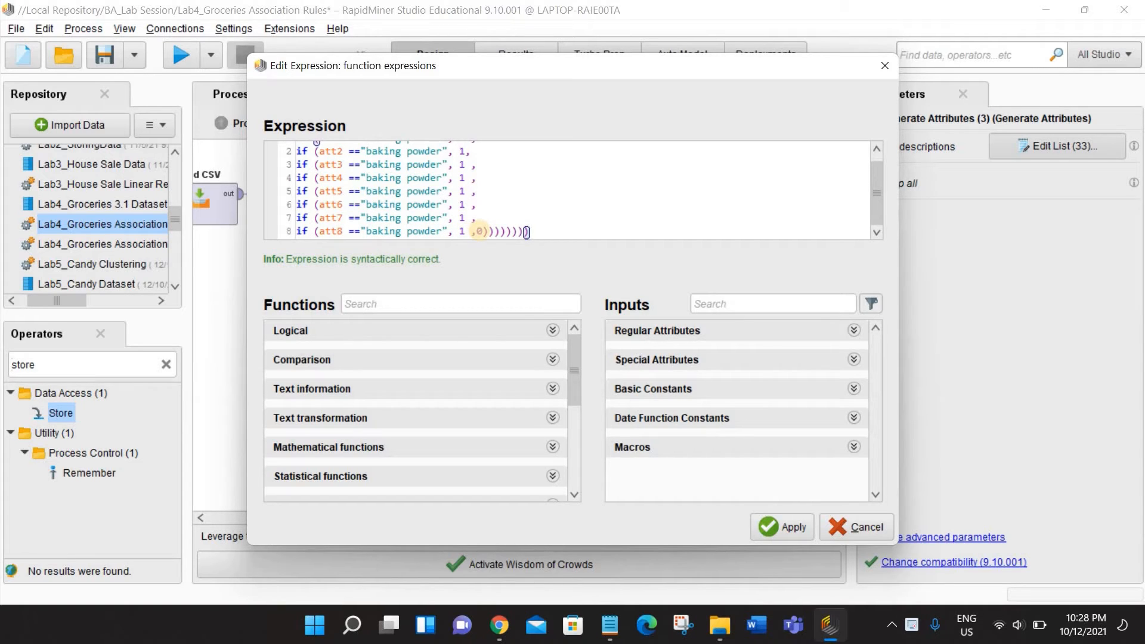
scroll(528, 203, "up", 1)
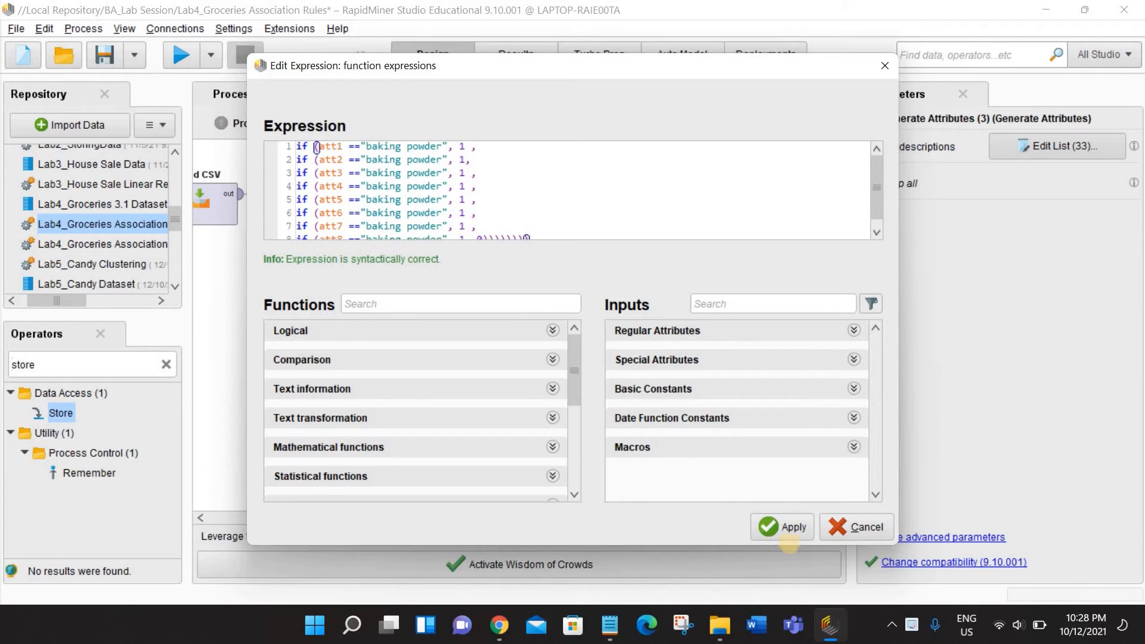
left_click(787, 527)
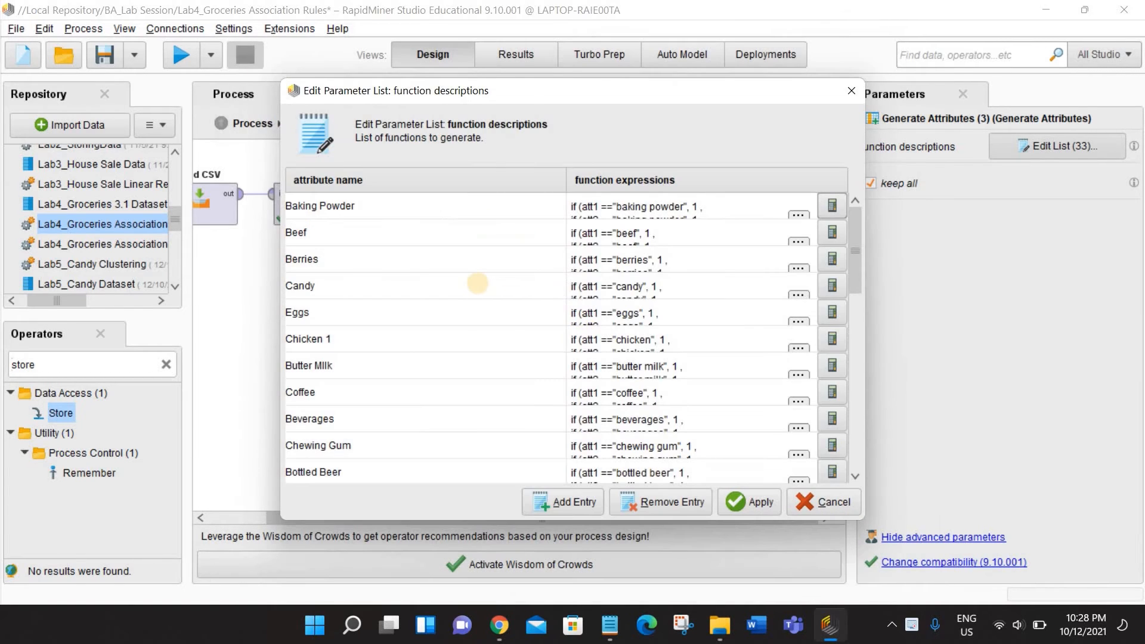
- Compare the Chicken 1 and Chicken 2 entries in the function descriptions list, then close the list
scroll(476, 250, "down", 2)
scroll(394, 268, "up", 1)
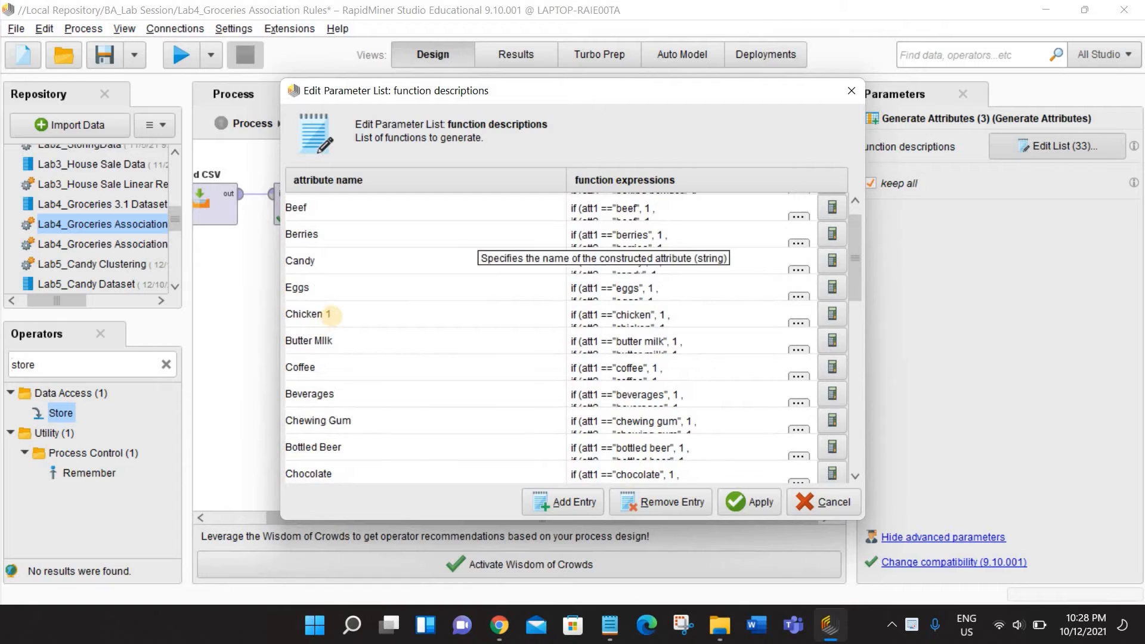
scroll(344, 335, "down", 5)
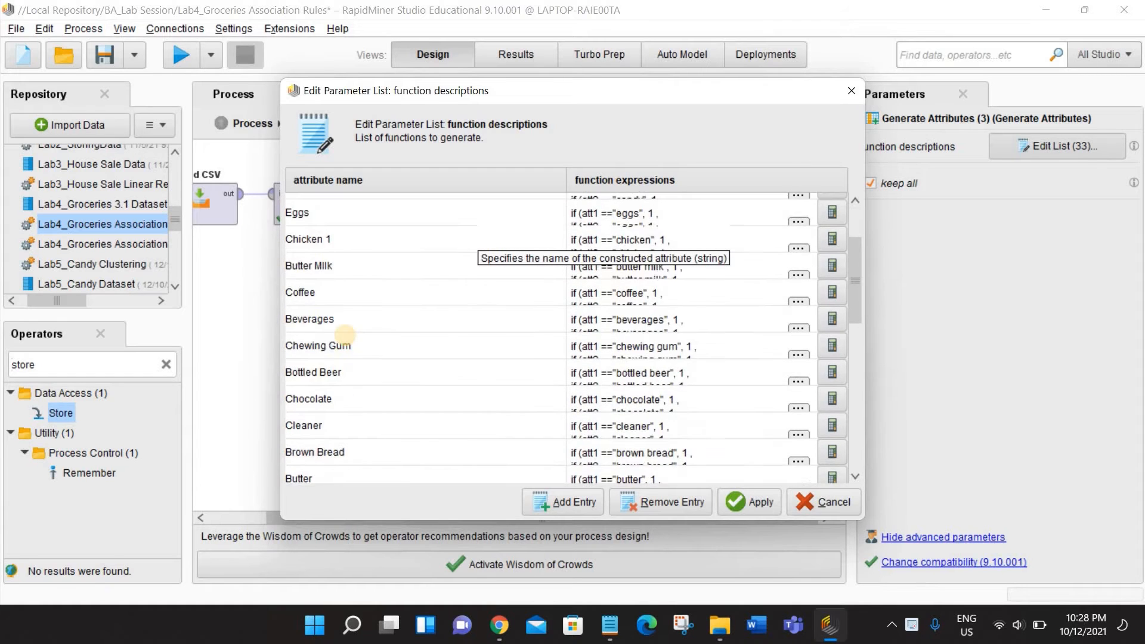
scroll(340, 453, "down", 3)
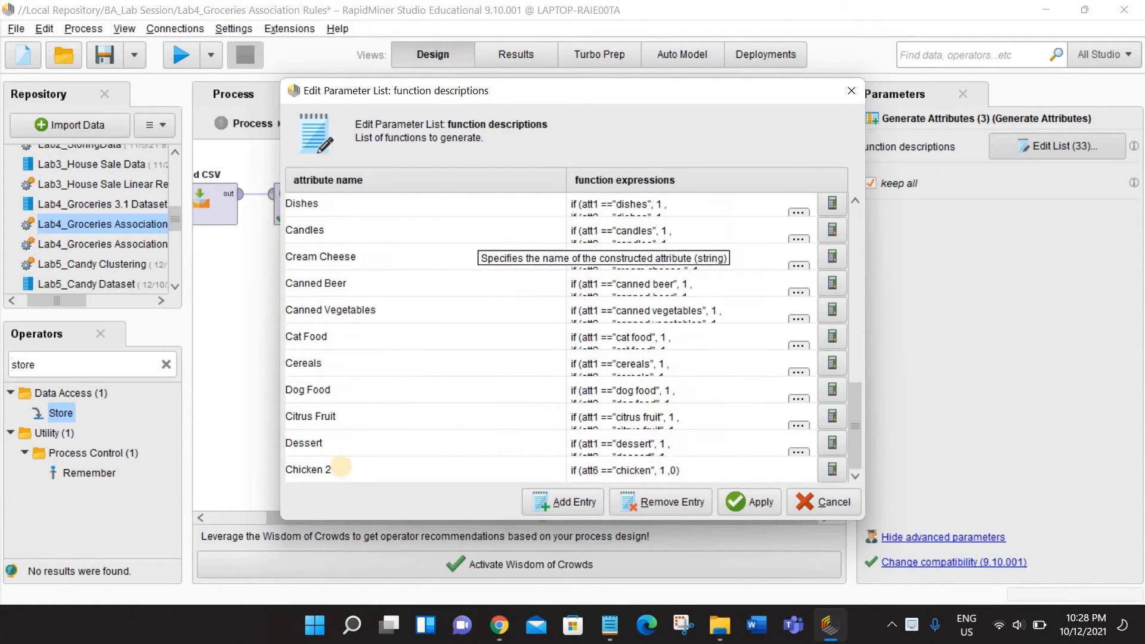
left_click(851, 91)
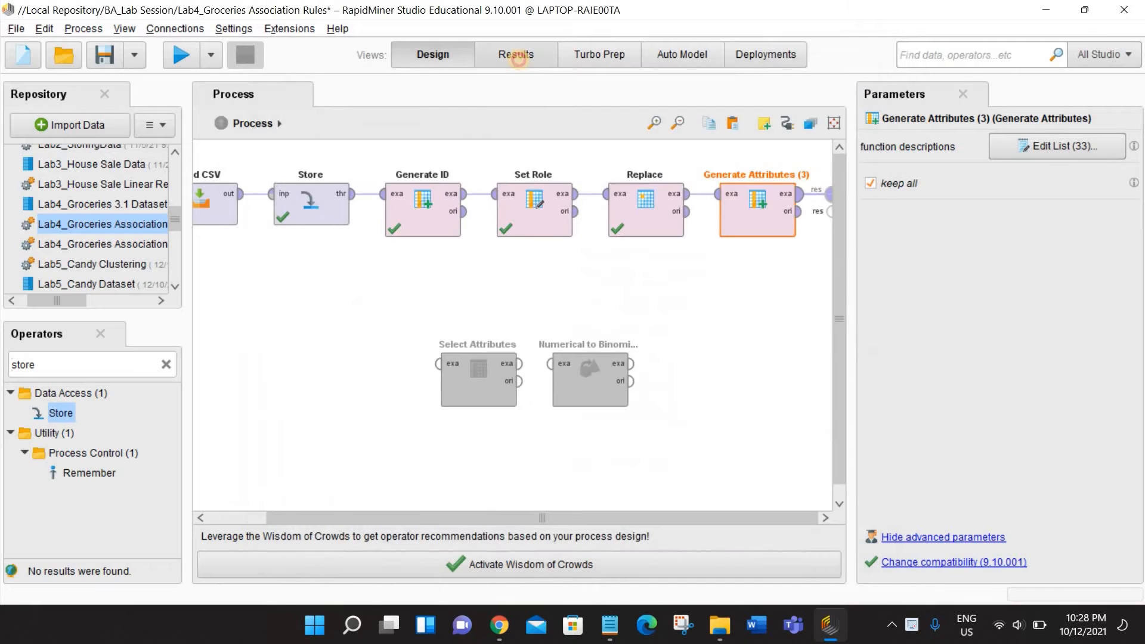
- Examine the item values across the rows of the Replace results, especially the att5 and att6 columns
left_click(516, 55)
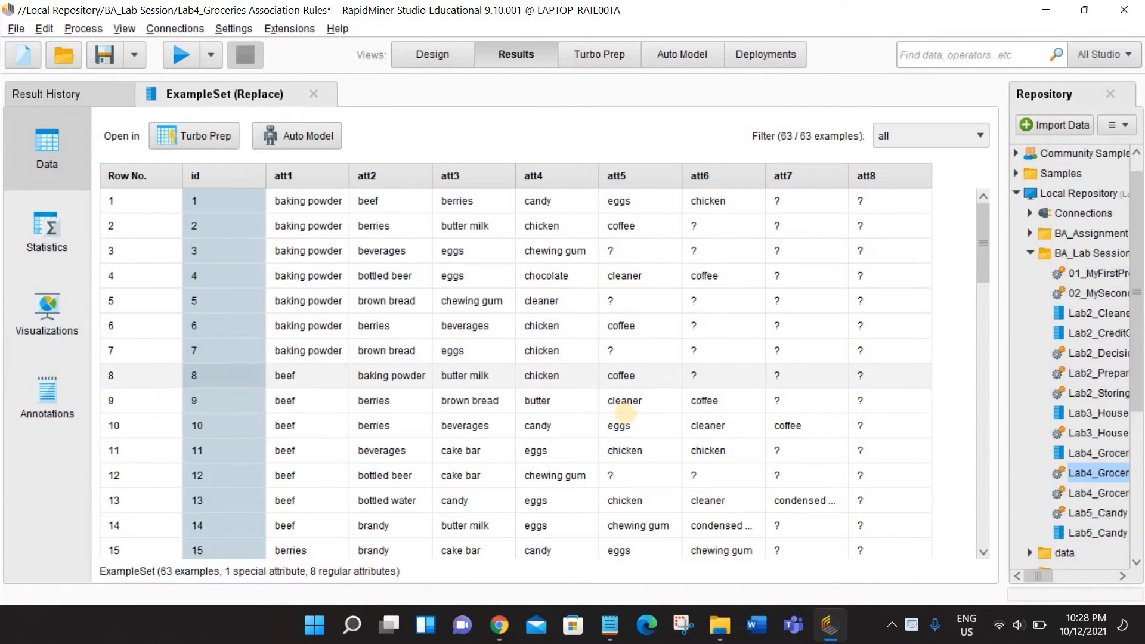
scroll(632, 435, "down", 5)
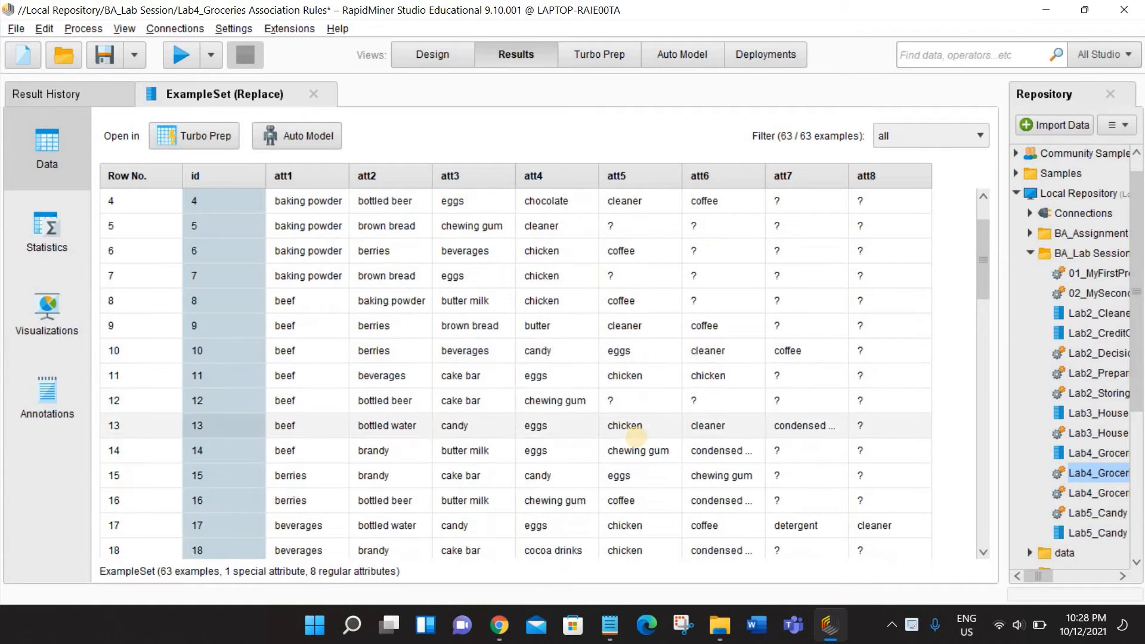
scroll(636, 437, "down", 9)
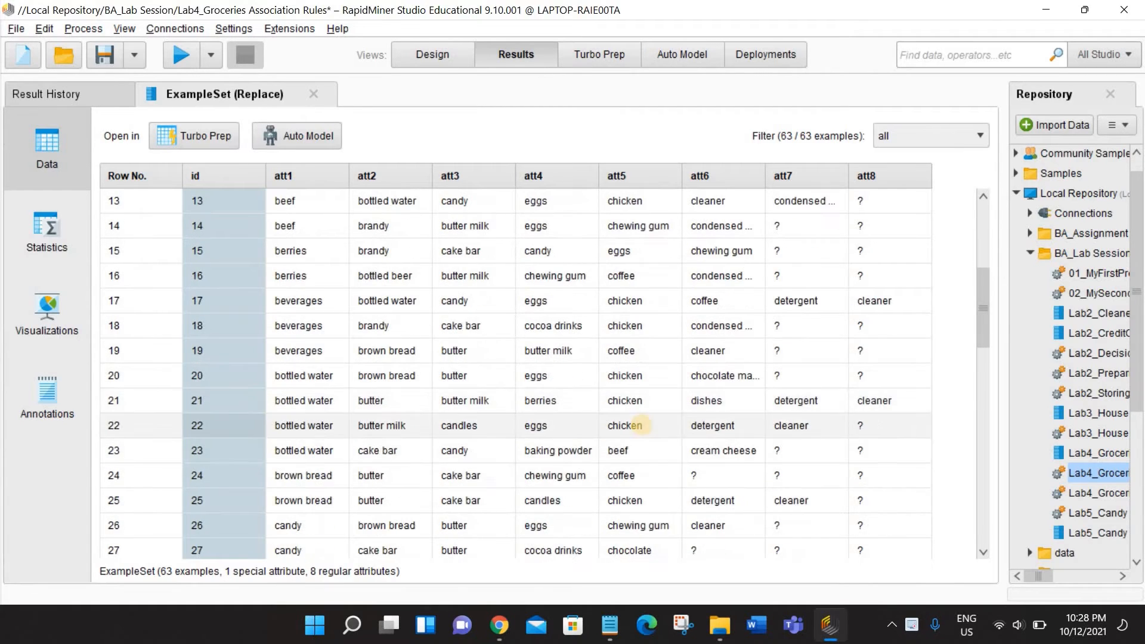
scroll(644, 432, "down", 1)
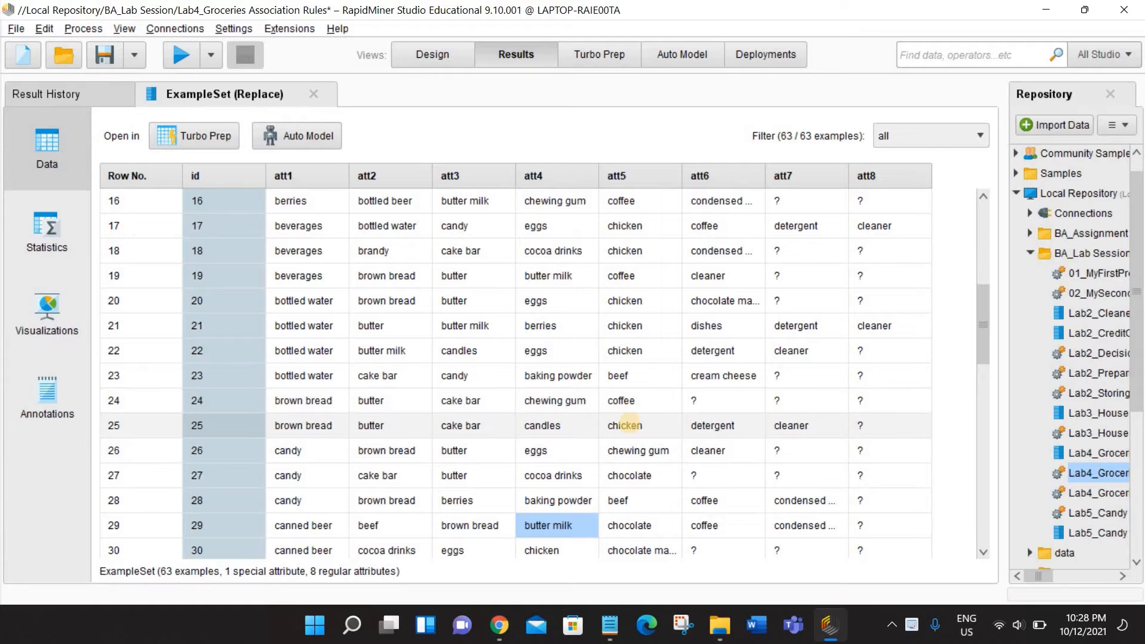
scroll(629, 424, "down", 1)
scroll(632, 425, "down", 10)
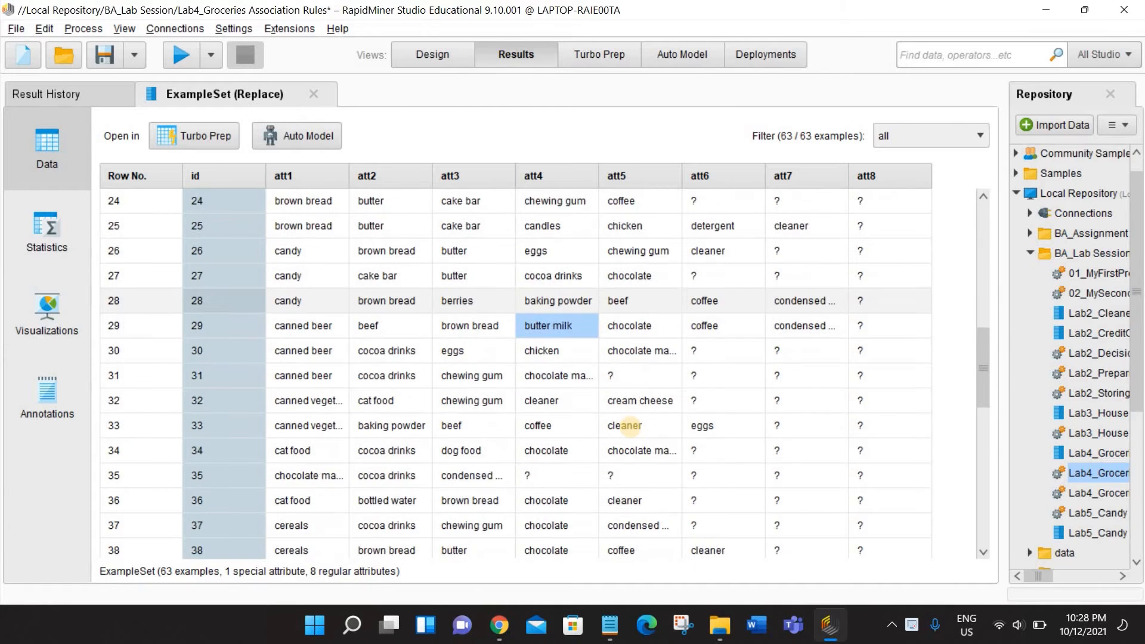
scroll(626, 421, "down", 6)
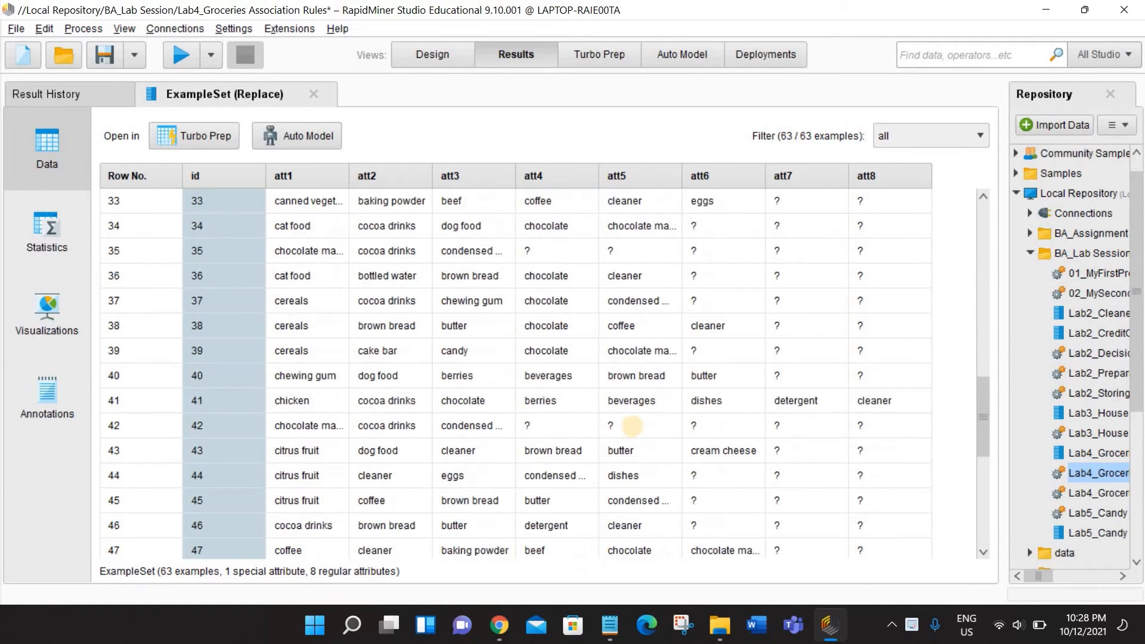
scroll(631, 400, "down", 4)
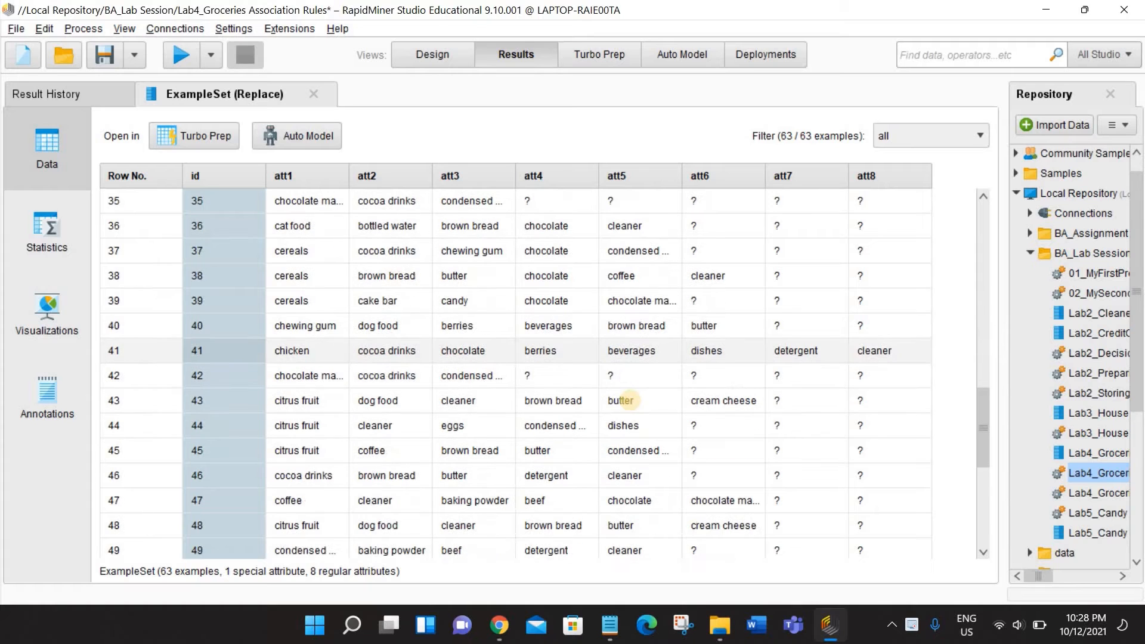
scroll(683, 384, "up", 6)
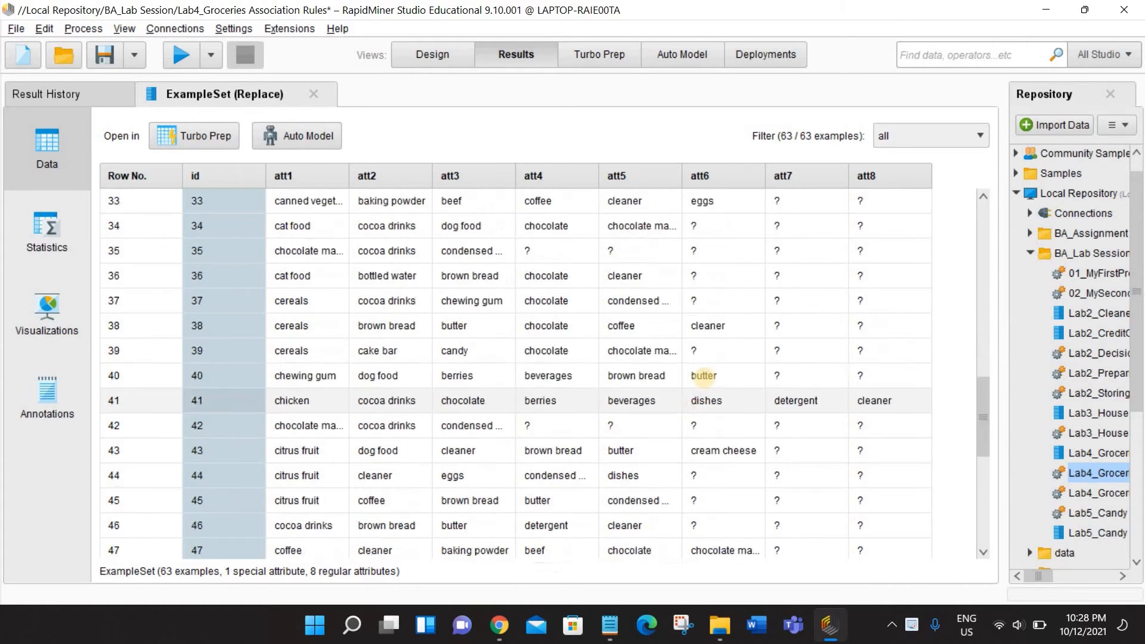
scroll(705, 377, "up", 4)
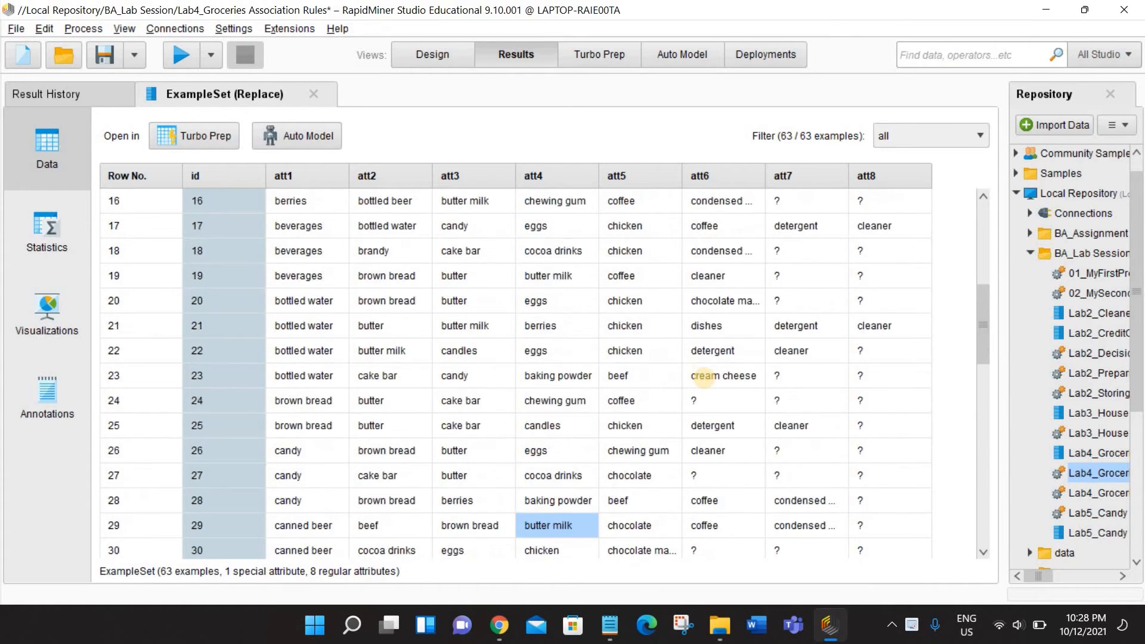
- Inspect the Chicken 2 expression in the function descriptions of Generate Attributes (3) and close the expression editor and list with both applied
scroll(705, 376, "up", 1)
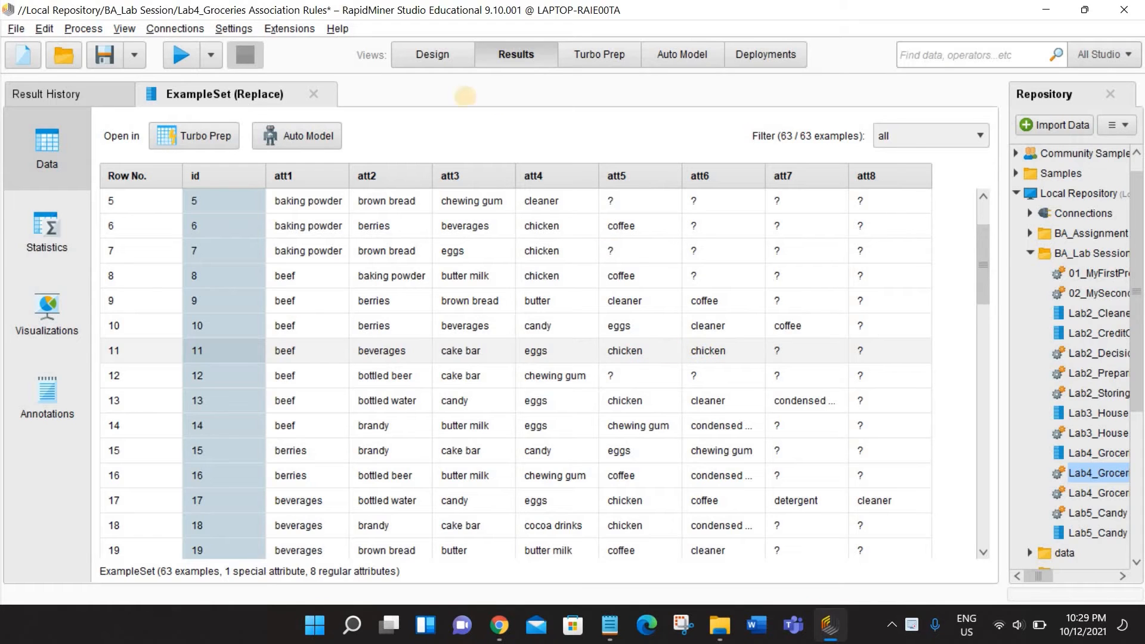
left_click(432, 54)
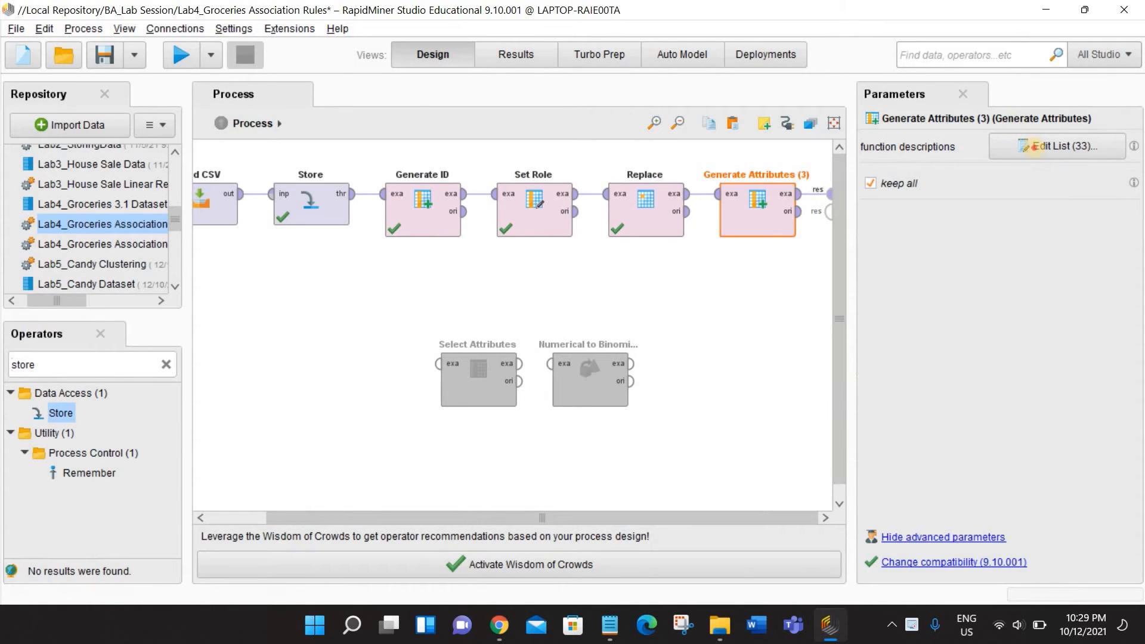
left_click(1034, 146)
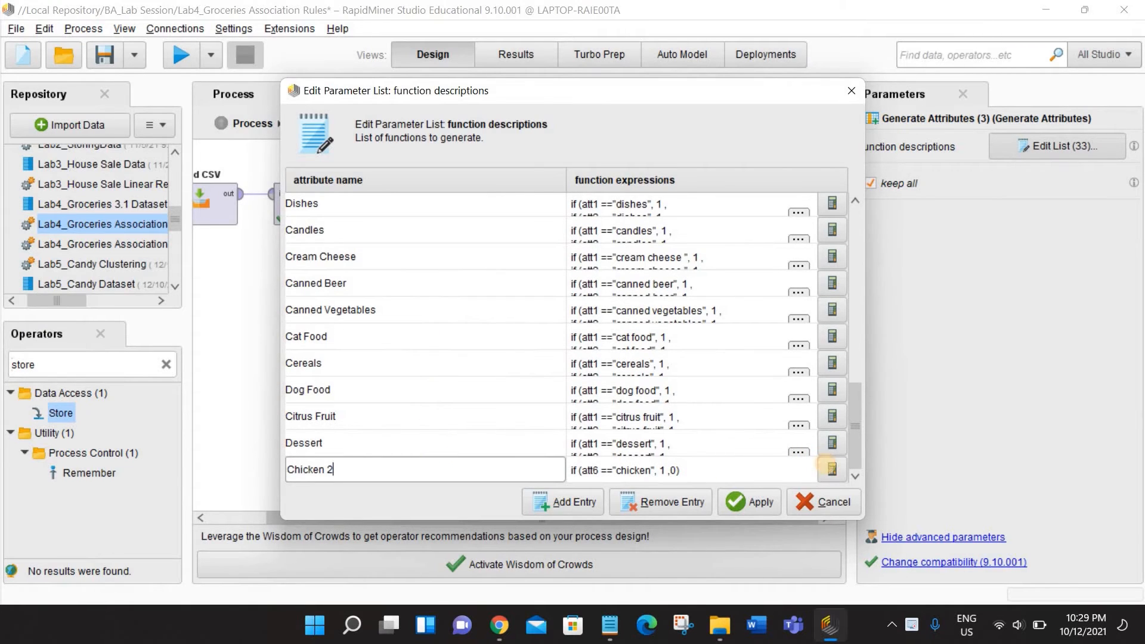
left_click(831, 468)
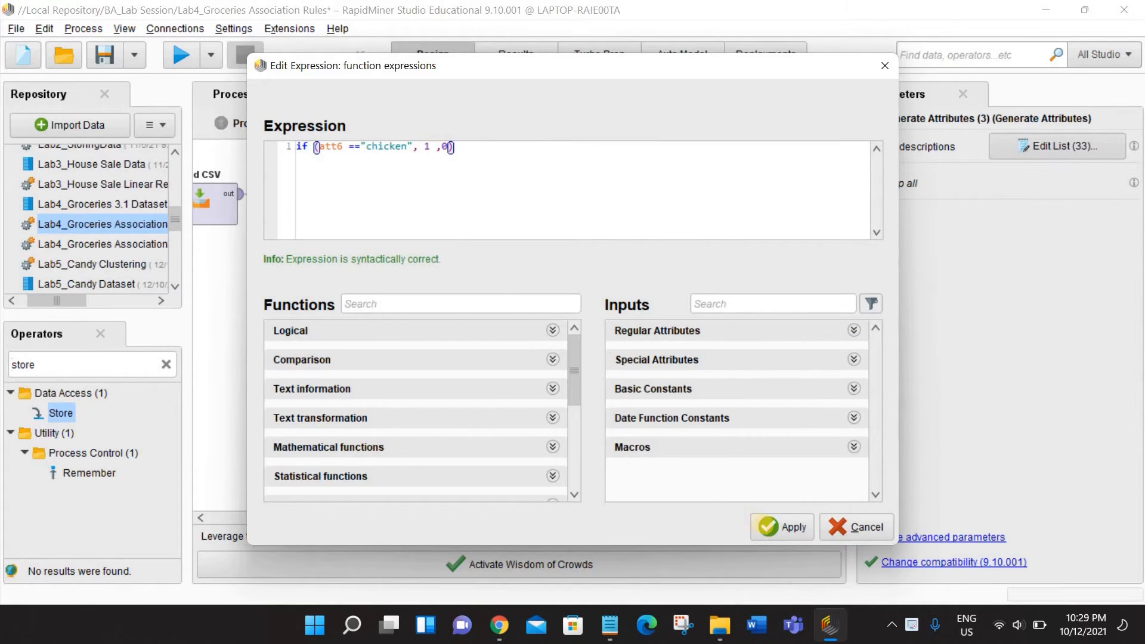
left_click(775, 527)
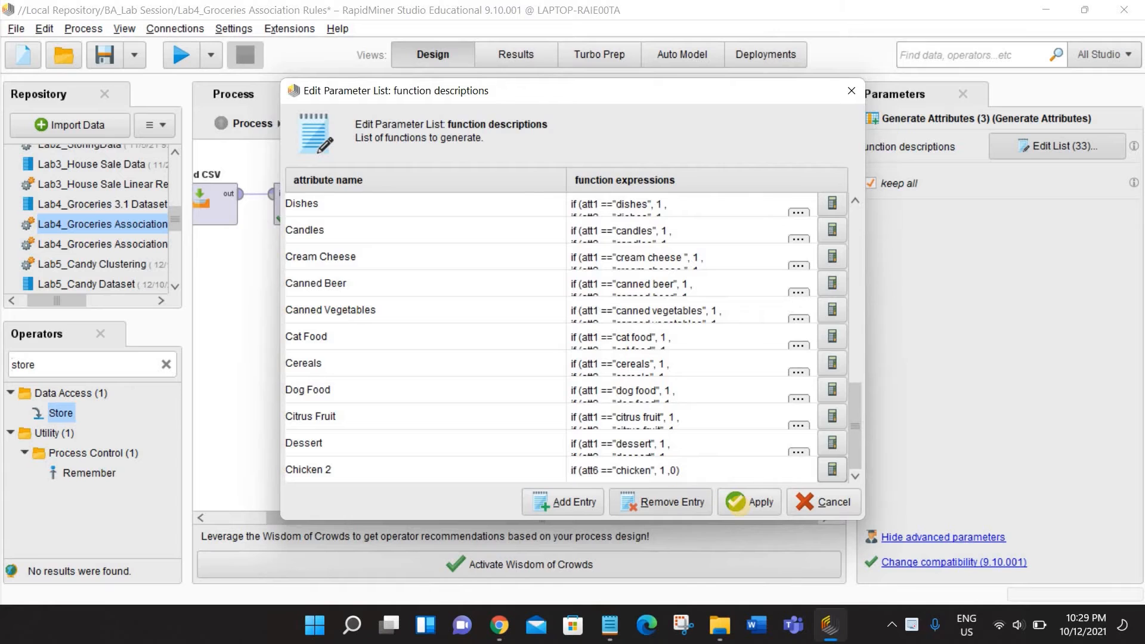
left_click(749, 501)
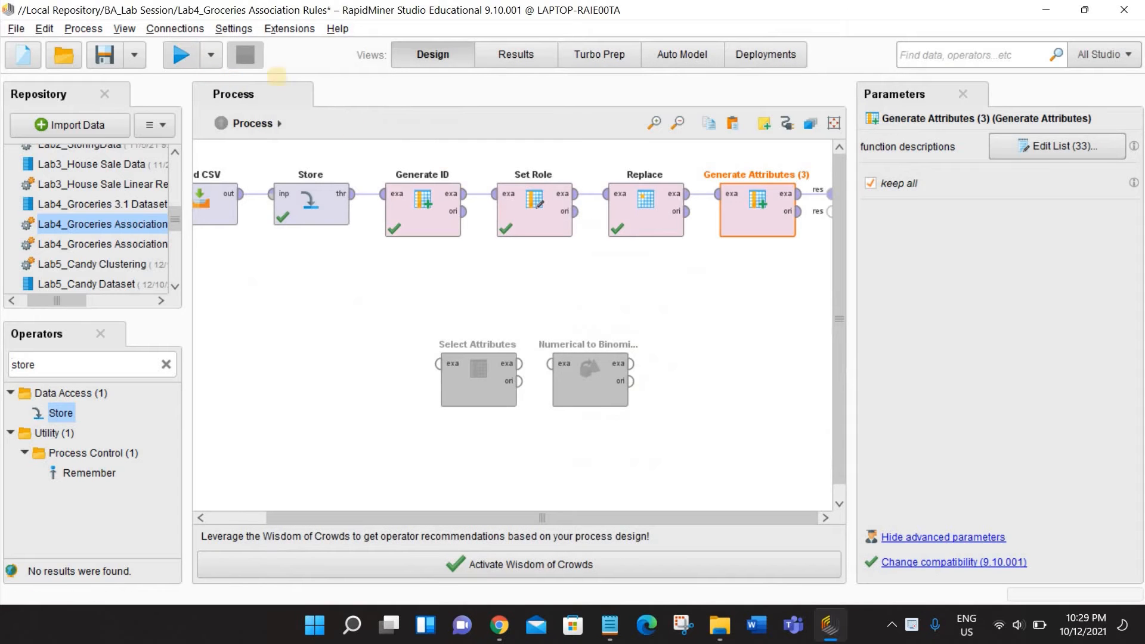
- Run the process and move the Baking Powder column between id and att1 in the results table
left_click(181, 55)
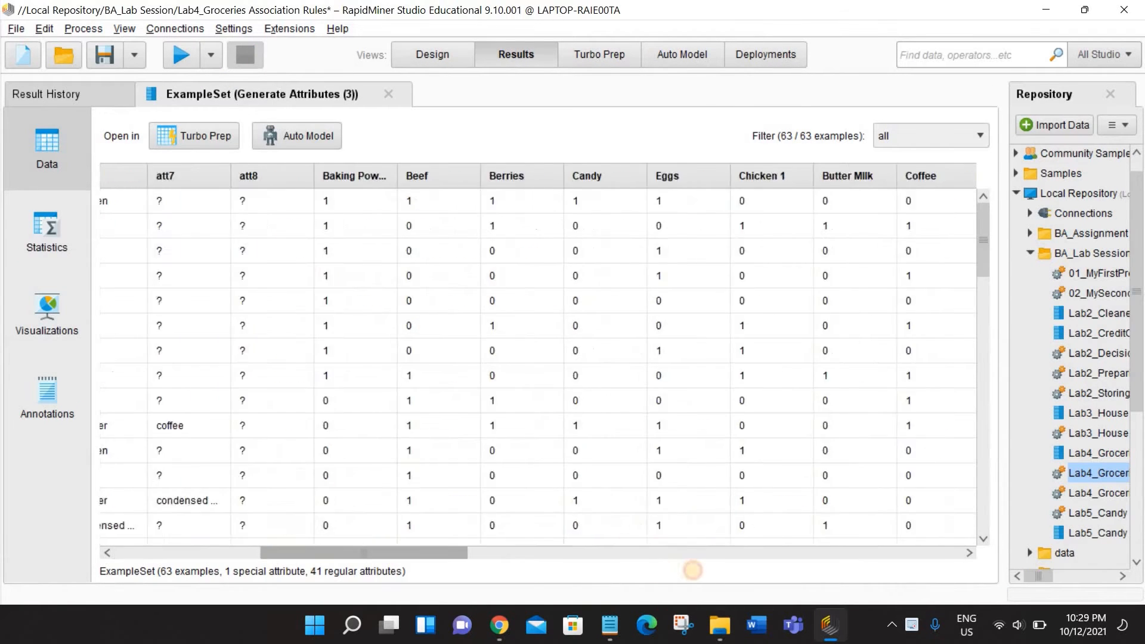
left_click_drag(692, 570, 447, 558)
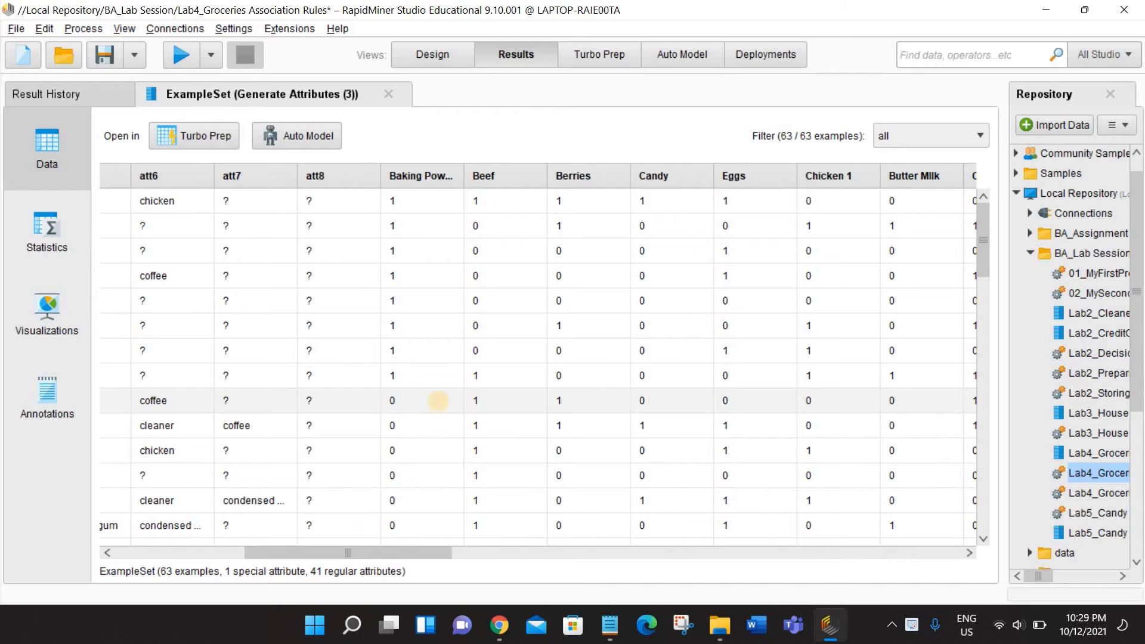
left_click_drag(420, 176, 56, 189)
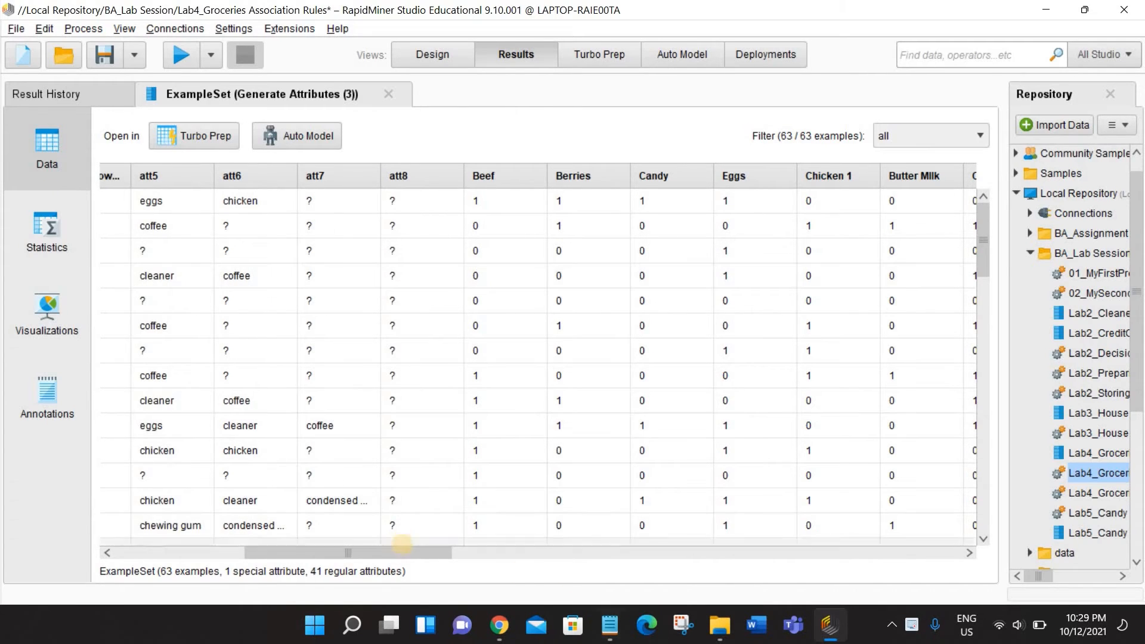
left_click_drag(402, 543, 275, 543)
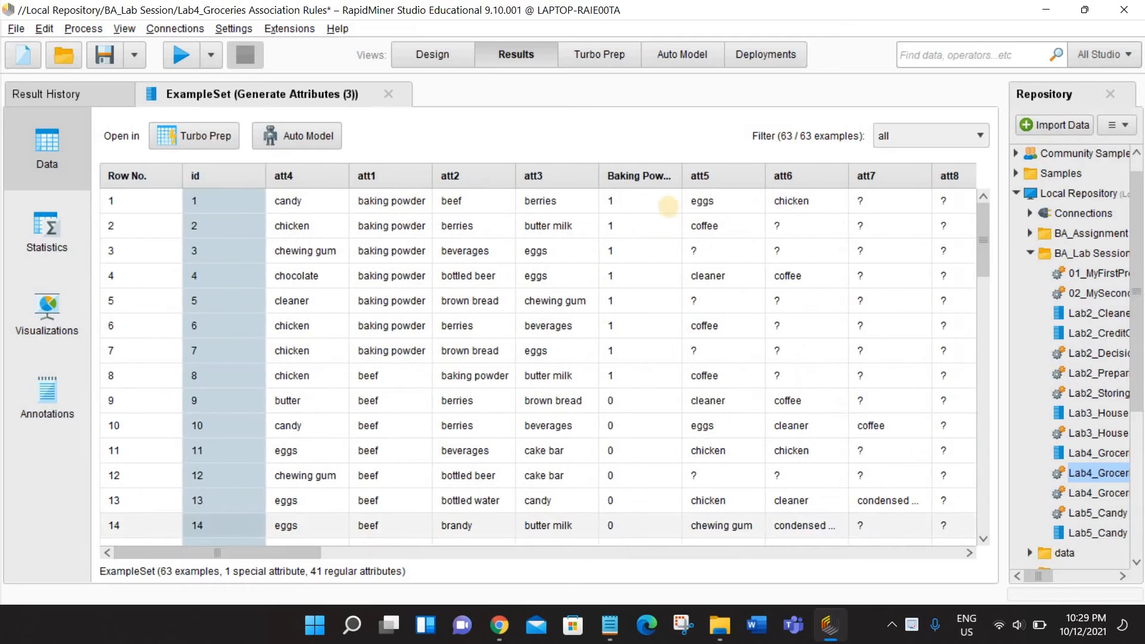
mouse_move(638, 176)
left_mouse_down()
mouse_move(369, 175)
mouse_move(620, 176)
left_mouse_up()
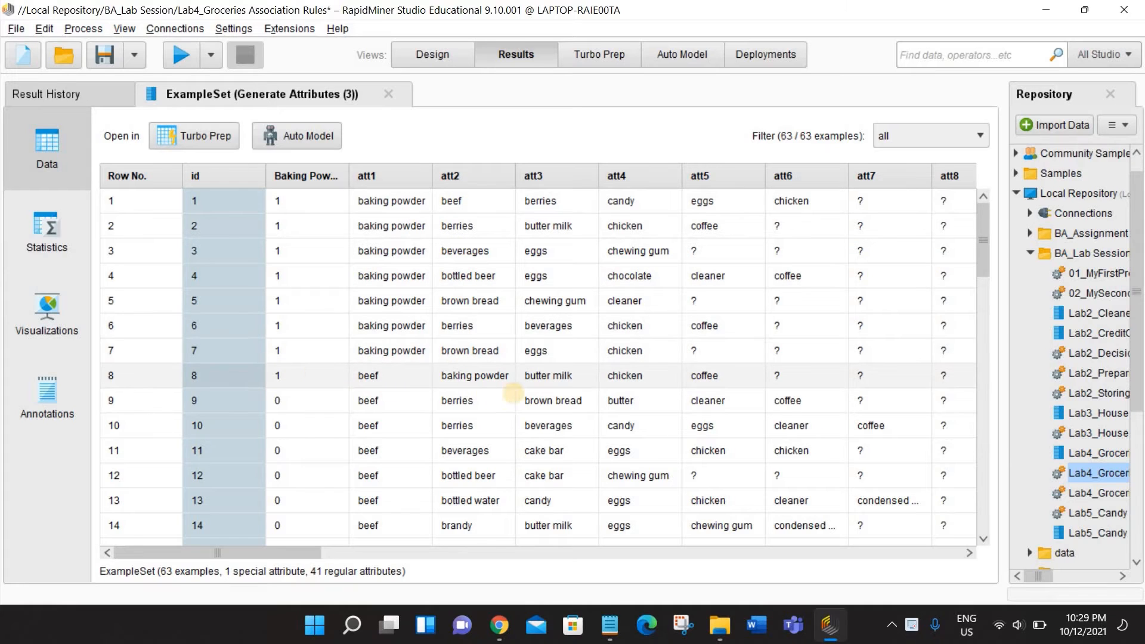
- Compare the Baking Powder flags with the att1 to att8 items across the rows, especially rows 8, 23 and 28
left_click(477, 378)
left_click(330, 375)
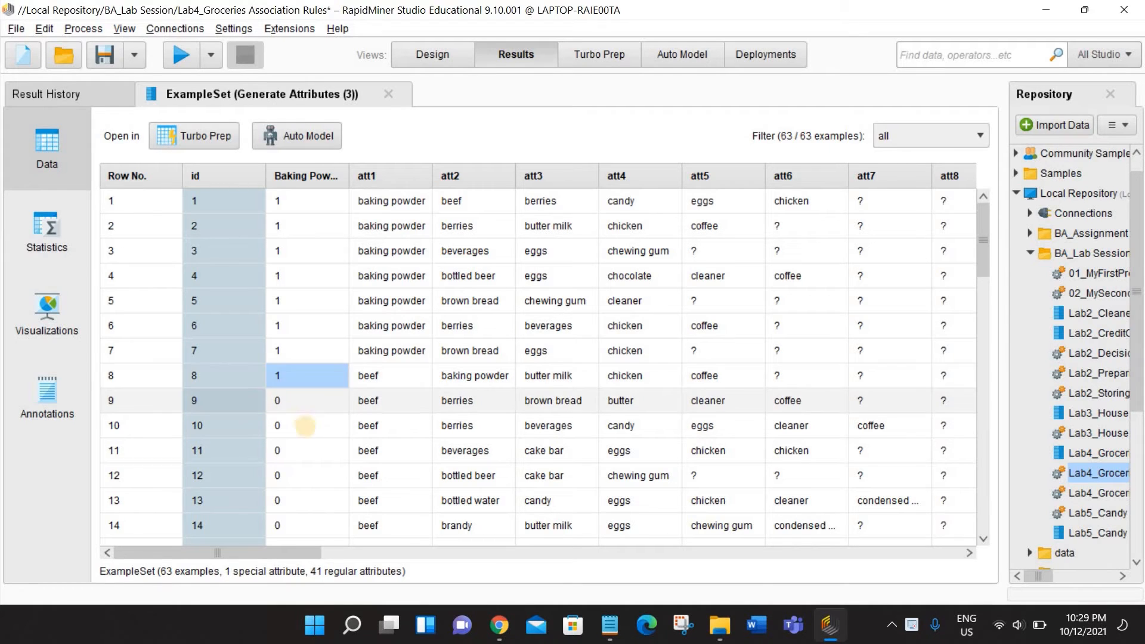
scroll(327, 475, "down", 5)
scroll(295, 475, "up", 1)
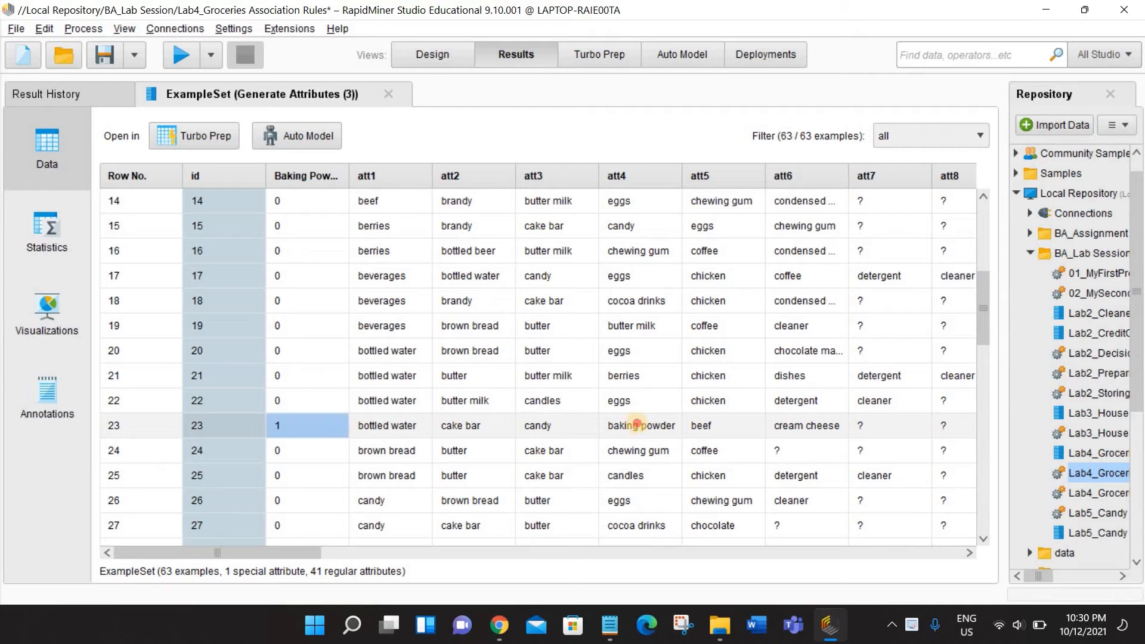
left_click(637, 425)
scroll(322, 463, "down", 2)
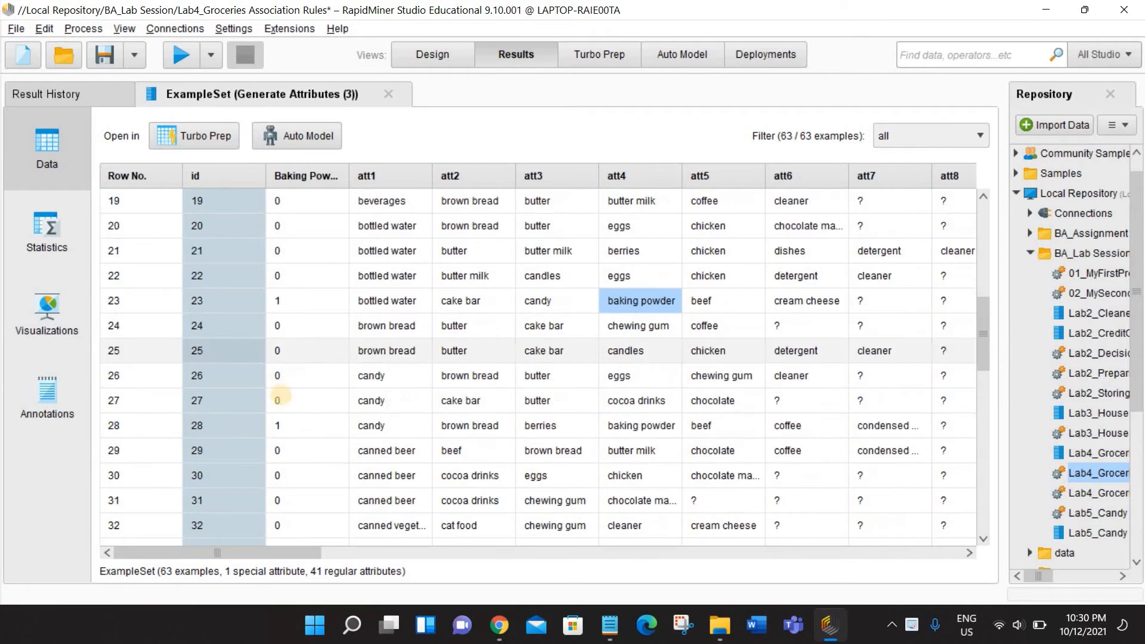
left_click(287, 418)
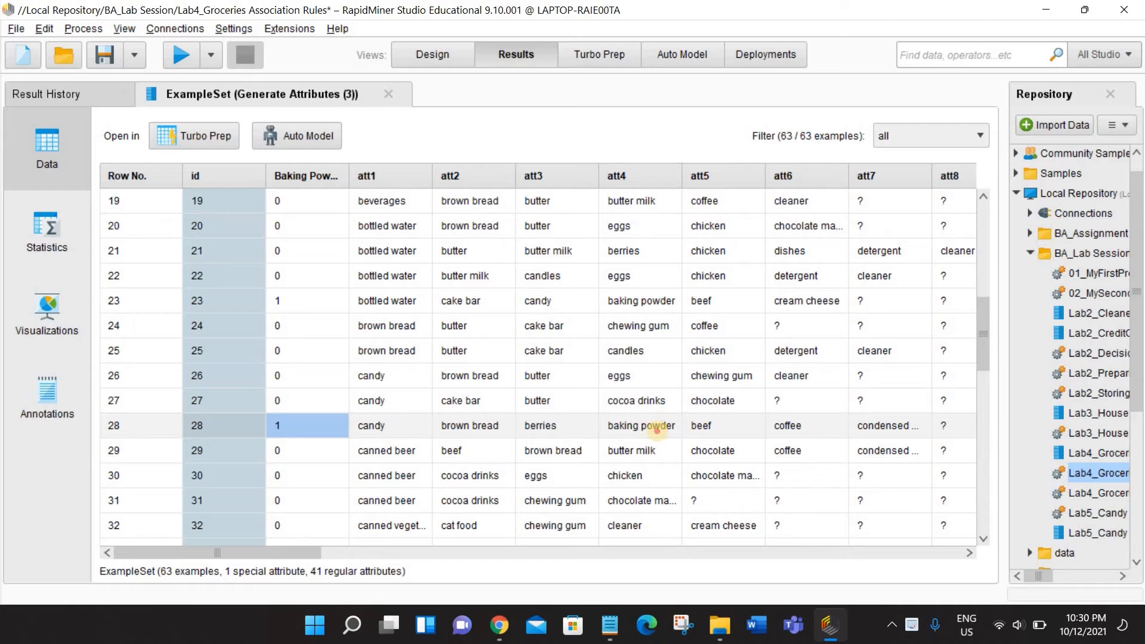
left_click(646, 434)
scroll(646, 437, "down", 2)
scroll(351, 254, "up", 8)
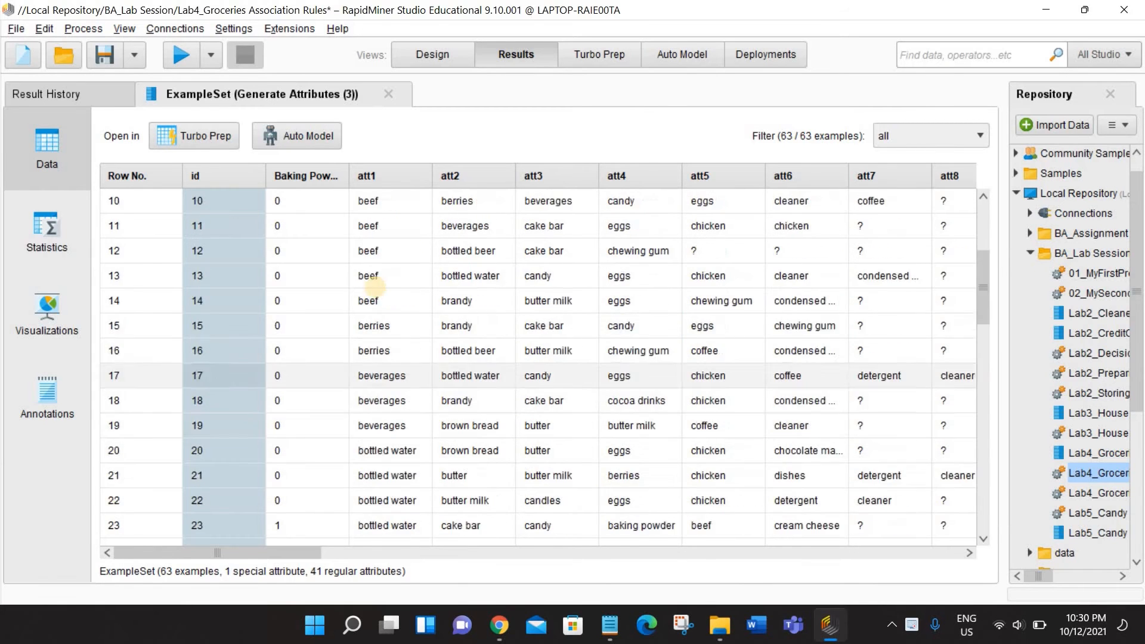
scroll(351, 254, "up", 1)
- Move the Baking Powder column back behind att8 and review the original att columns beside the generated item columns
left_click_drag(304, 175, 965, 219)
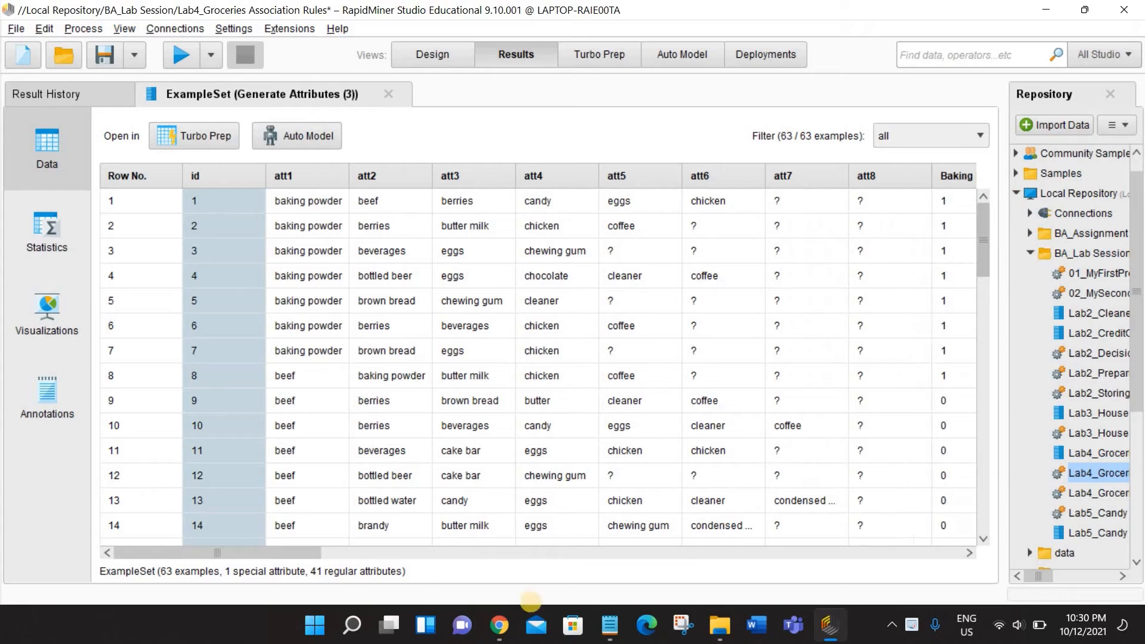
left_click_drag(283, 557, 370, 555)
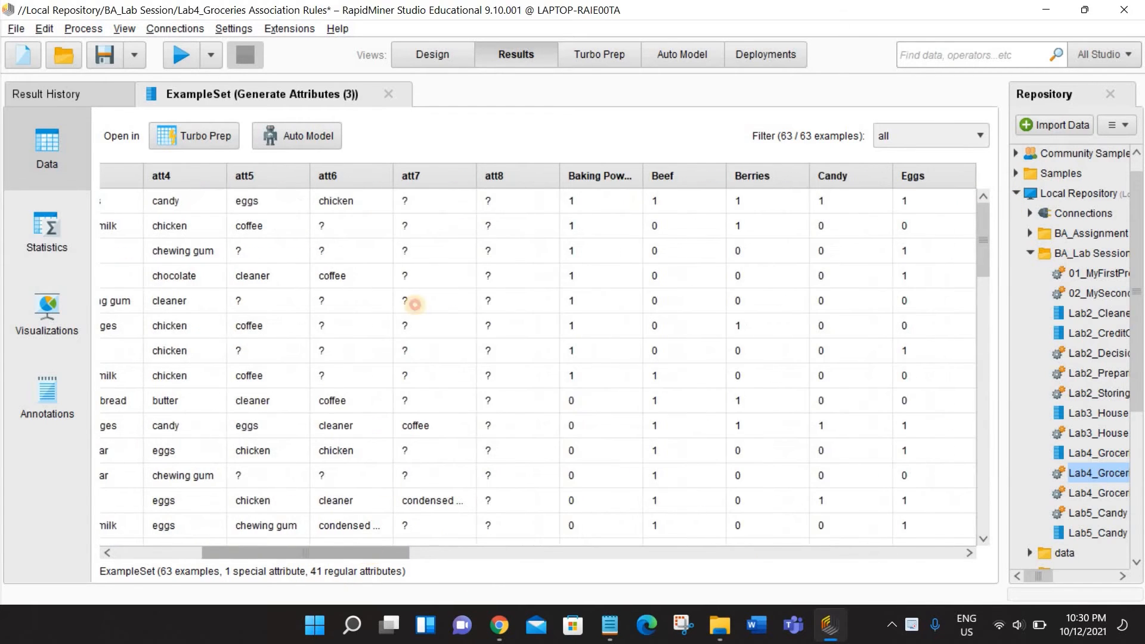
left_click(446, 59)
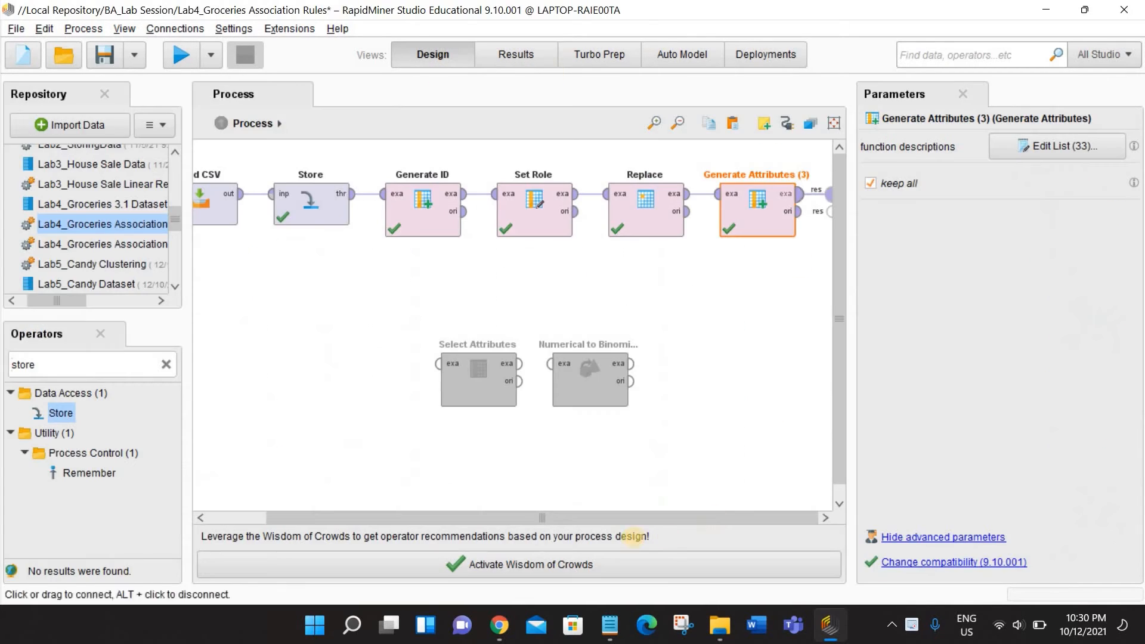
left_click(516, 54)
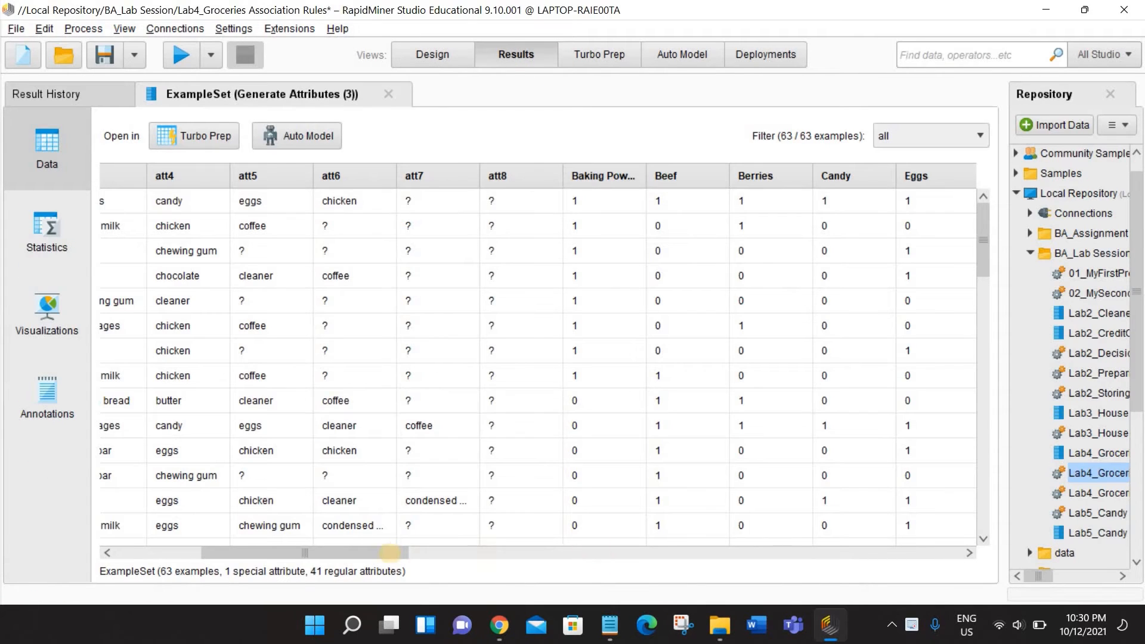
mouse_move(322, 553)
left_mouse_down()
mouse_move(308, 558)
mouse_move(465, 571)
mouse_move(322, 560)
left_mouse_up()
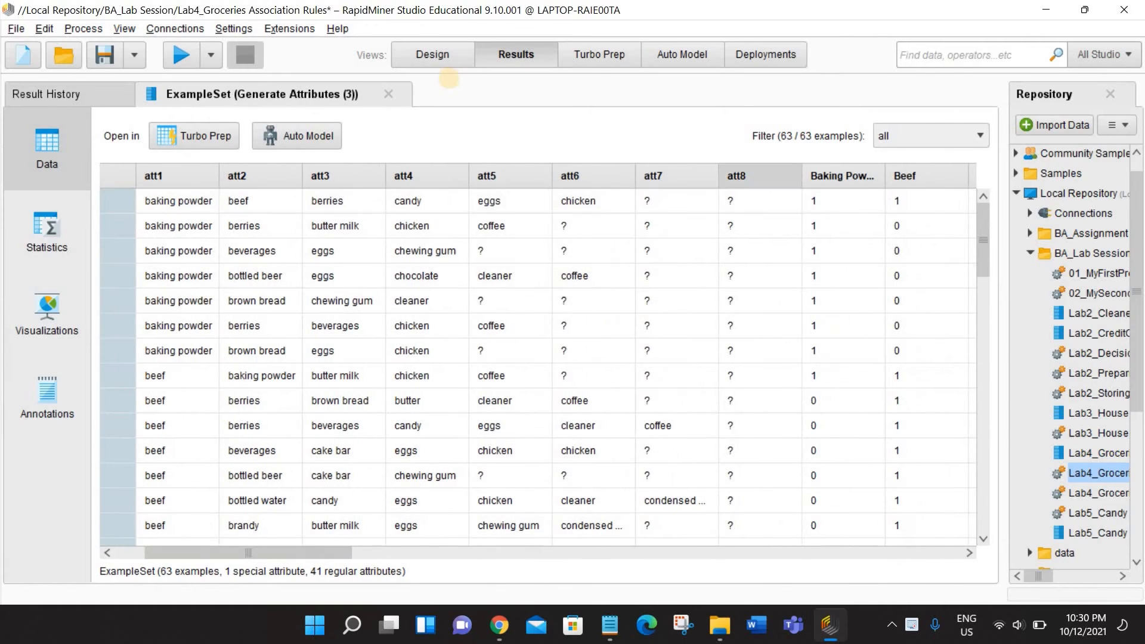
- Place the disabled Select Attributes operator directly after Generate Attributes (3) in the process and enable it
left_click(433, 54)
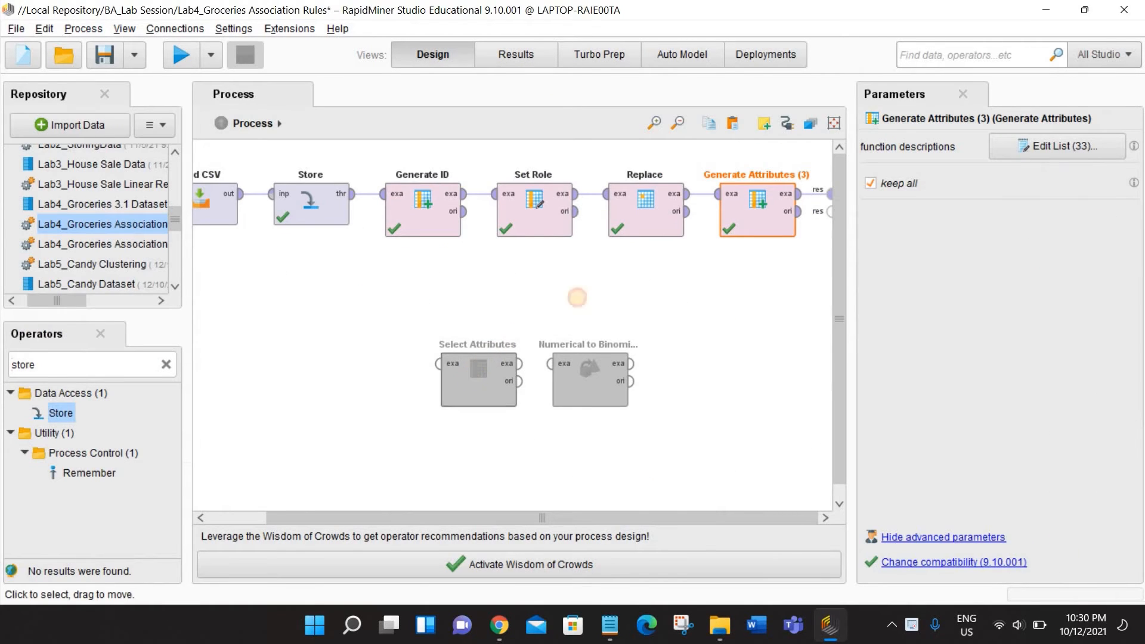
left_click_drag(471, 374, 800, 215)
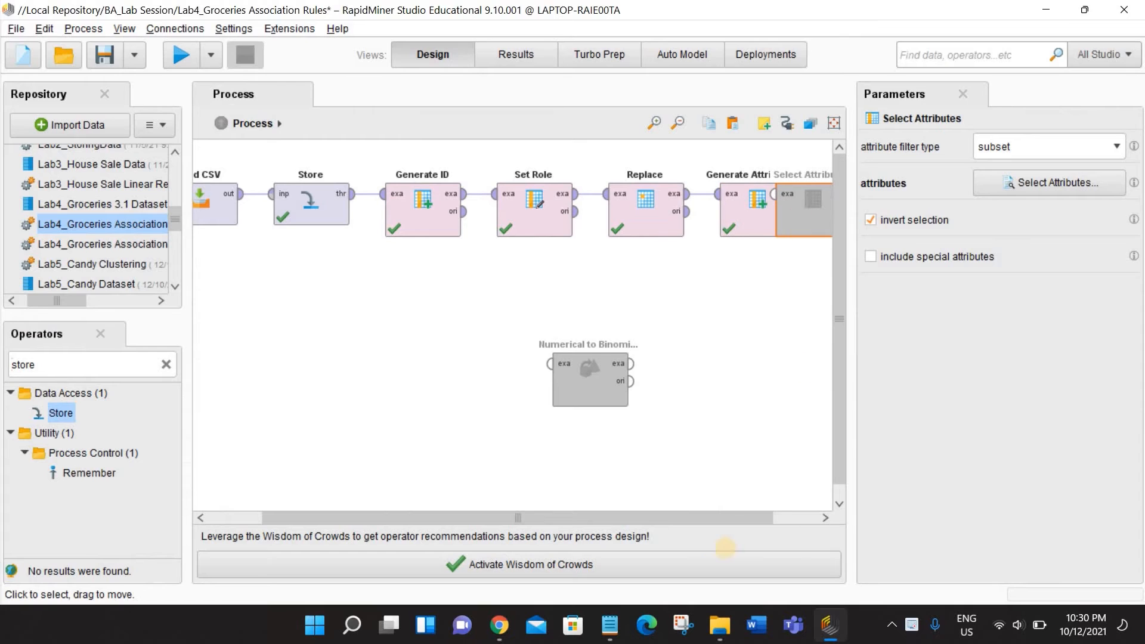
left_click_drag(744, 516, 824, 376)
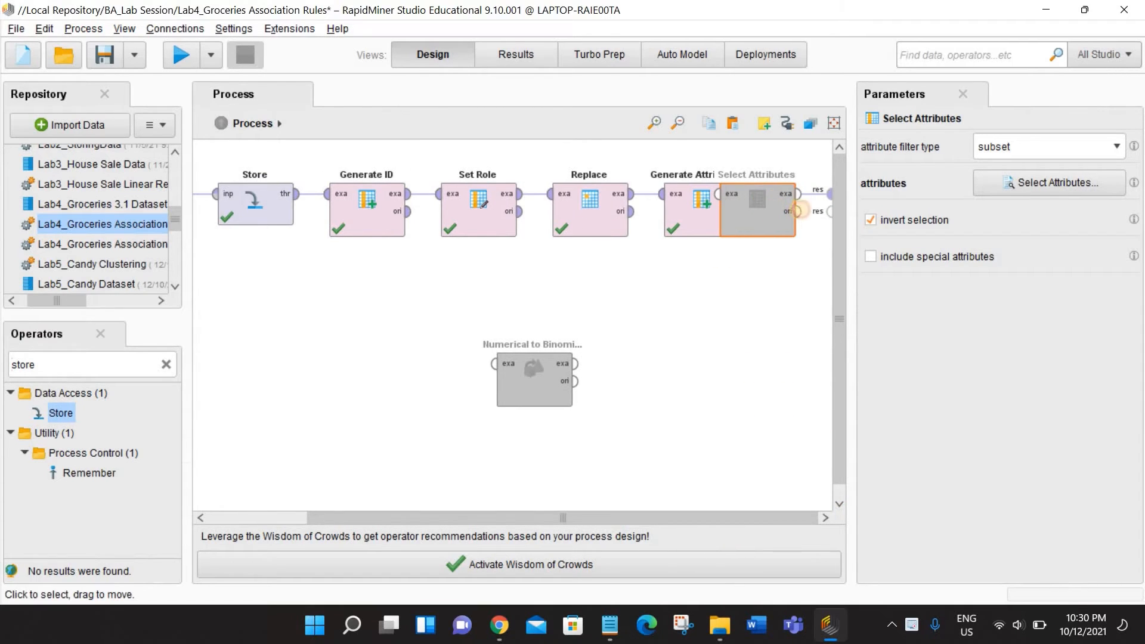
left_click_drag(801, 209, 803, 209)
left_click_drag(729, 516, 782, 513)
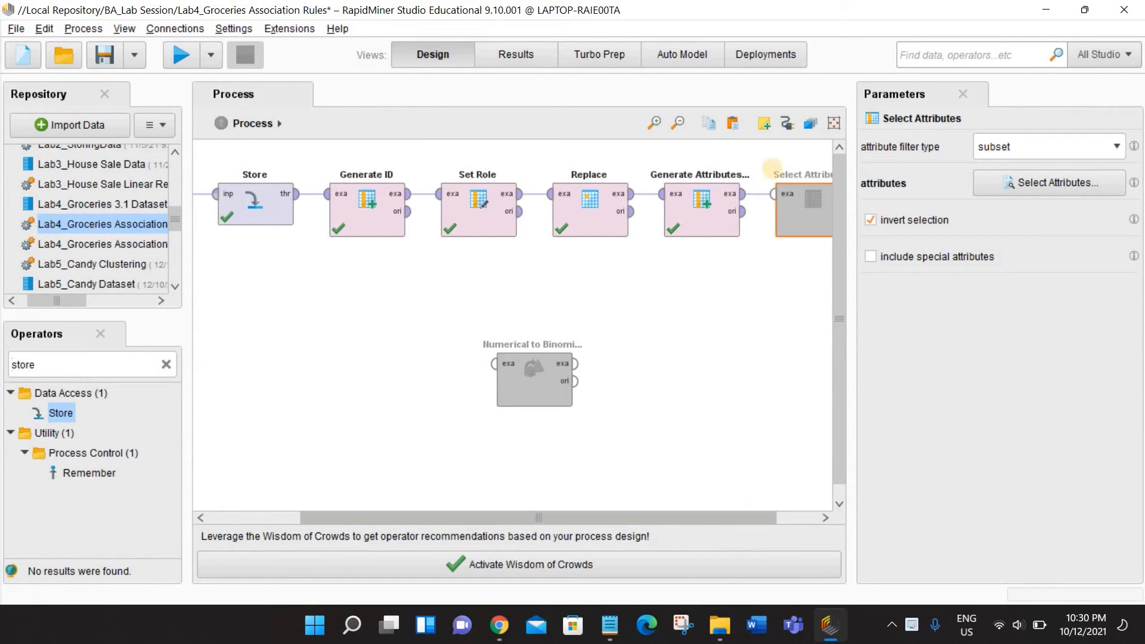
right_click(768, 192)
left_click(796, 224)
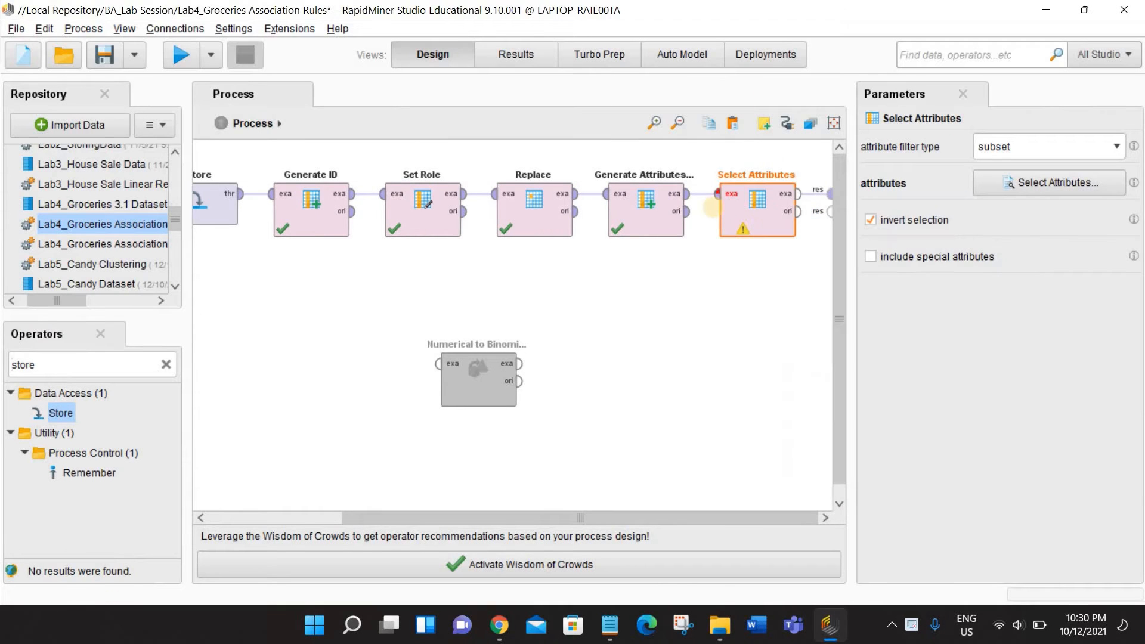
- Connect Select Attributes between Generate Attributes (3) and the first result port, check its attribute subset, and run the process
left_click_drag(687, 193, 719, 193)
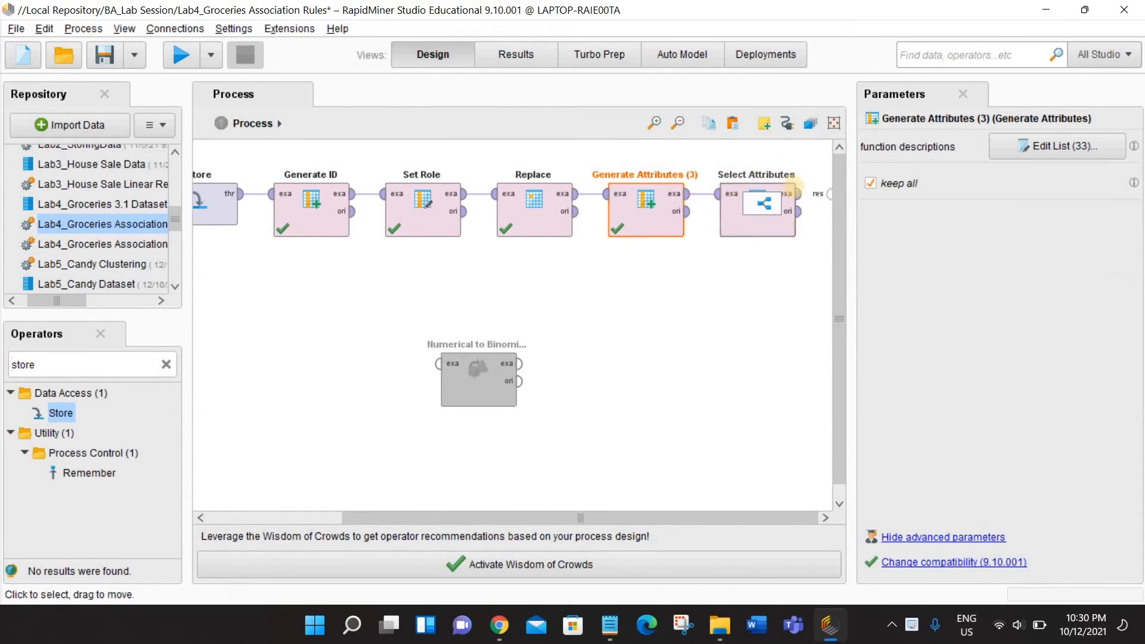
left_click_drag(799, 193, 829, 193)
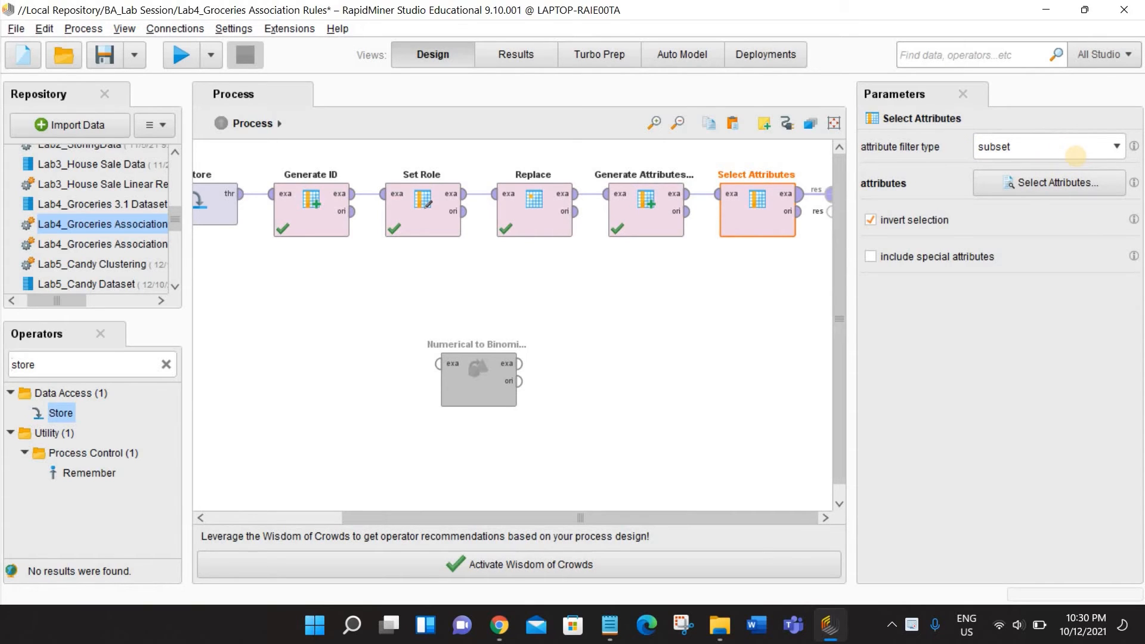
left_click(1076, 178)
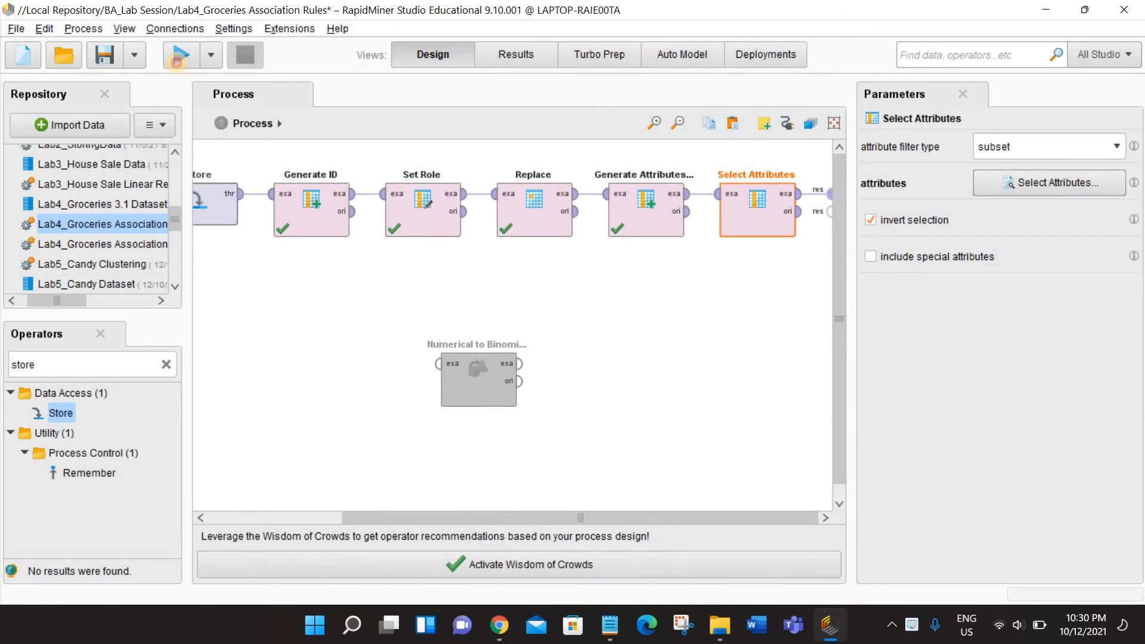
left_click(177, 57)
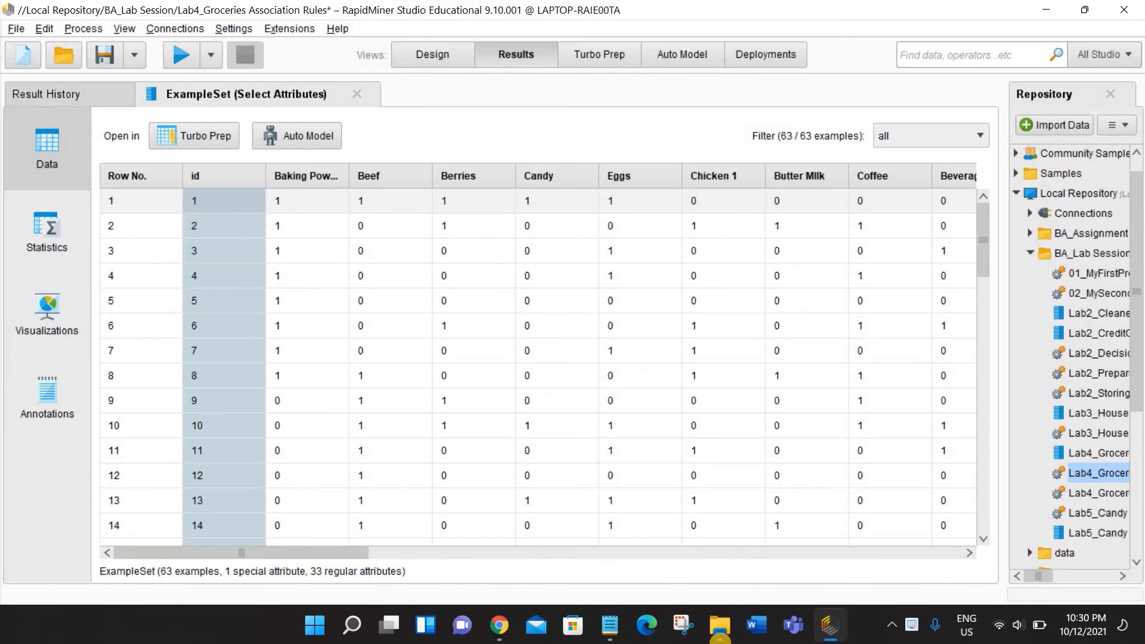
- Switch to Notepad, set its window beside the results table, and compare its semicolon-separated item list with the generated item columns
left_click(609, 624)
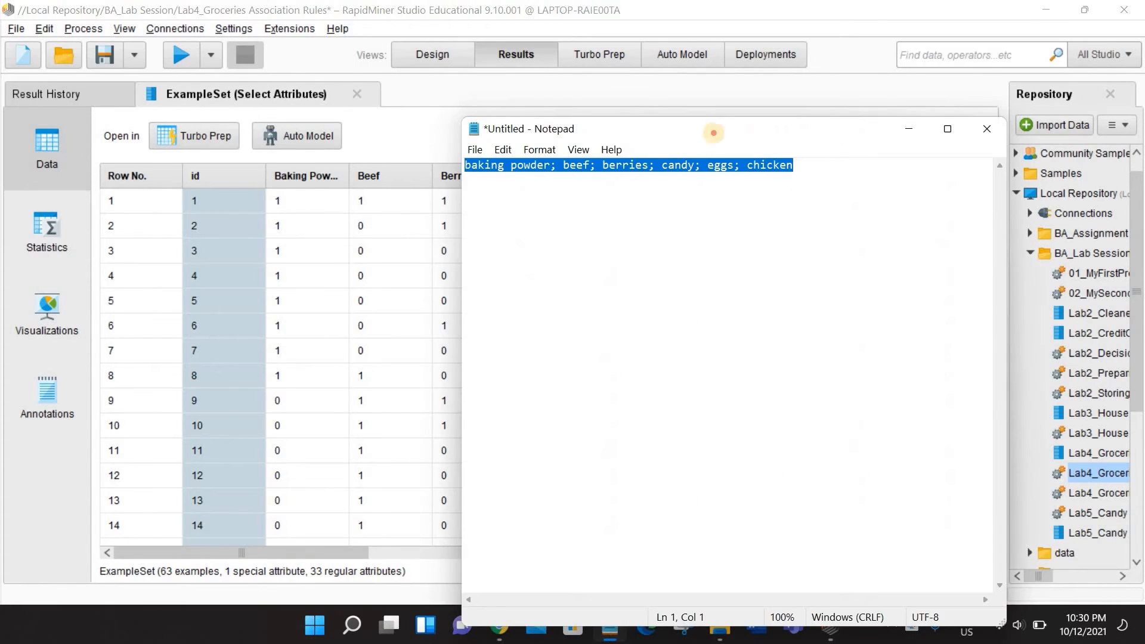
left_click_drag(859, 155, 989, 157)
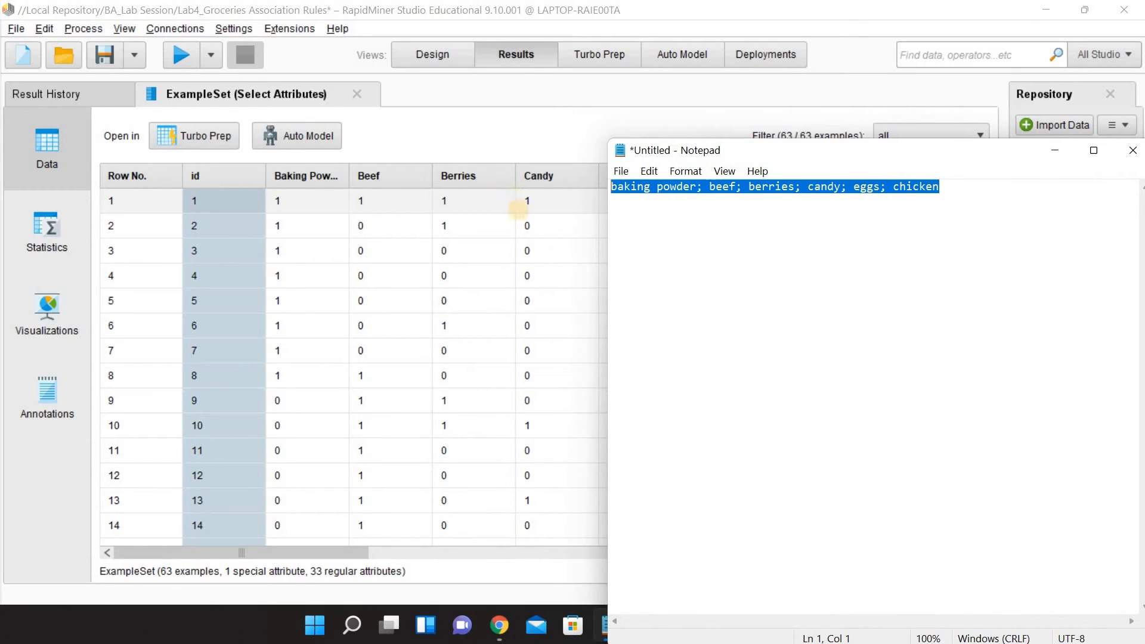
left_click(356, 552)
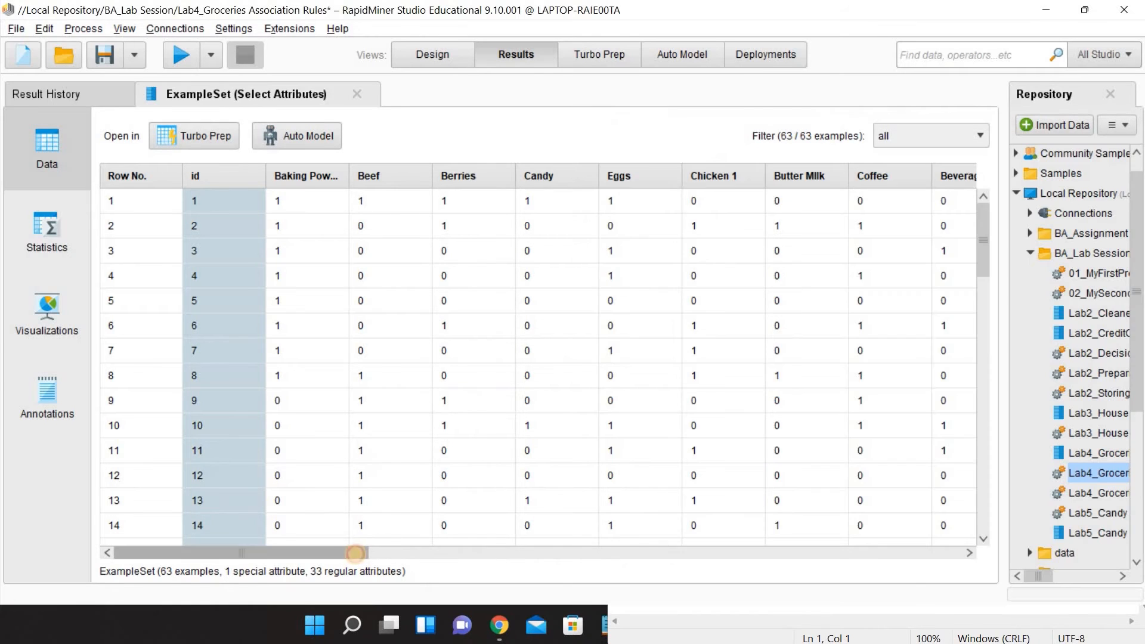
left_click(402, 555)
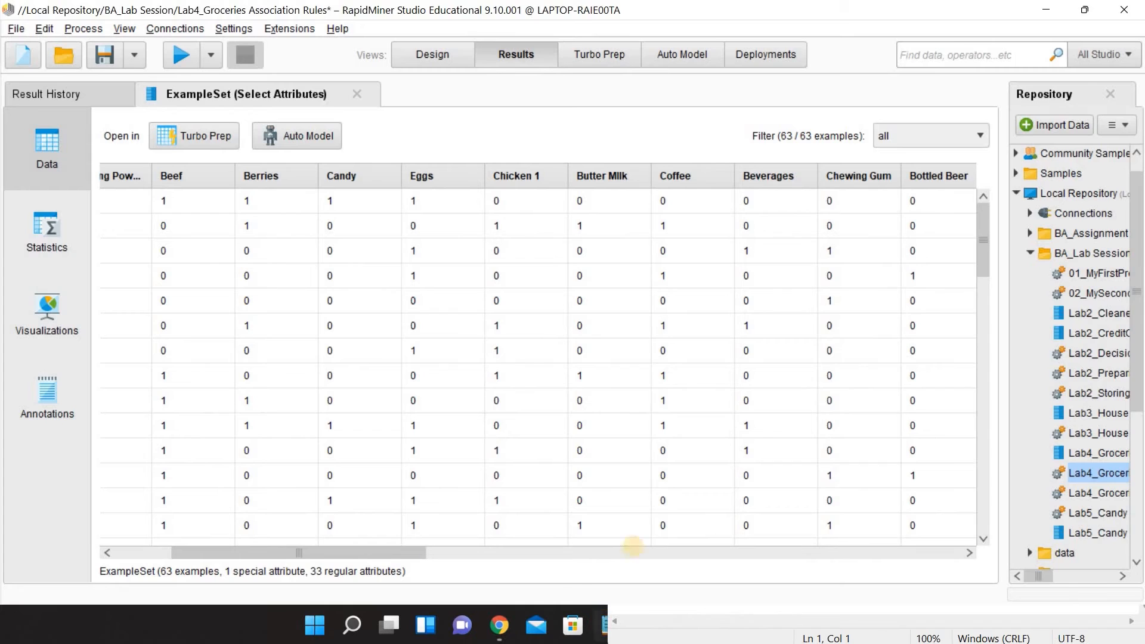
key("alt+Tab")
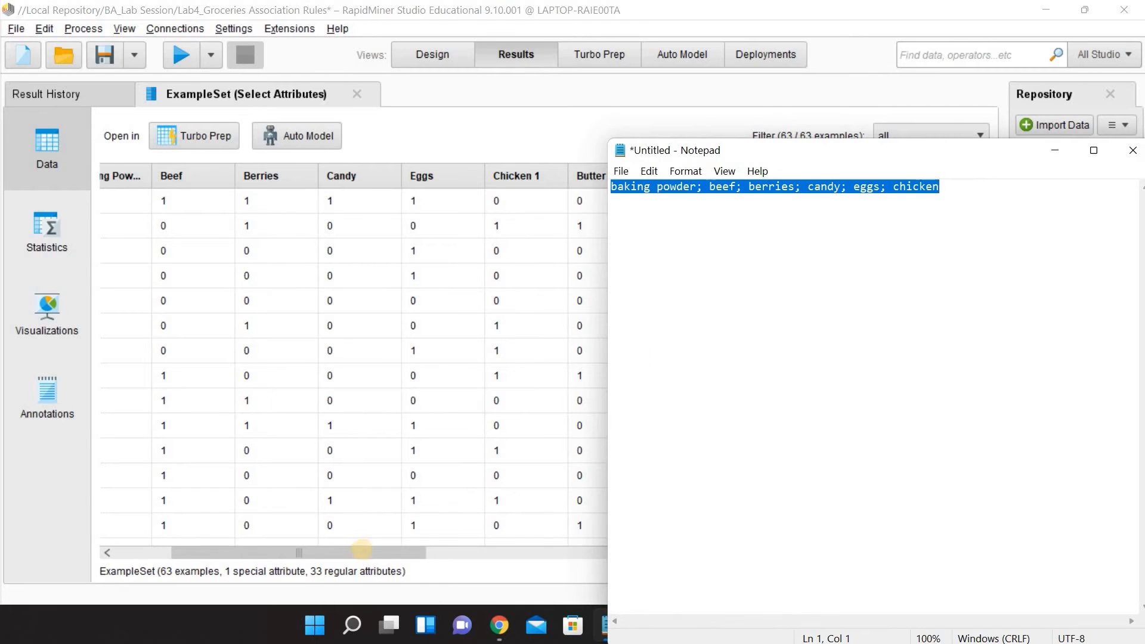
- Review the remaining generated item columns in the results table through Chicken 2, and return to the first columns
left_click(362, 551)
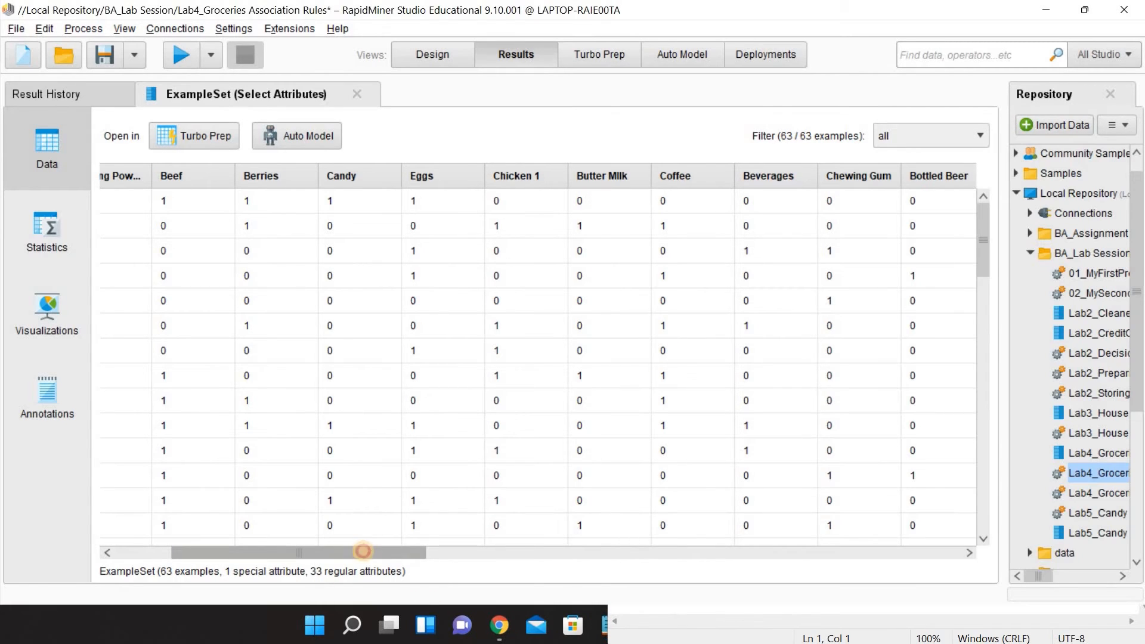
left_click_drag(365, 550, 926, 636)
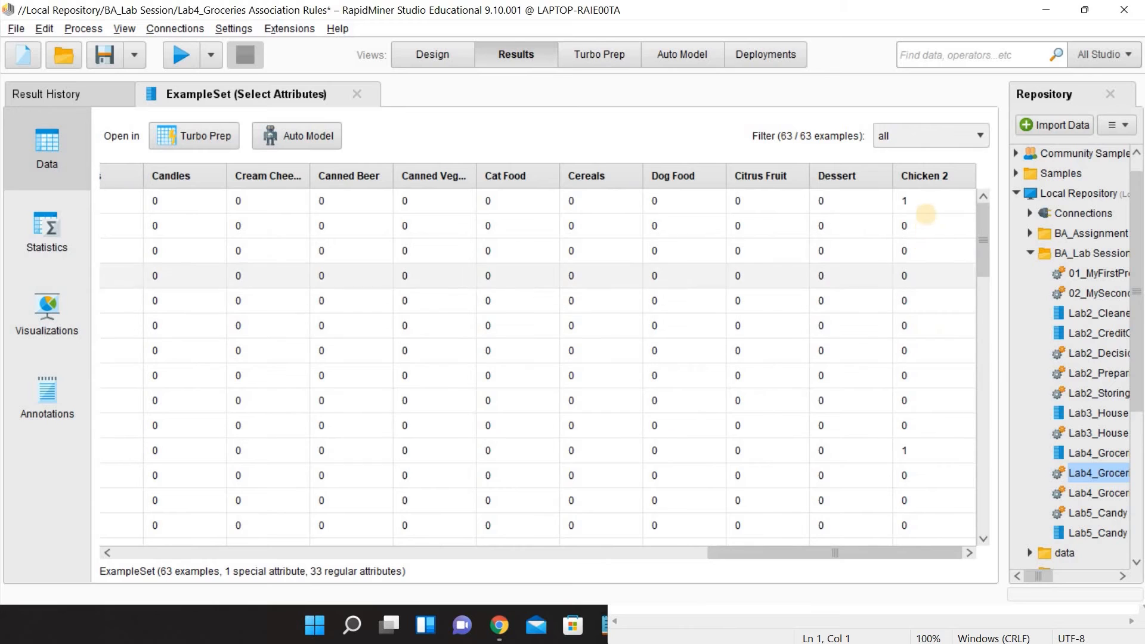
left_click(924, 198)
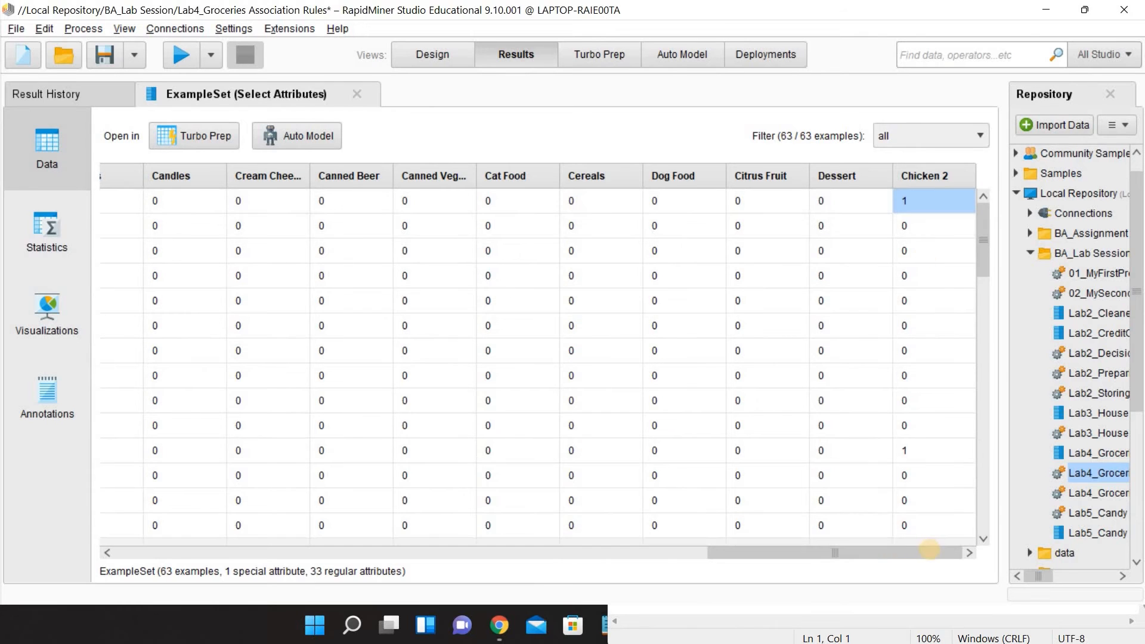
left_click_drag(923, 551, 324, 548)
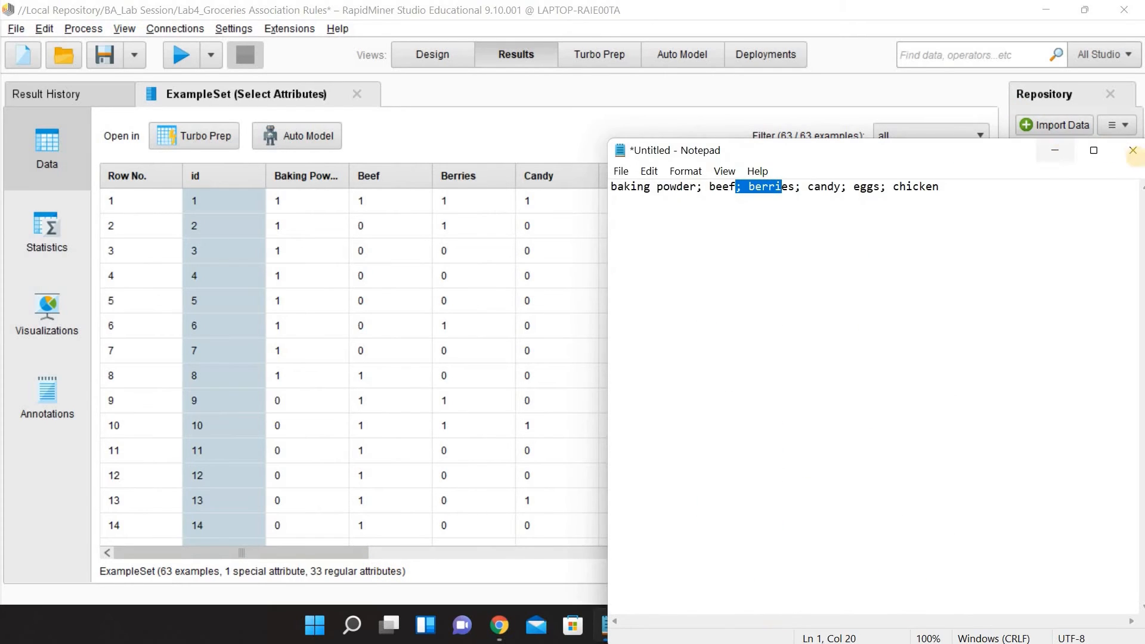
- Close the Notepad item list without saving it and return to the process design
left_click(1133, 150)
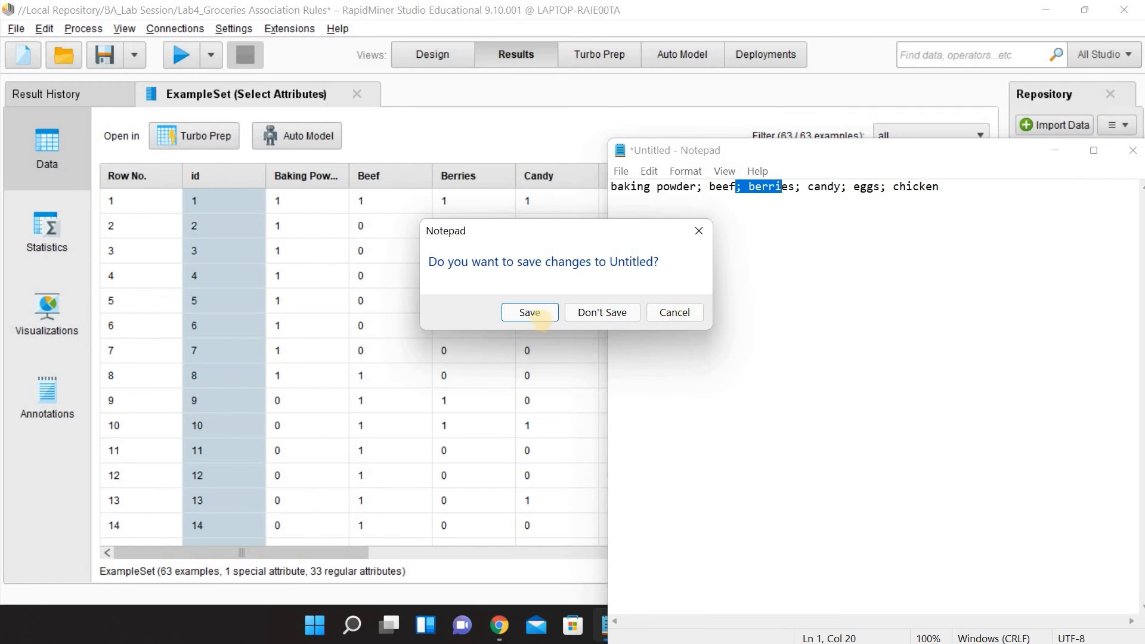
left_click(603, 310)
left_click(432, 54)
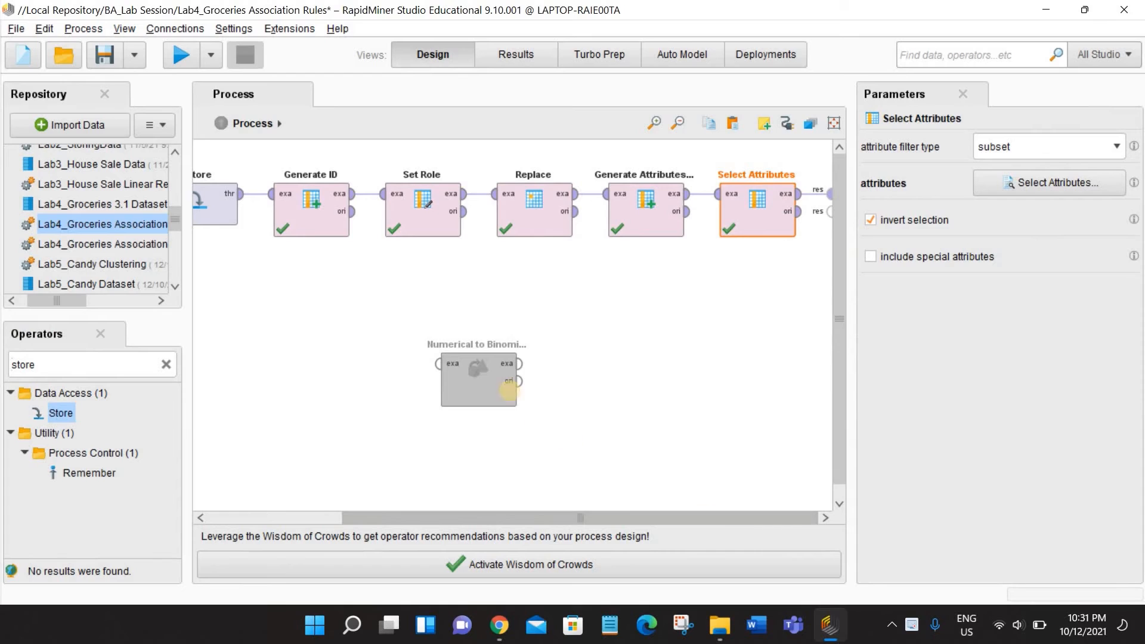
- Place the disabled Numerical to Binominal operator directly after Select Attributes in the process and enable it
left_click_drag(468, 379, 801, 210)
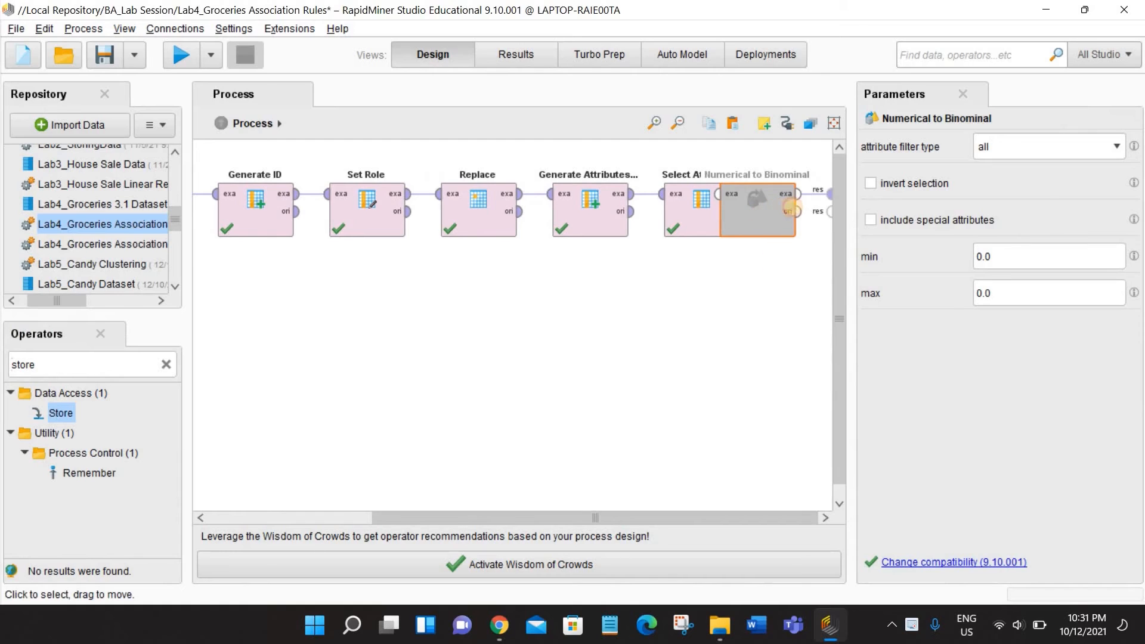
left_click_drag(792, 207, 857, 220)
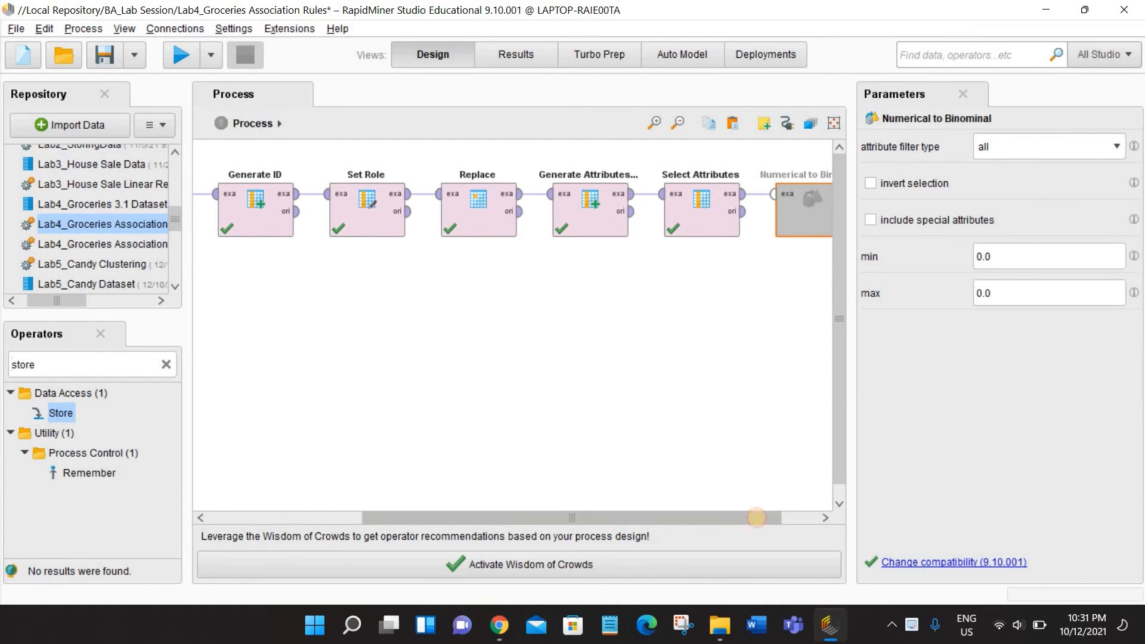
left_click_drag(756, 517, 785, 517)
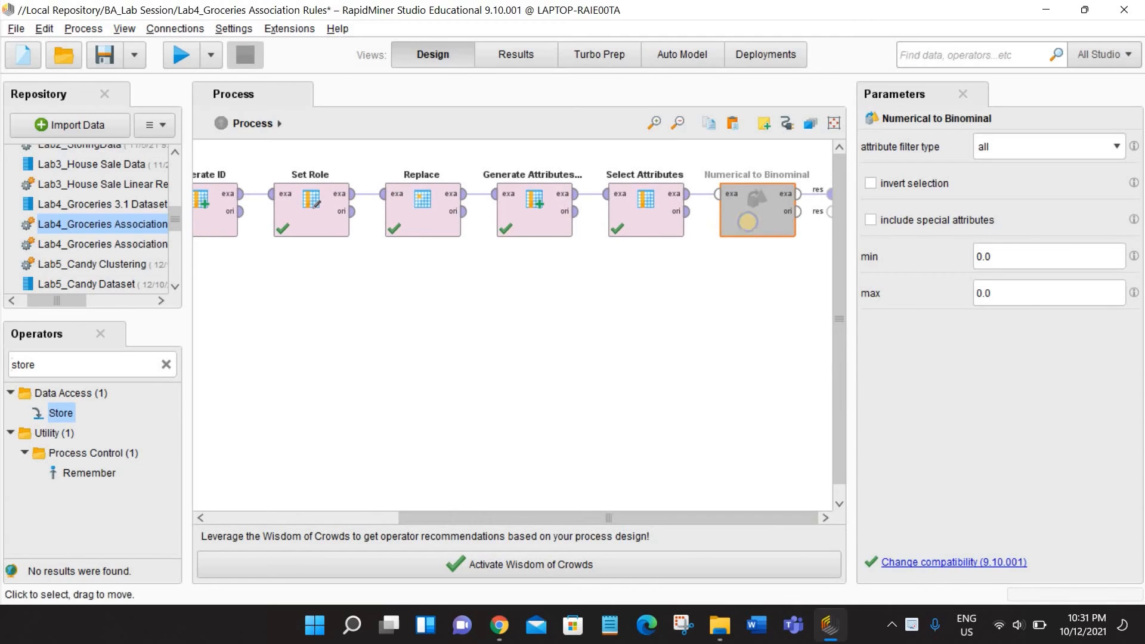
right_click(747, 222)
left_click(775, 256)
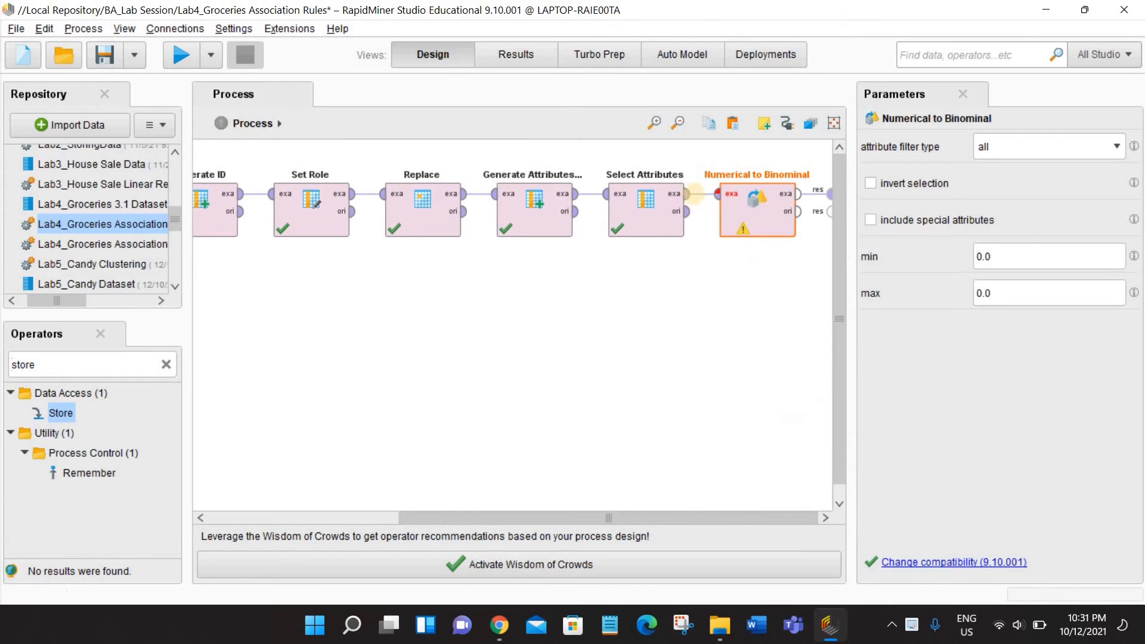
- Connect Numerical to Binominal between Select Attributes and the first result port, and run the process
left_click(689, 194)
left_click(717, 194)
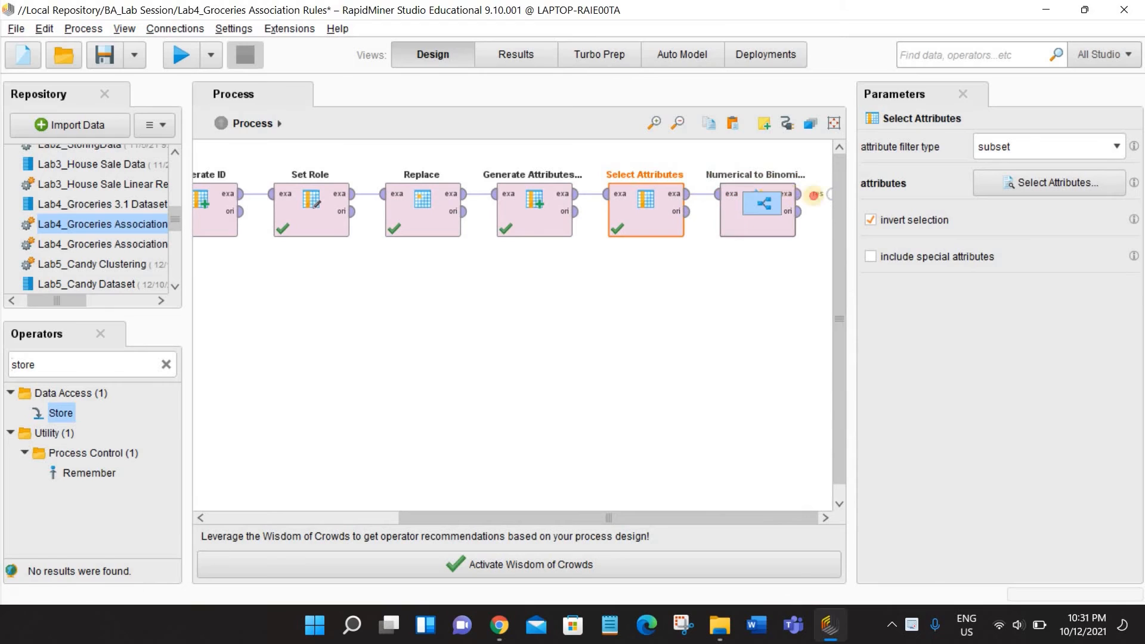
left_click(829, 194)
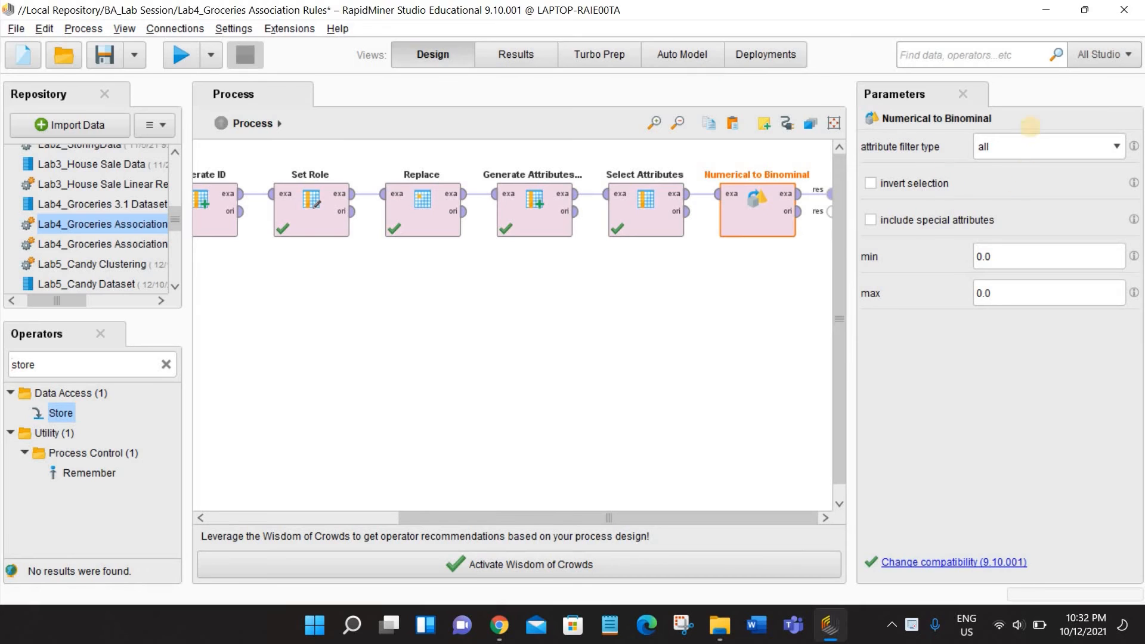
left_click(175, 56)
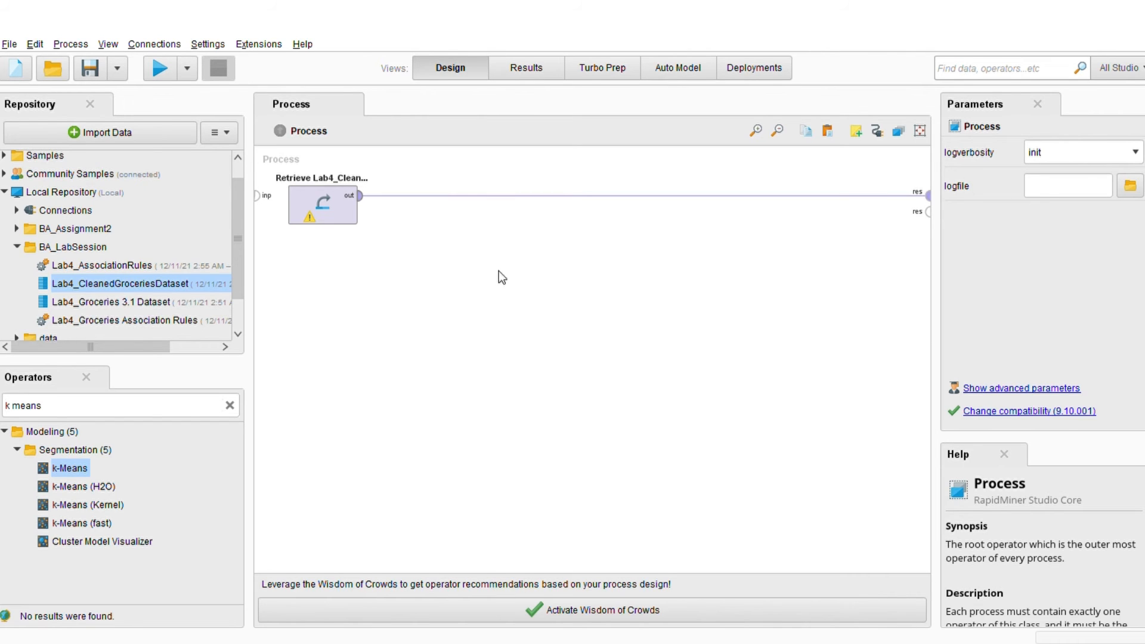
- Find the FP-Growth operator and insert it between the Retrieve operator for the cleaned groceries dataset and the result port
left_click(230, 405)
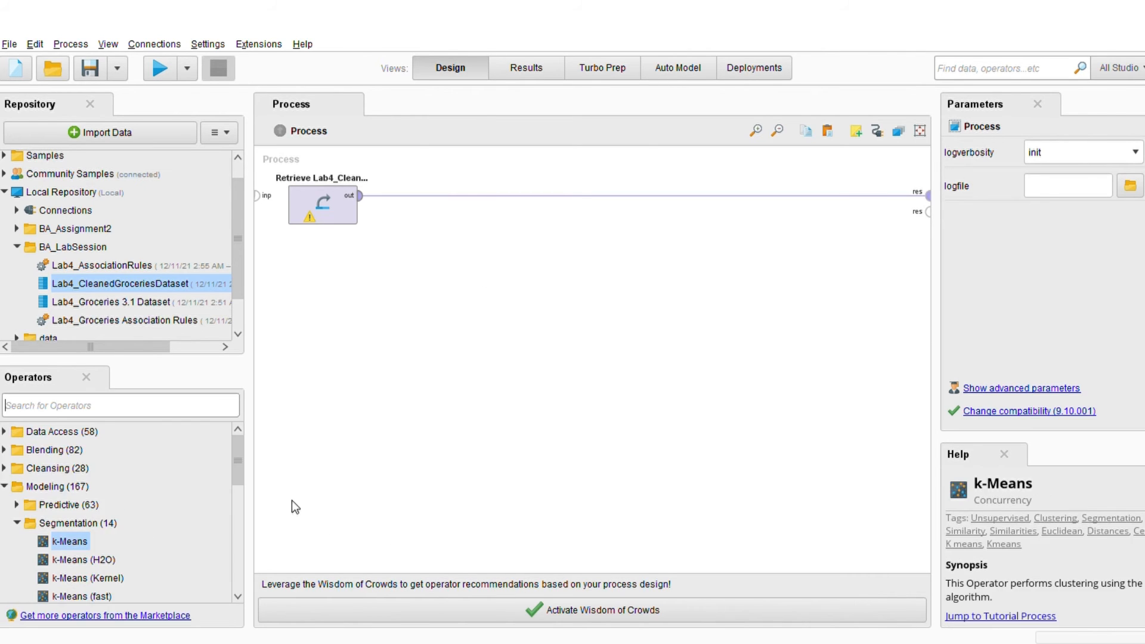
type("fp")
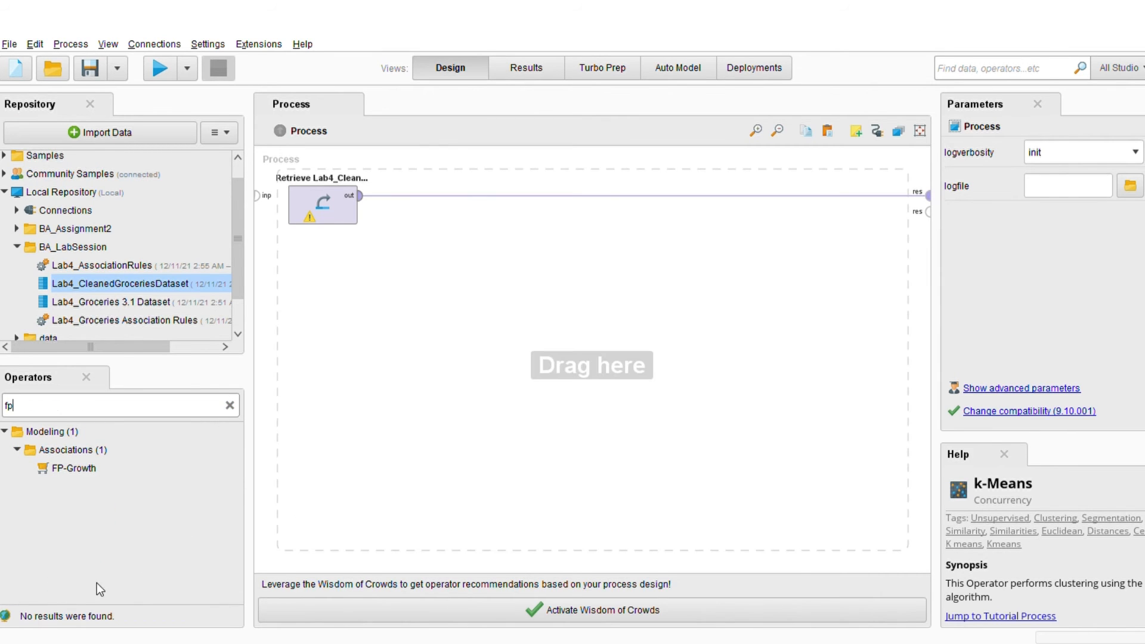
left_click_drag(92, 578, 507, 239)
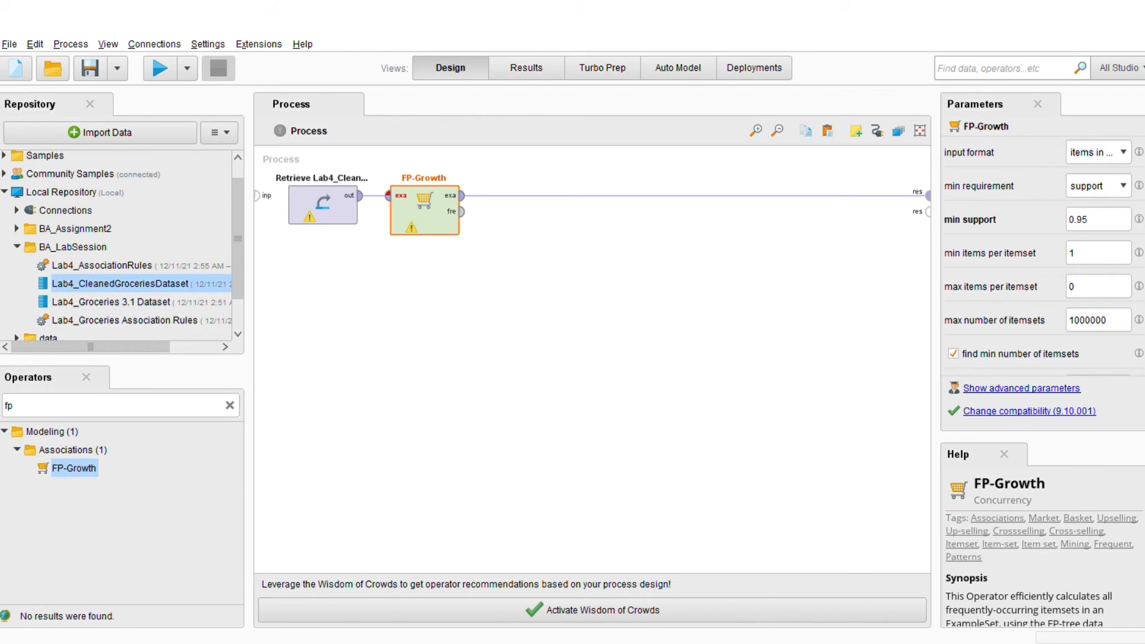
- Set FP-Growth's min support to 0.25, min items per itemset to 2 and max items per itemset to 5
left_click(1088, 219)
key("BackSpace")
key("BackSpace")
type("25")
left_click(1088, 253)
key("BackSpace")
type("2")
left_click(1086, 286)
key("BackSpace")
type("5")
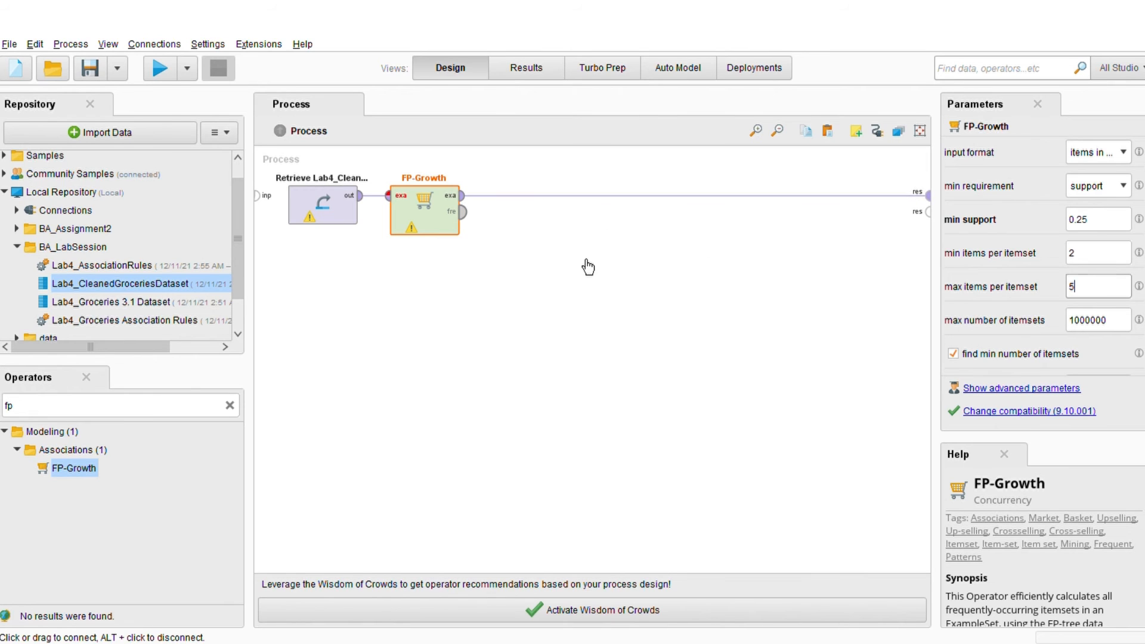
- Connect FP-Growth's frequent item sets output to the second result port and run the process to review the item sets
left_click(462, 211)
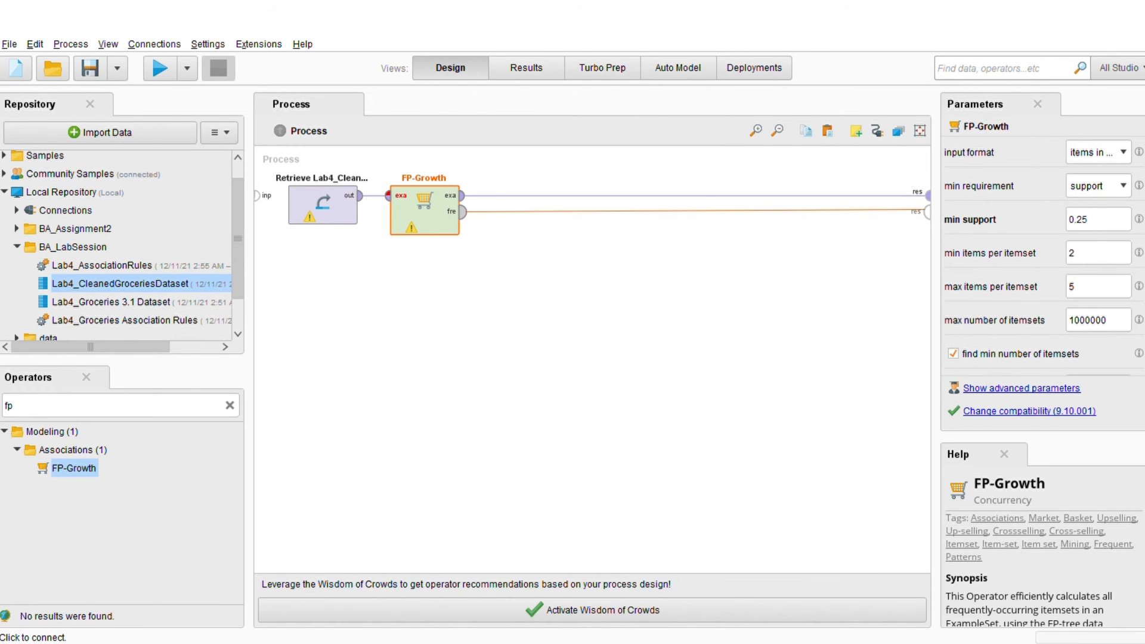
left_click(927, 212)
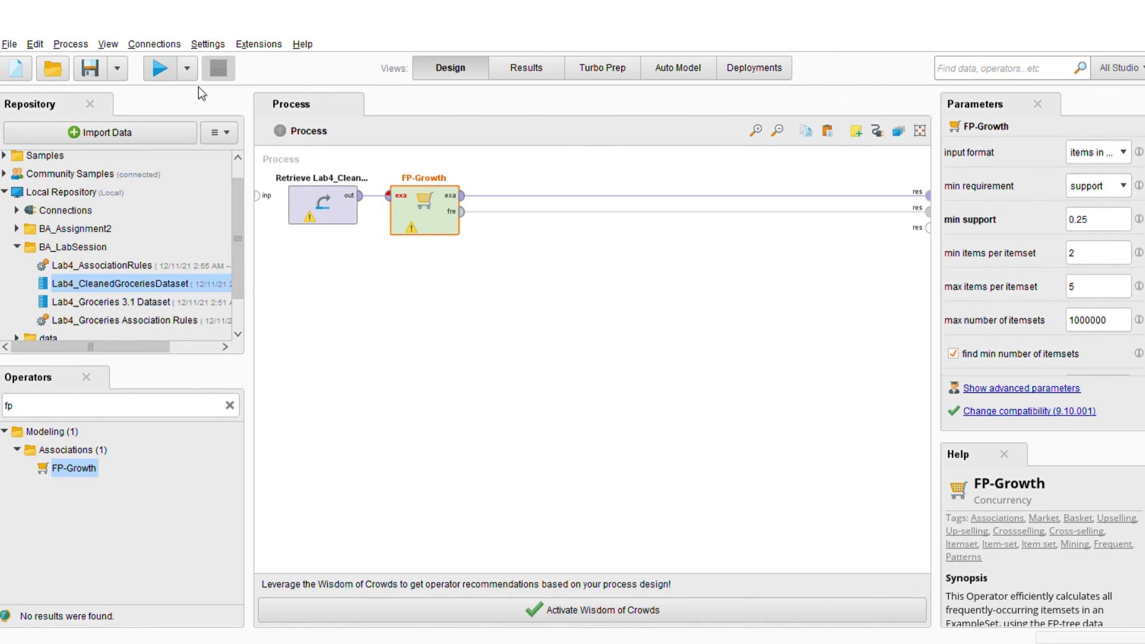
left_click(160, 68)
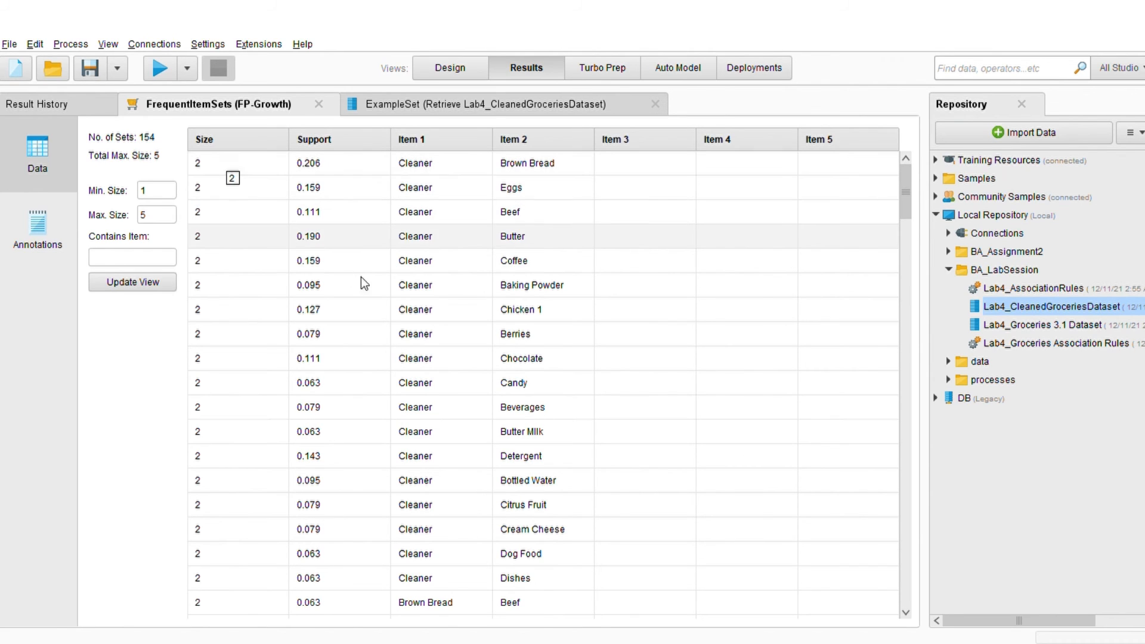
scroll(430, 182, "down", 20)
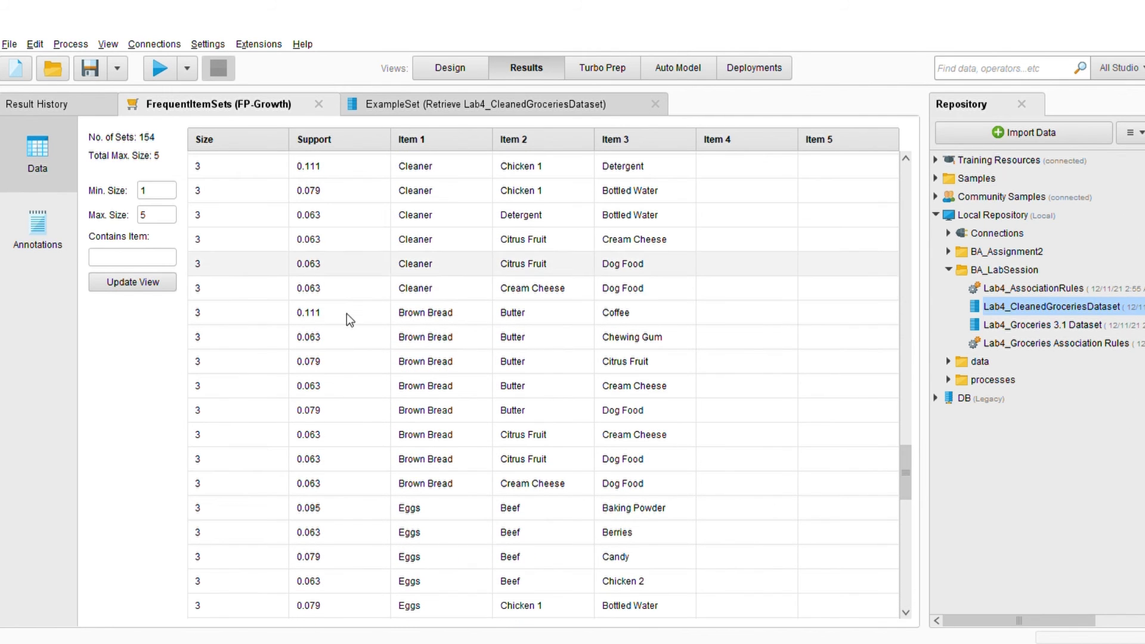
scroll(815, 572, "down", 12)
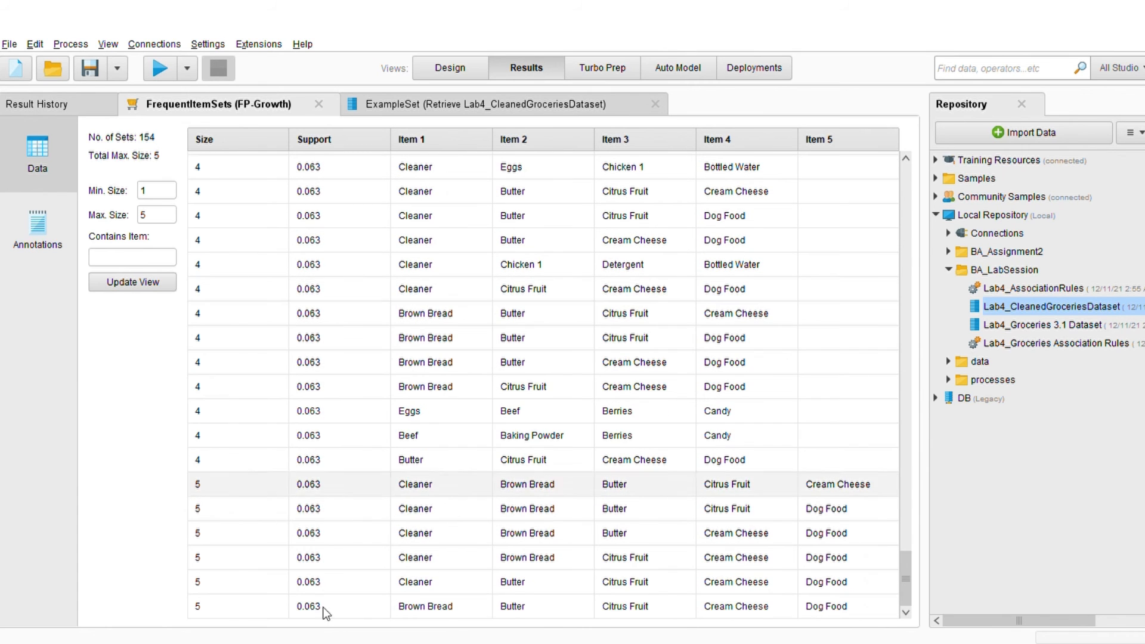
left_click_drag(905, 578, 905, 190)
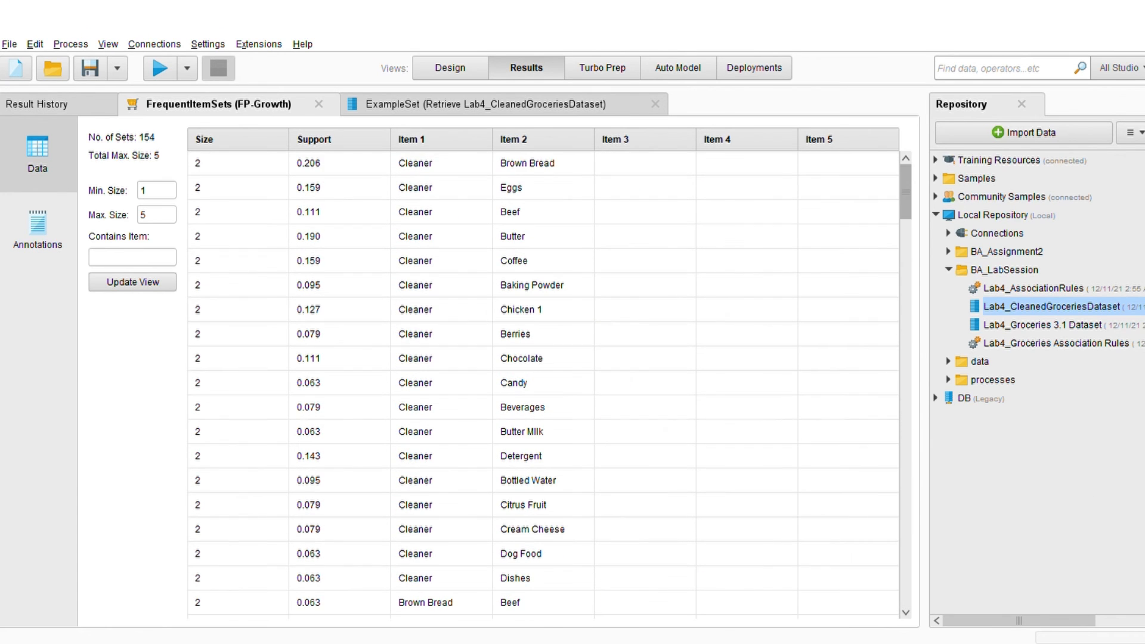
- Return to the process design, find the Create Association Rules operator and add it directly after FP-Growth
left_click(458, 71)
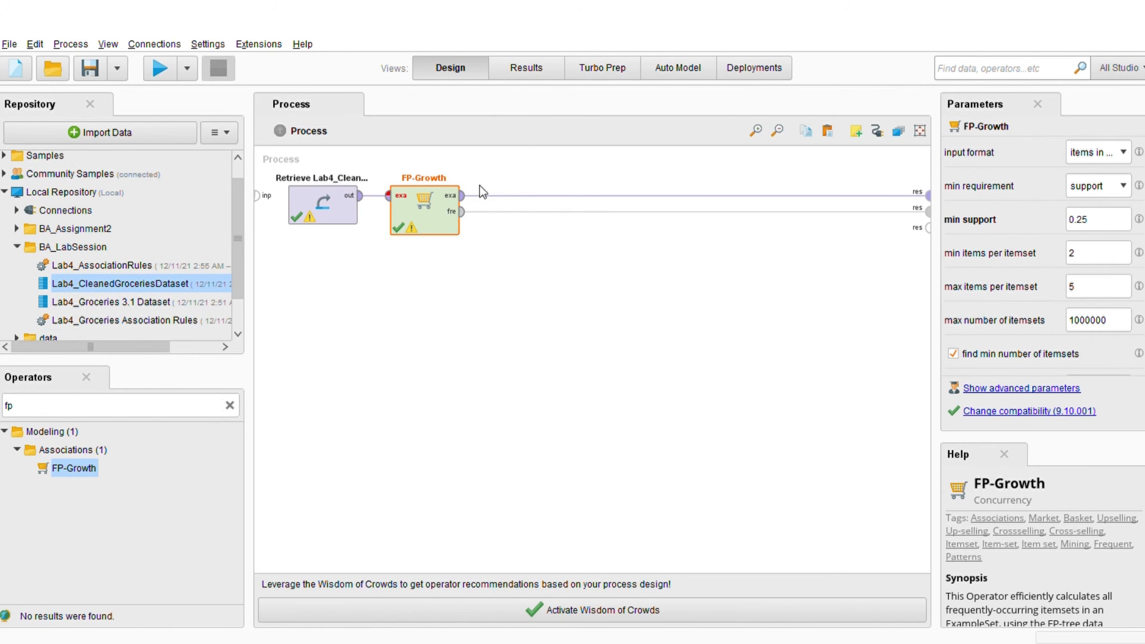
key("BackSpace")
key("BackSpace")
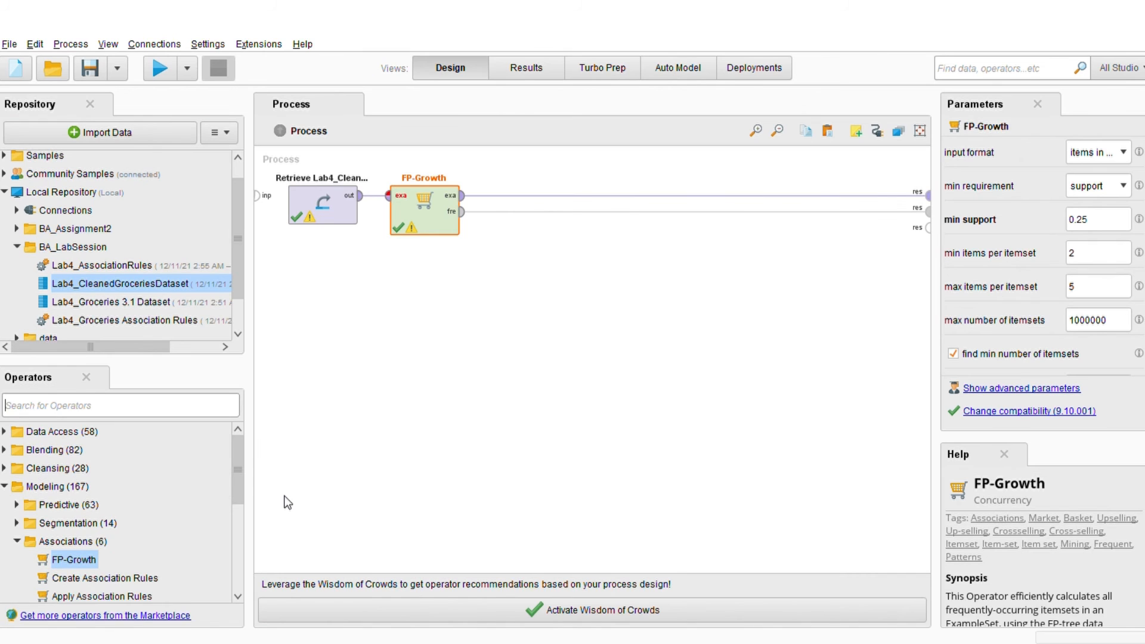
type("c")
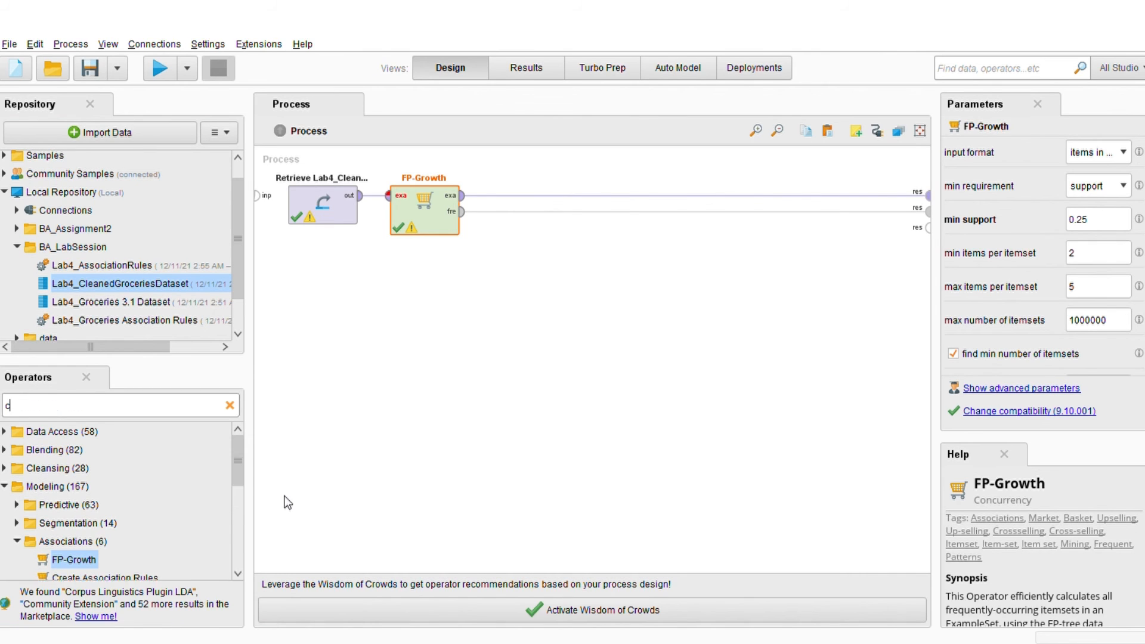
type("reate assoc")
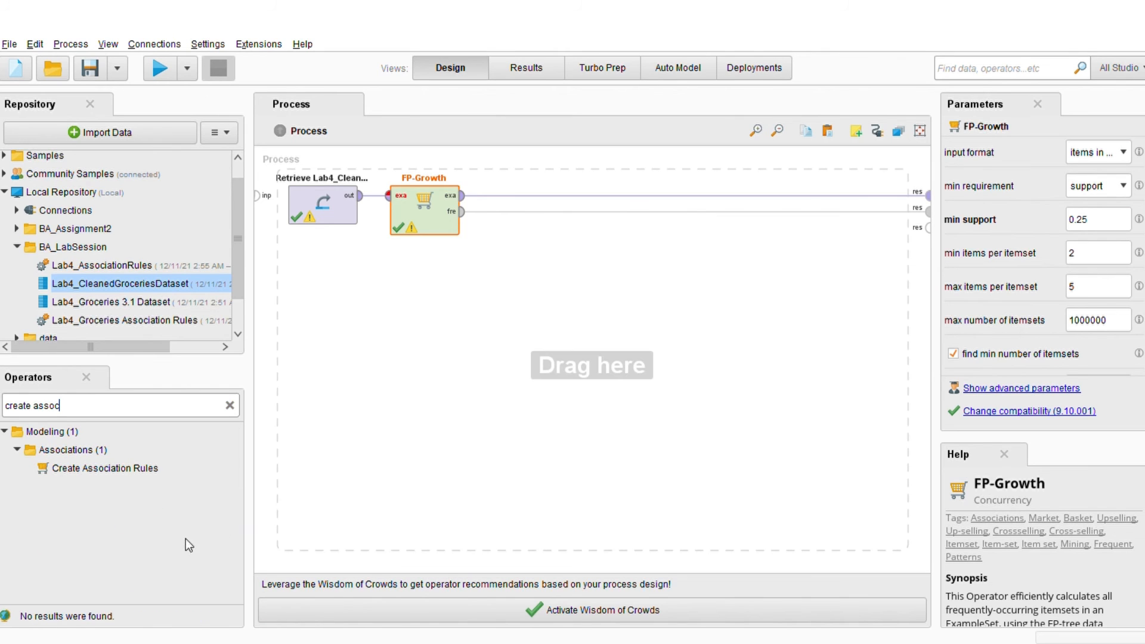
left_click_drag(105, 468, 642, 244)
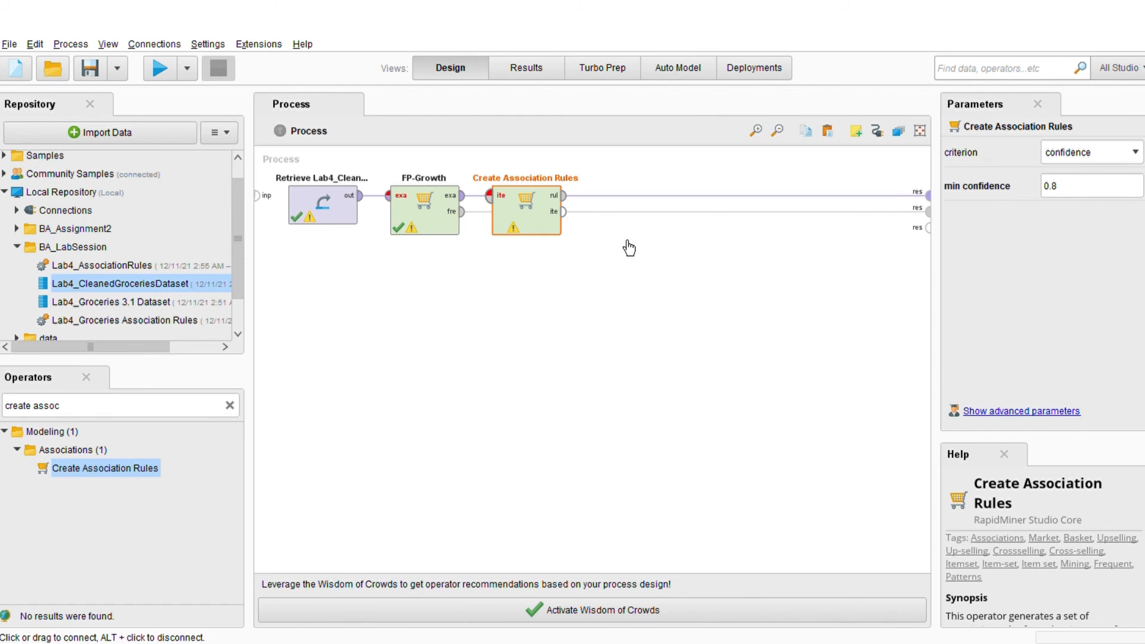
- Remove the existing result port connections and link FP-Growth's frequent item sets output to the Create Association Rules input
left_click(597, 241)
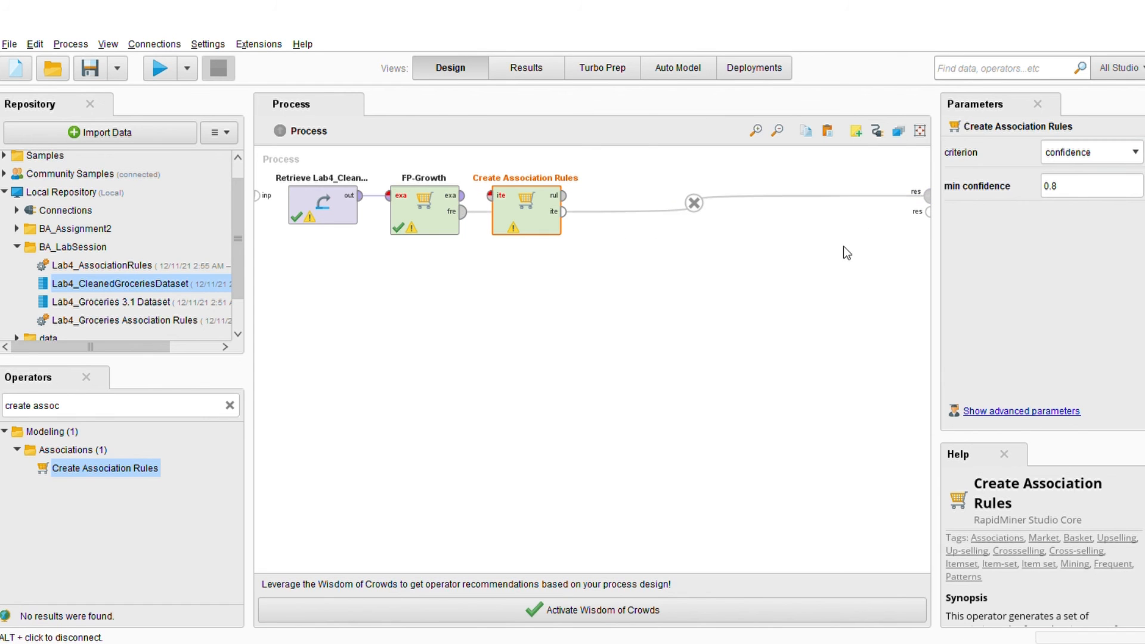
key("Delete")
left_click(578, 258)
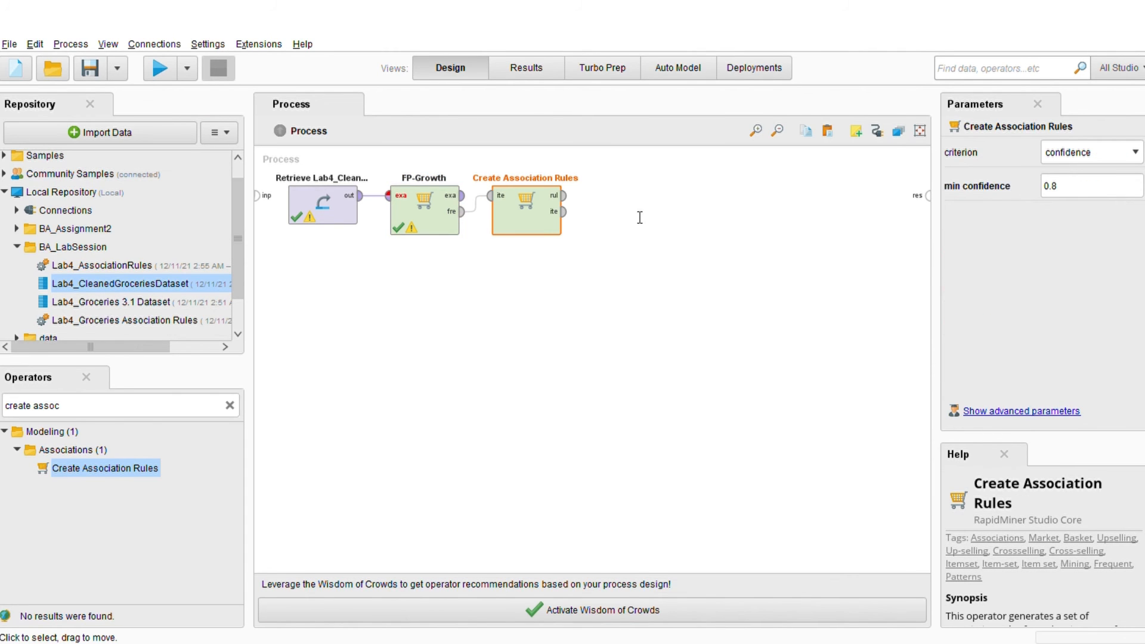
- Connect the rules and item sets outputs of Create Association Rules to the first and second result ports
left_click(564, 195)
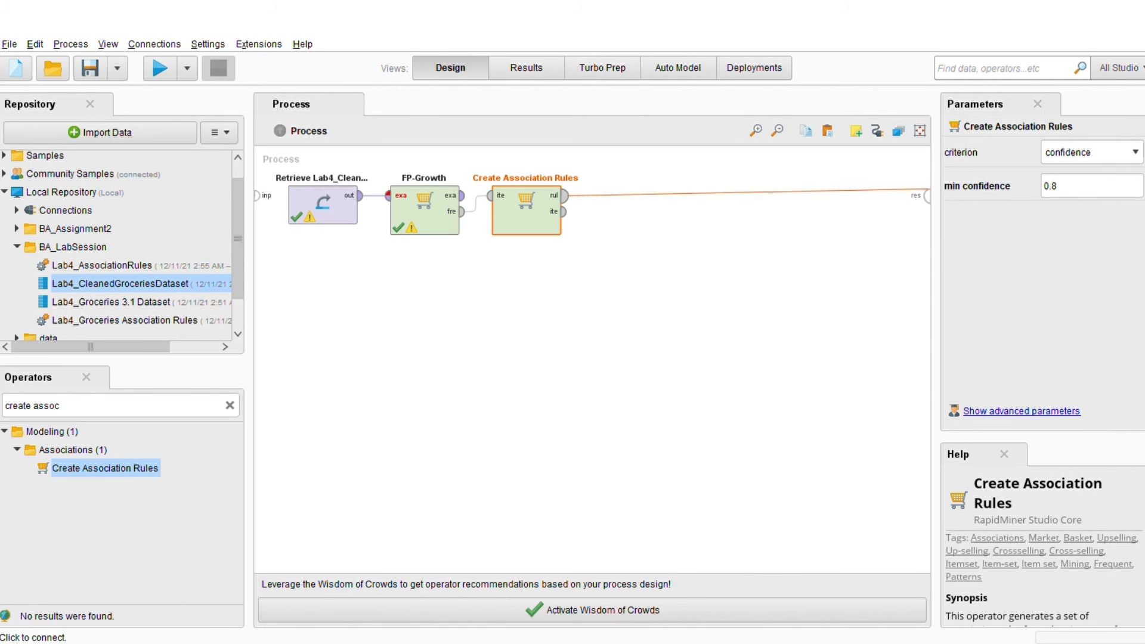
left_click(927, 195)
left_click(563, 212)
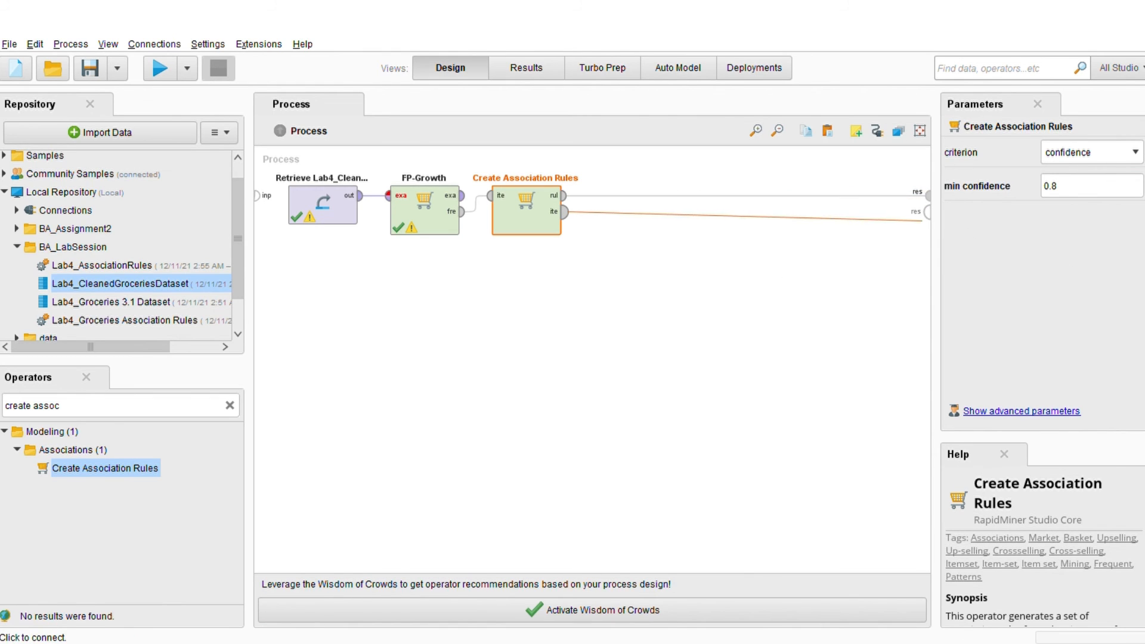
left_click(927, 212)
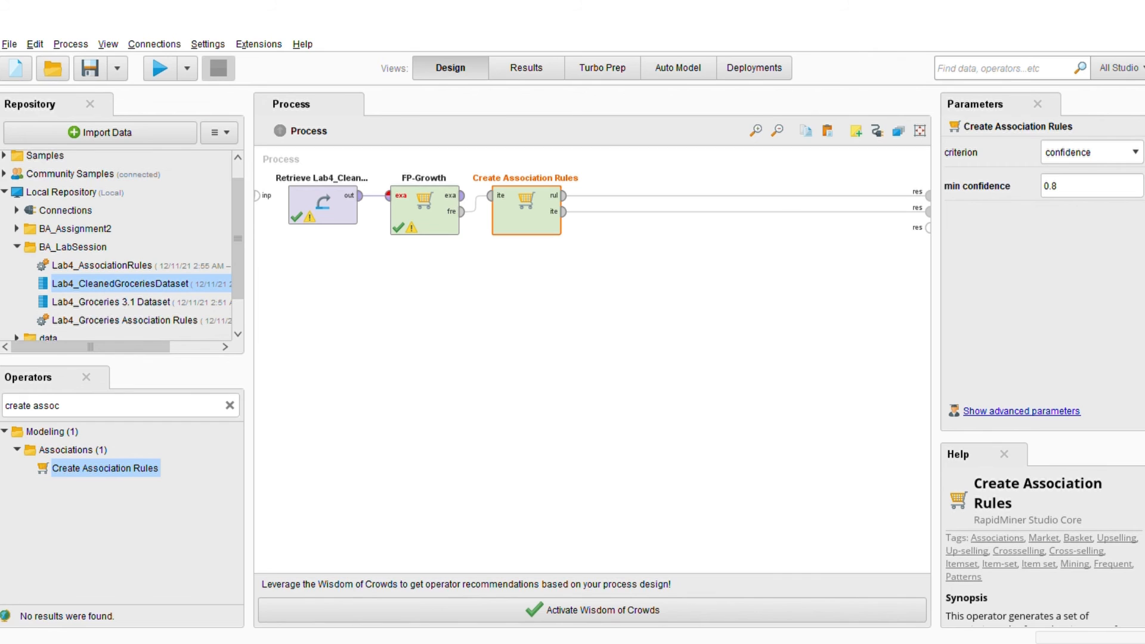
- Set the min confidence of Create Association Rules to 0.25 and run the process
left_click(1059, 186)
key("BackSpace")
type("02")
key("BackSpace")
key("BackSpace")
type("25")
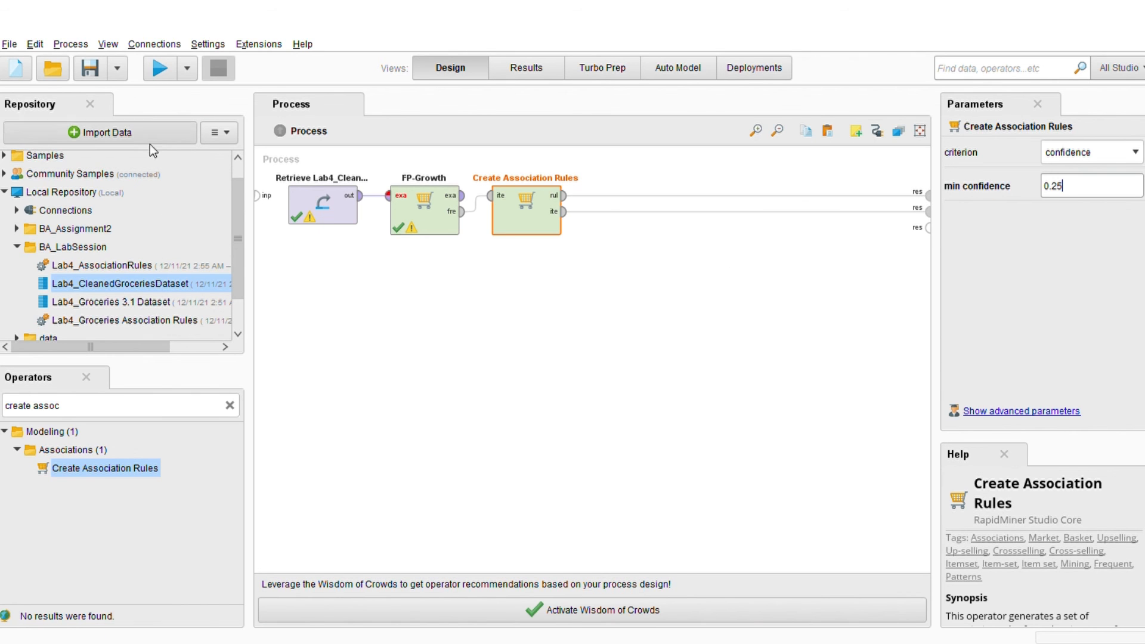
left_click(159, 68)
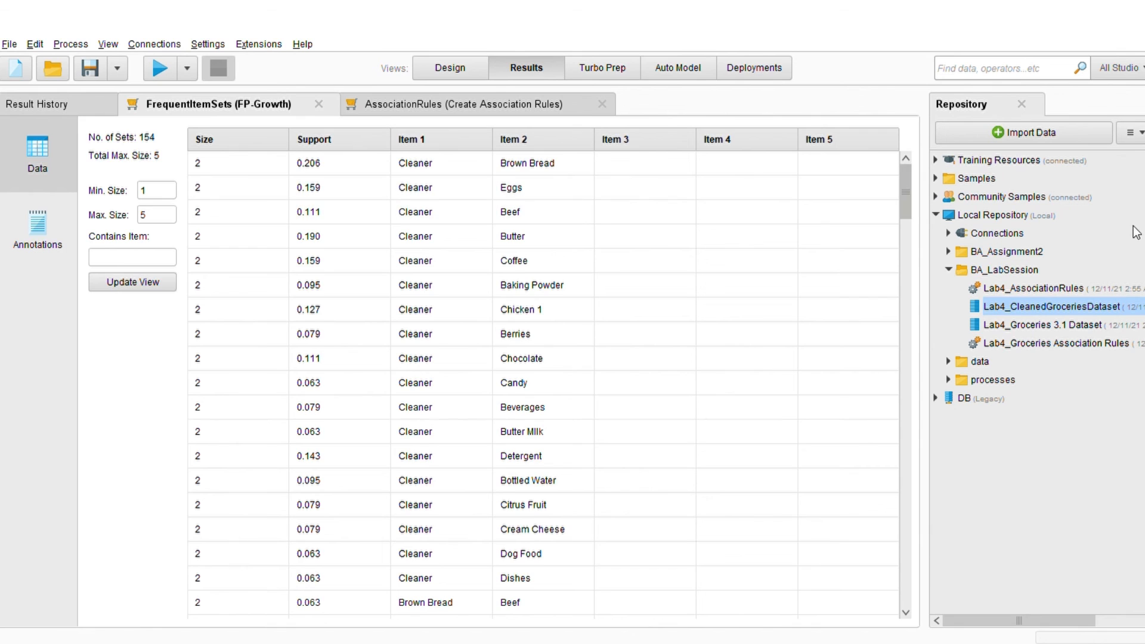
- Examine the frequent item sets and the association rules table, and inspect individual rules such as Rule 106 in the graph view
mouse_move(905, 192)
left_mouse_down()
mouse_move(905, 313)
mouse_move(905, 204)
left_mouse_up()
left_click(496, 102)
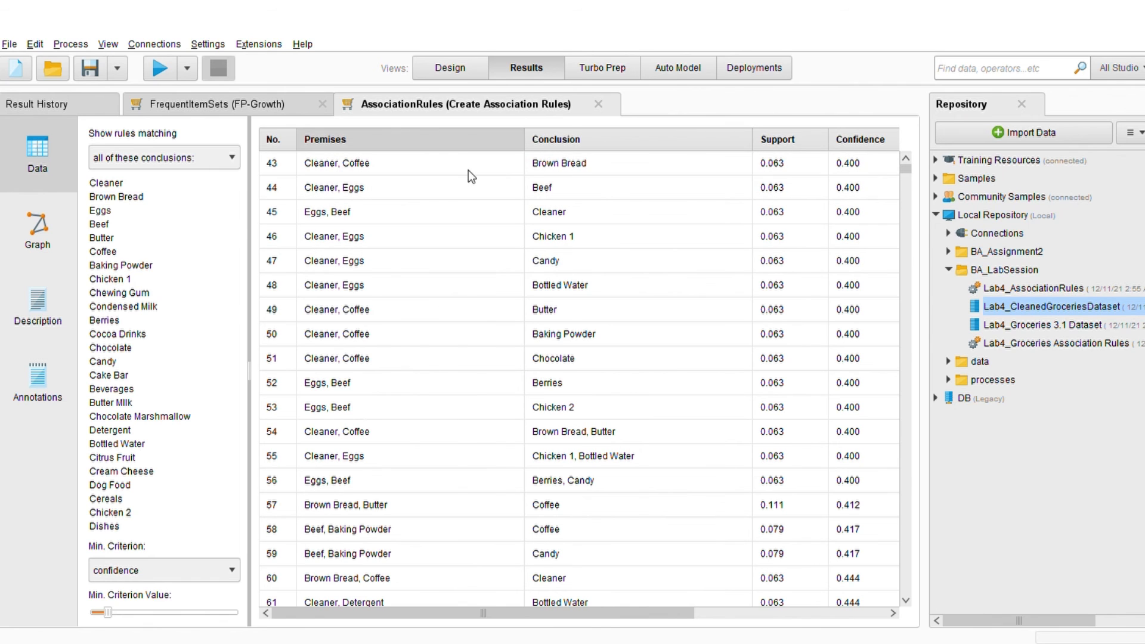
left_click(38, 230)
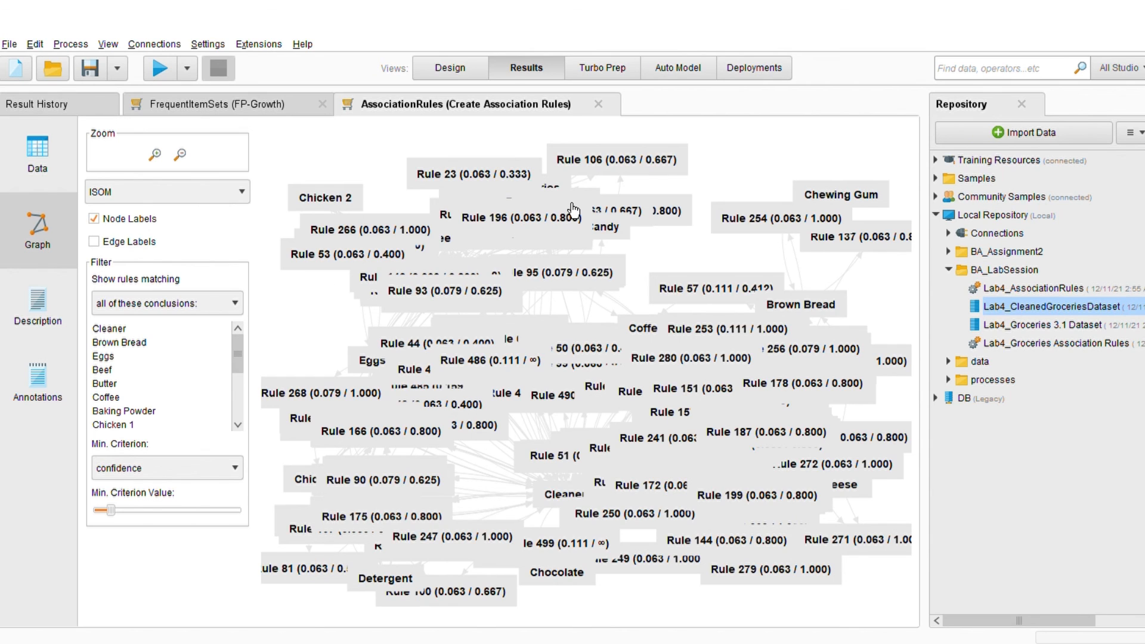
mouse_move(574, 210)
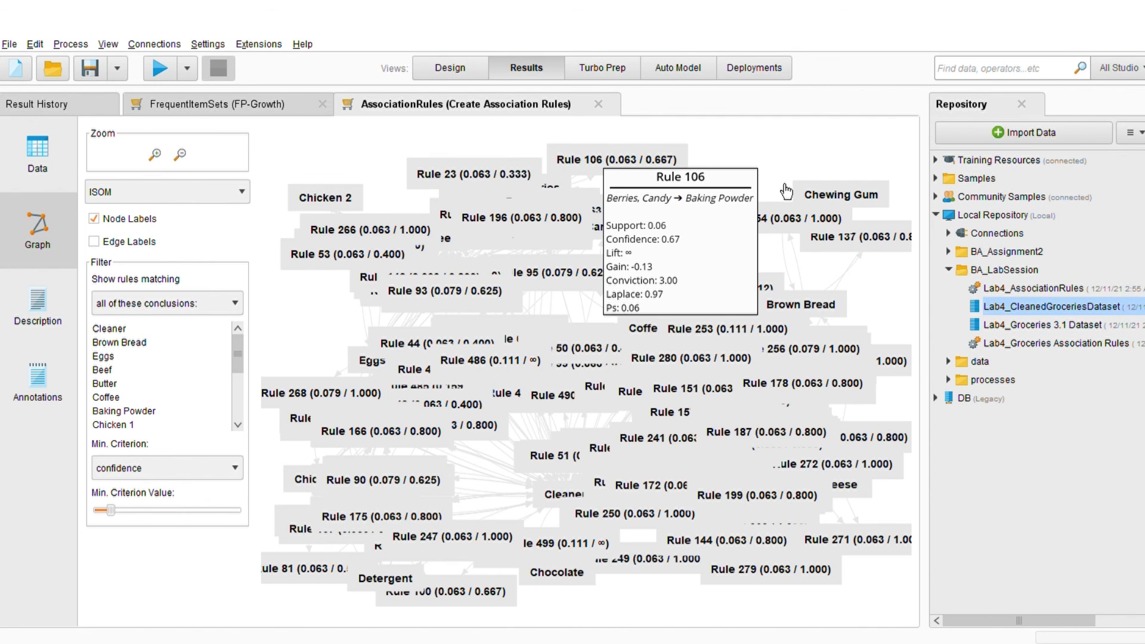
mouse_move(708, 453)
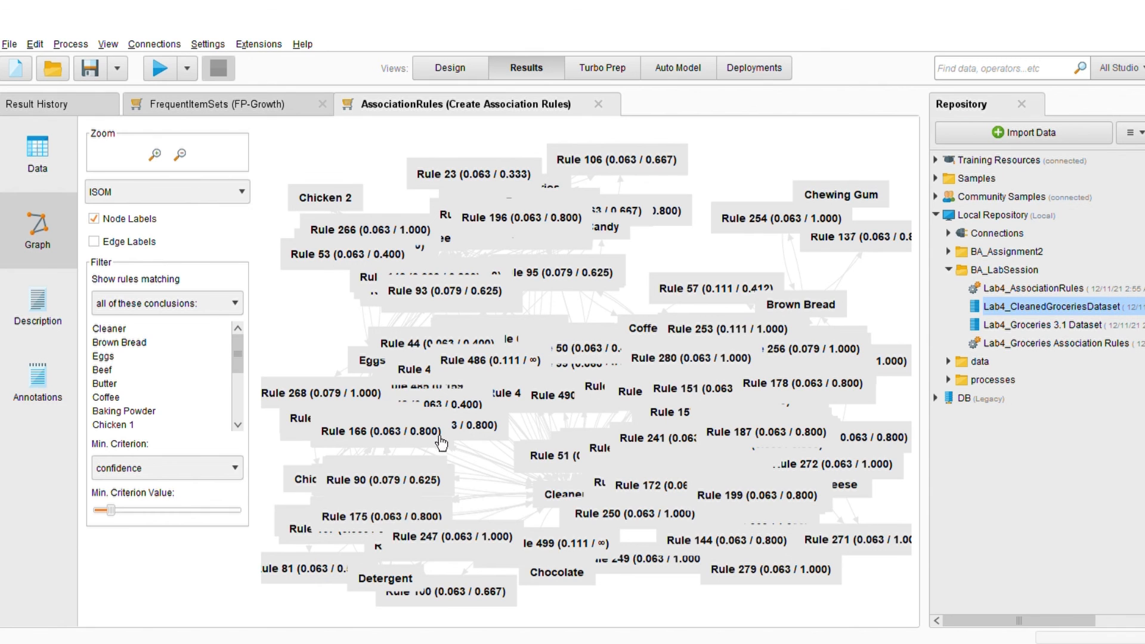
- Read through the text description of the association rules and return to the process design
left_click(65, 368)
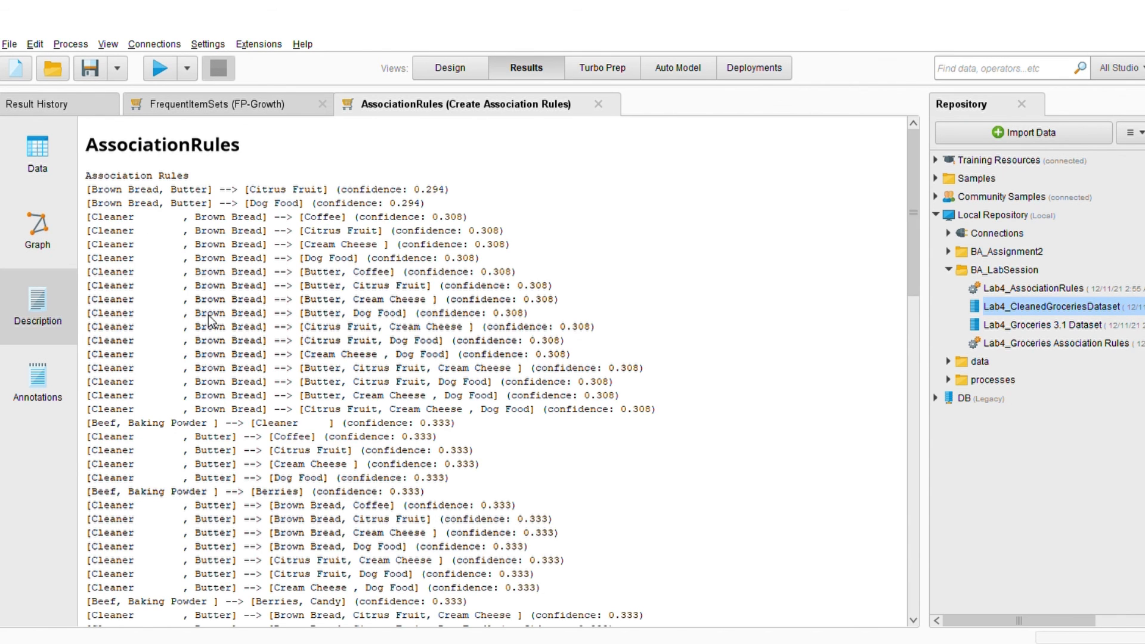
left_click(32, 257)
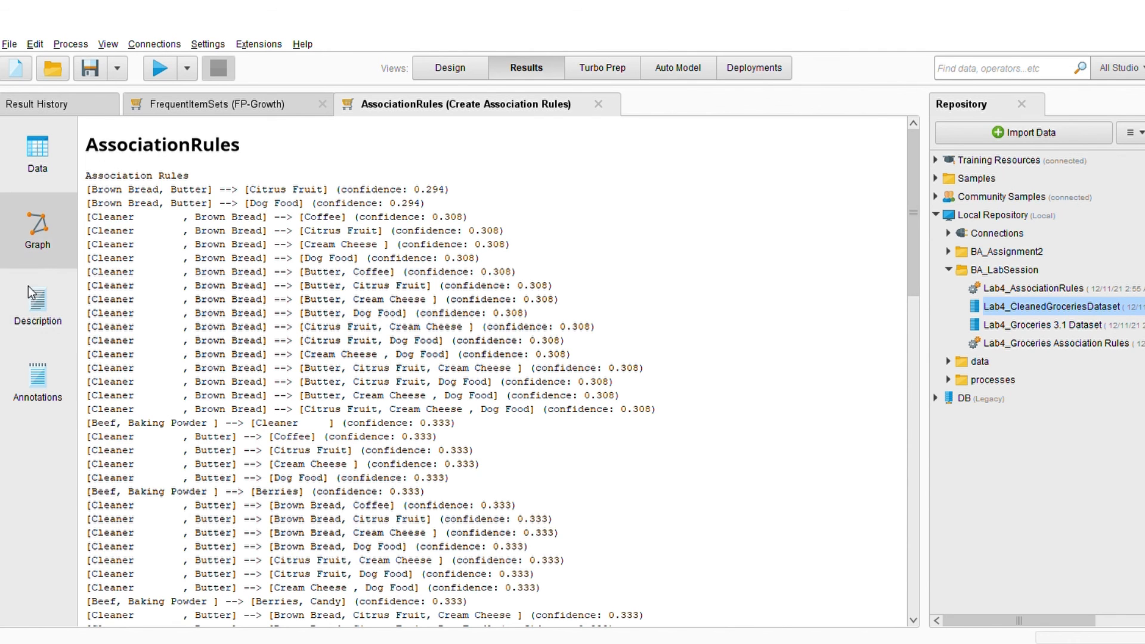
left_click(48, 179)
left_click(450, 68)
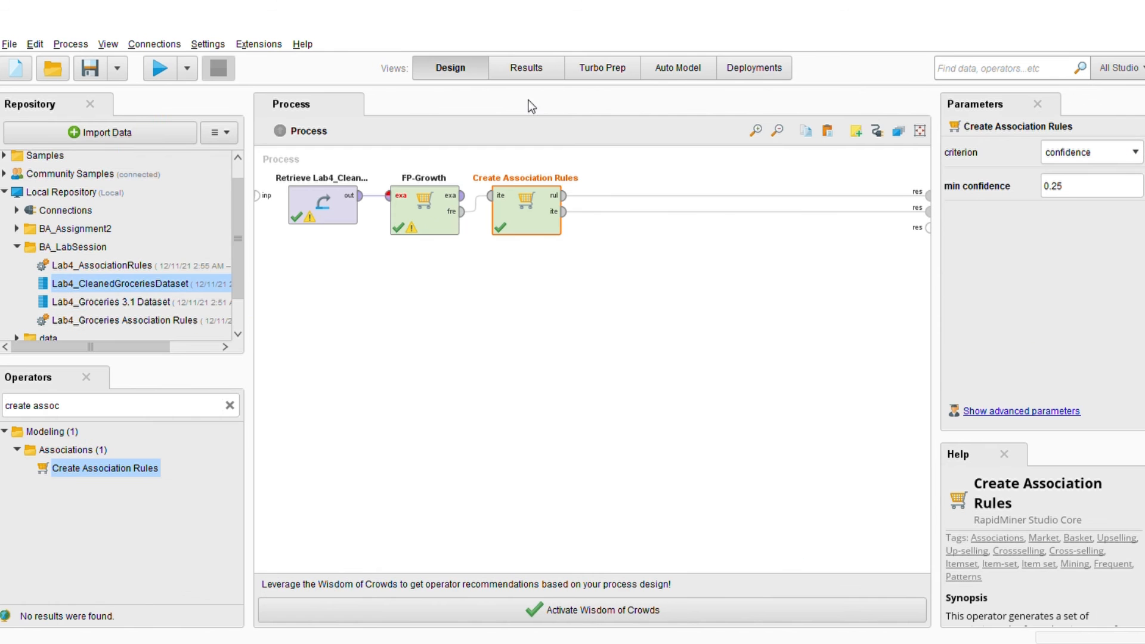